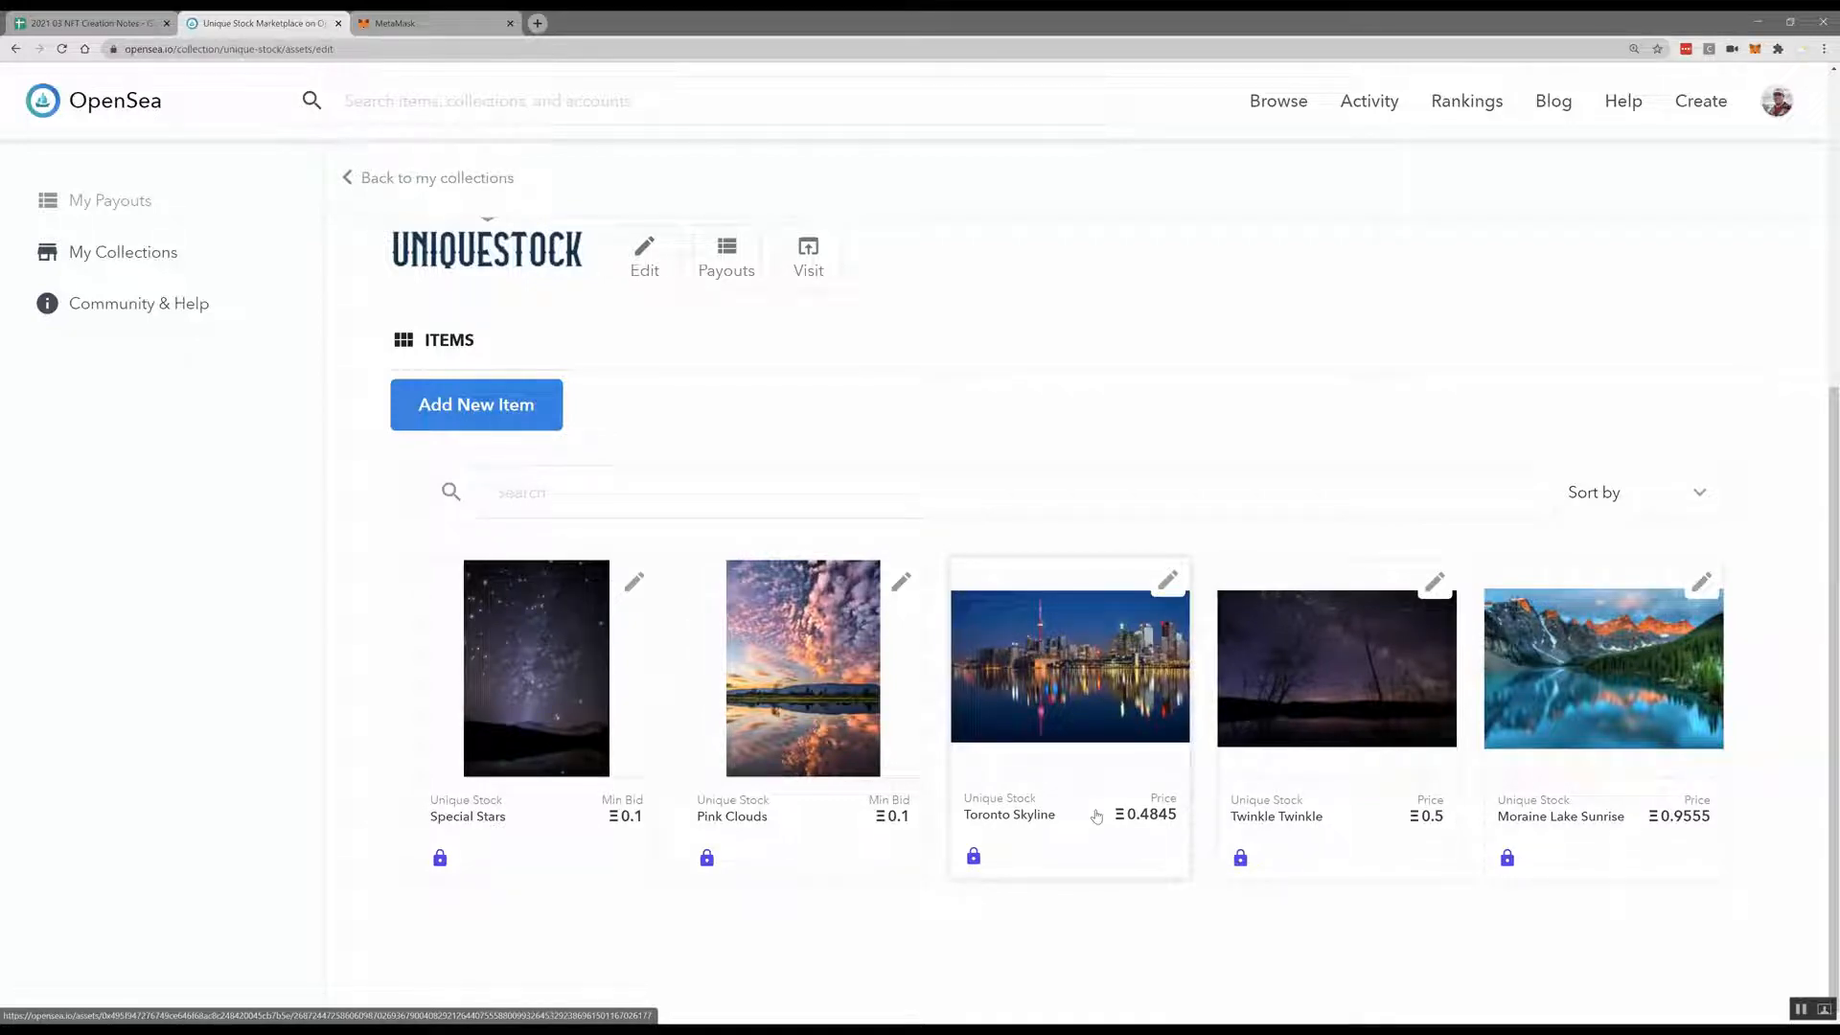
# Start adding a new item to the Unique Stock collection
pyautogui.scroll(2, 1212, 645)
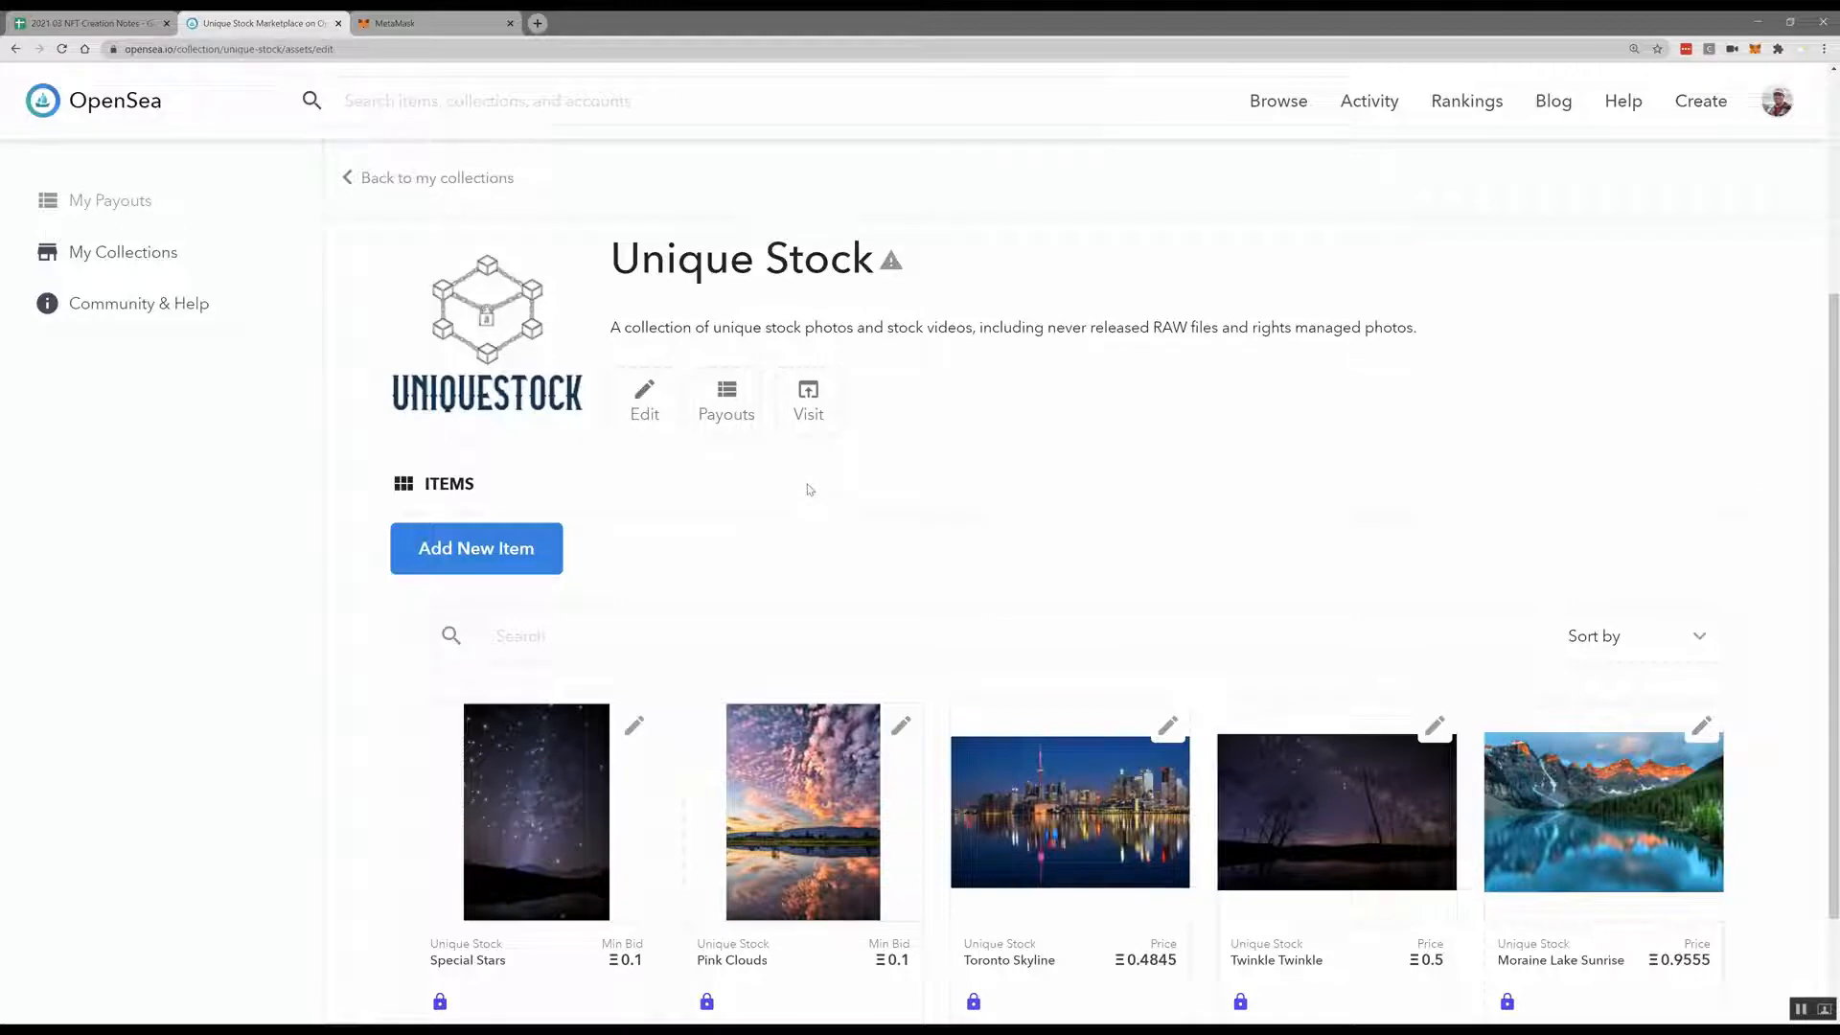
pyautogui.scroll(-2, 899, 399)
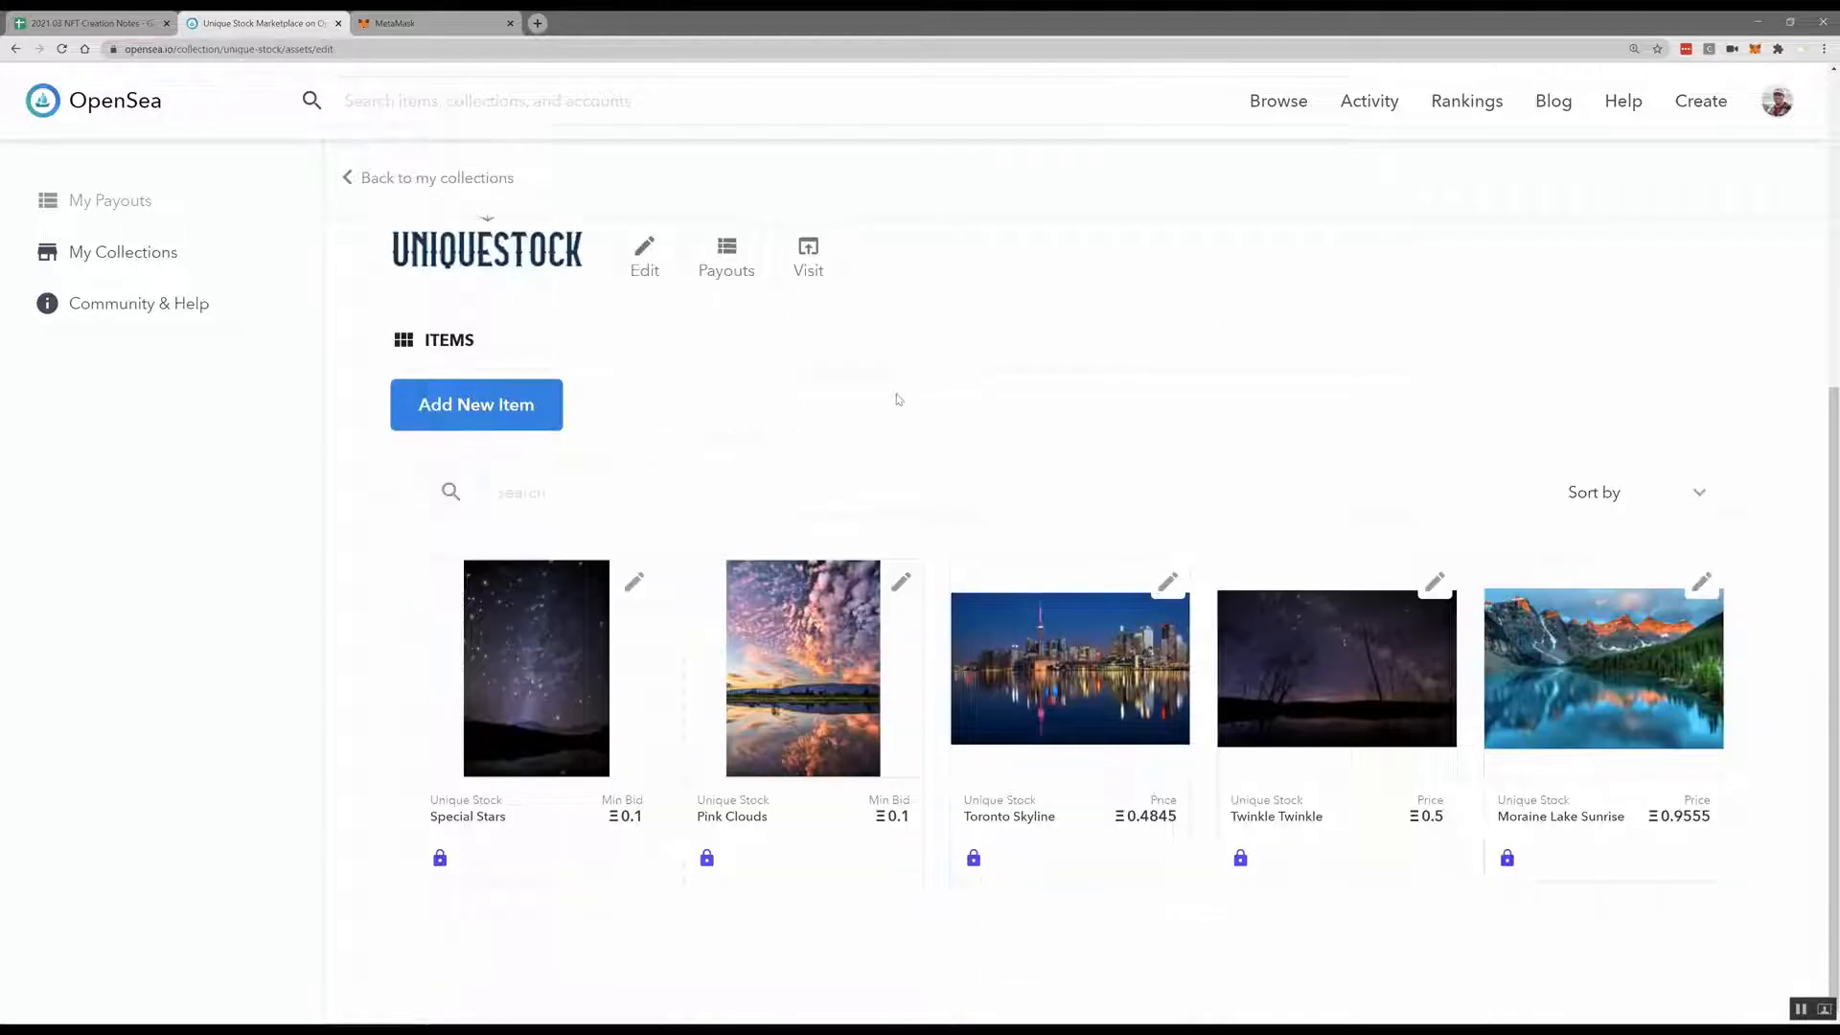
pyautogui.click(513, 409)
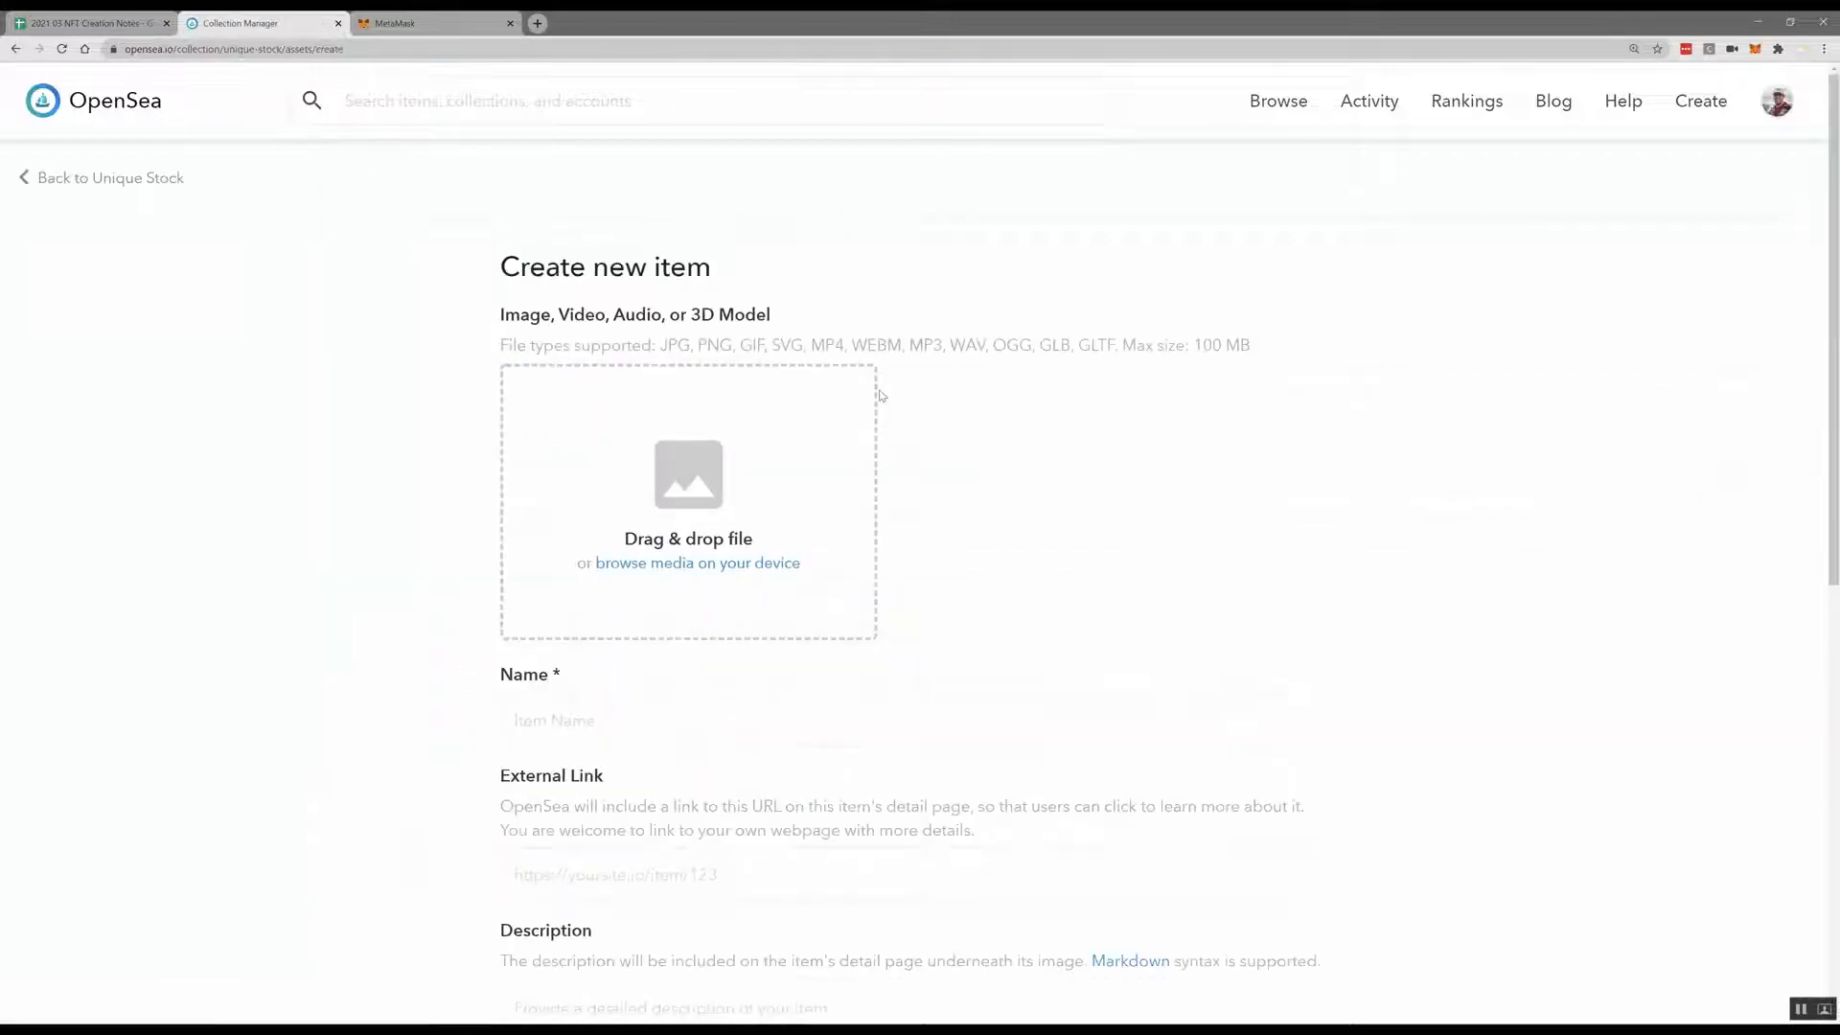
# Upload "Moonshadow - Original Version Published Online.jpg" from the Moonshadow folder as the new item's media
pyautogui.scroll(-2, 904, 555)
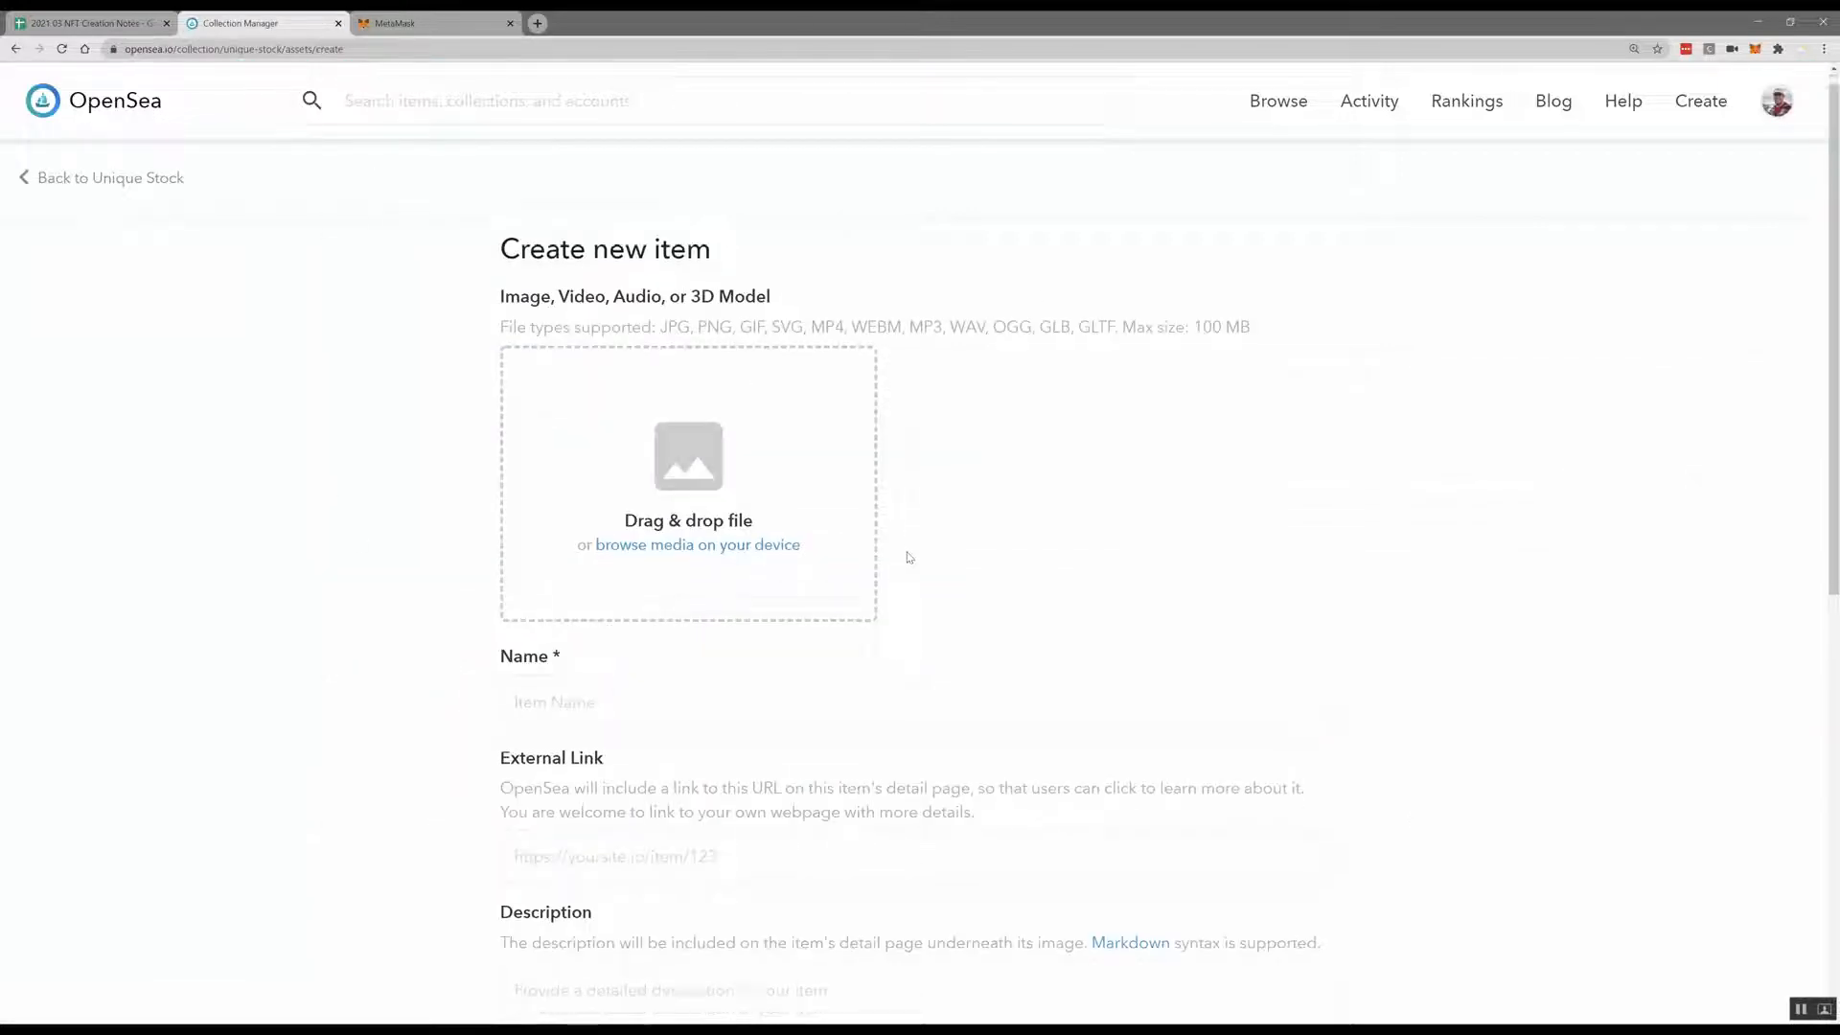
pyautogui.scroll(1, 911, 537)
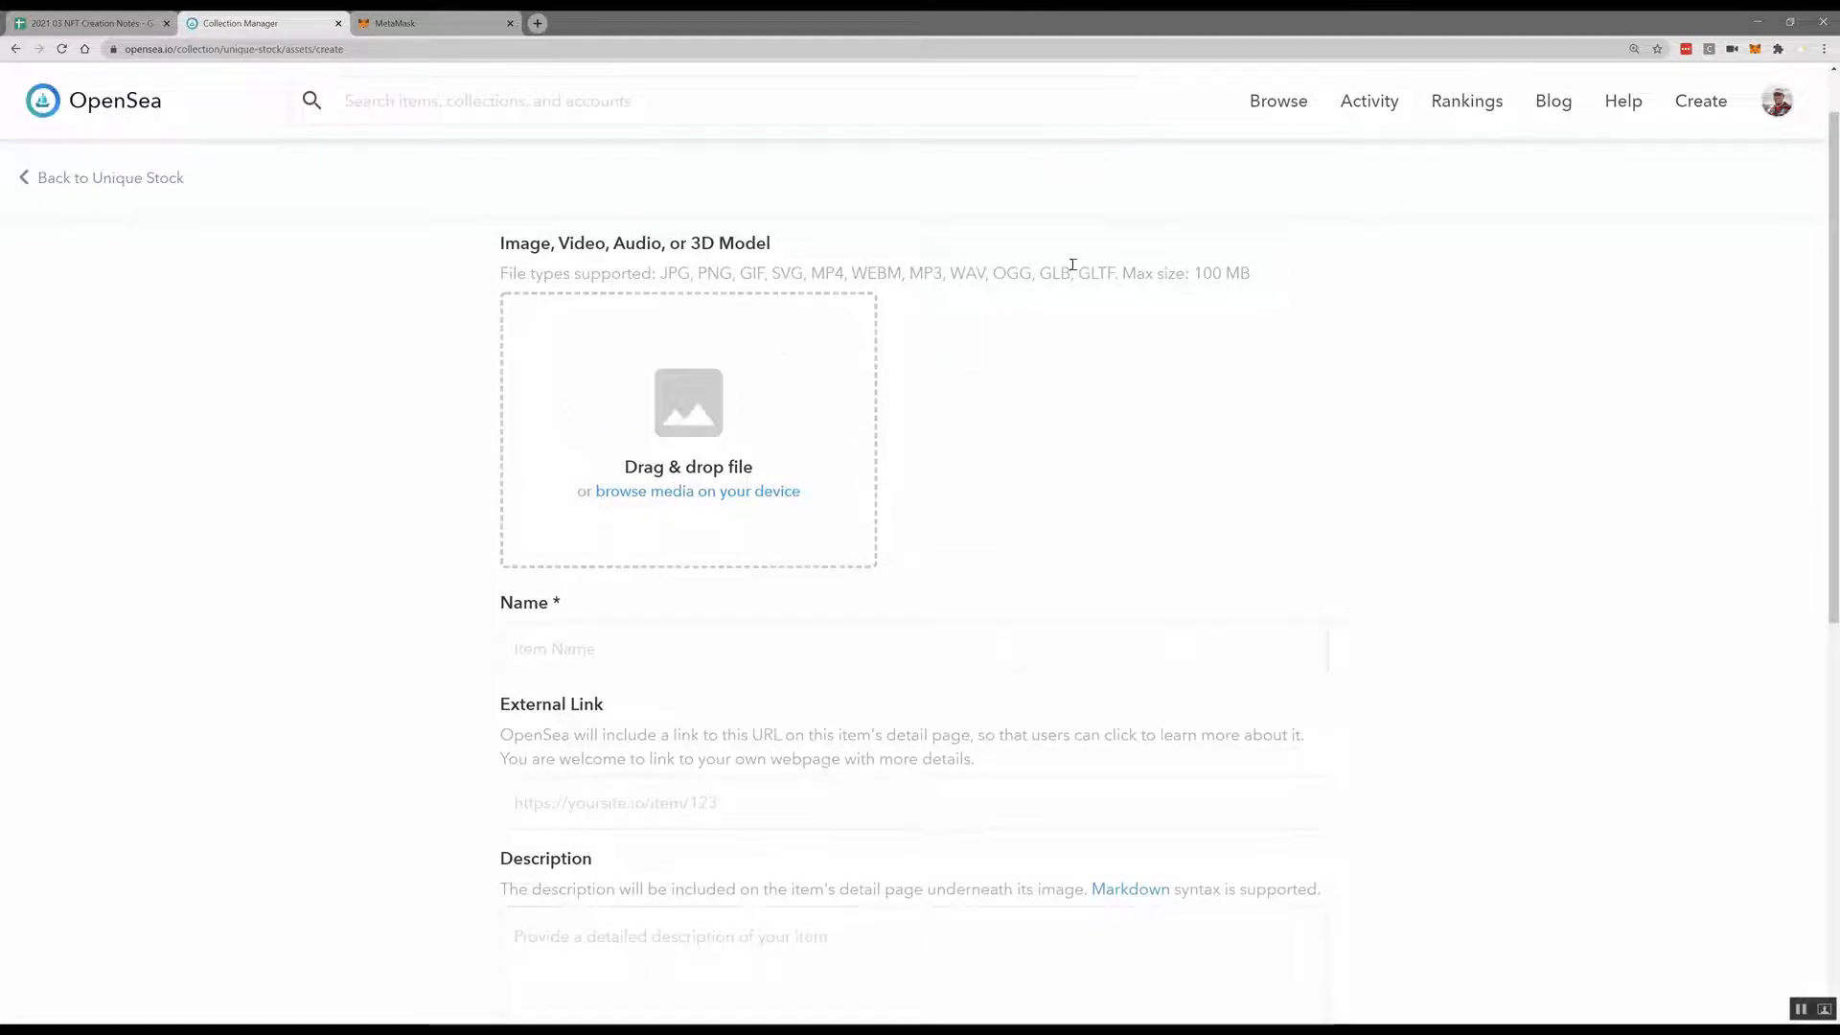
pyautogui.click(764, 491)
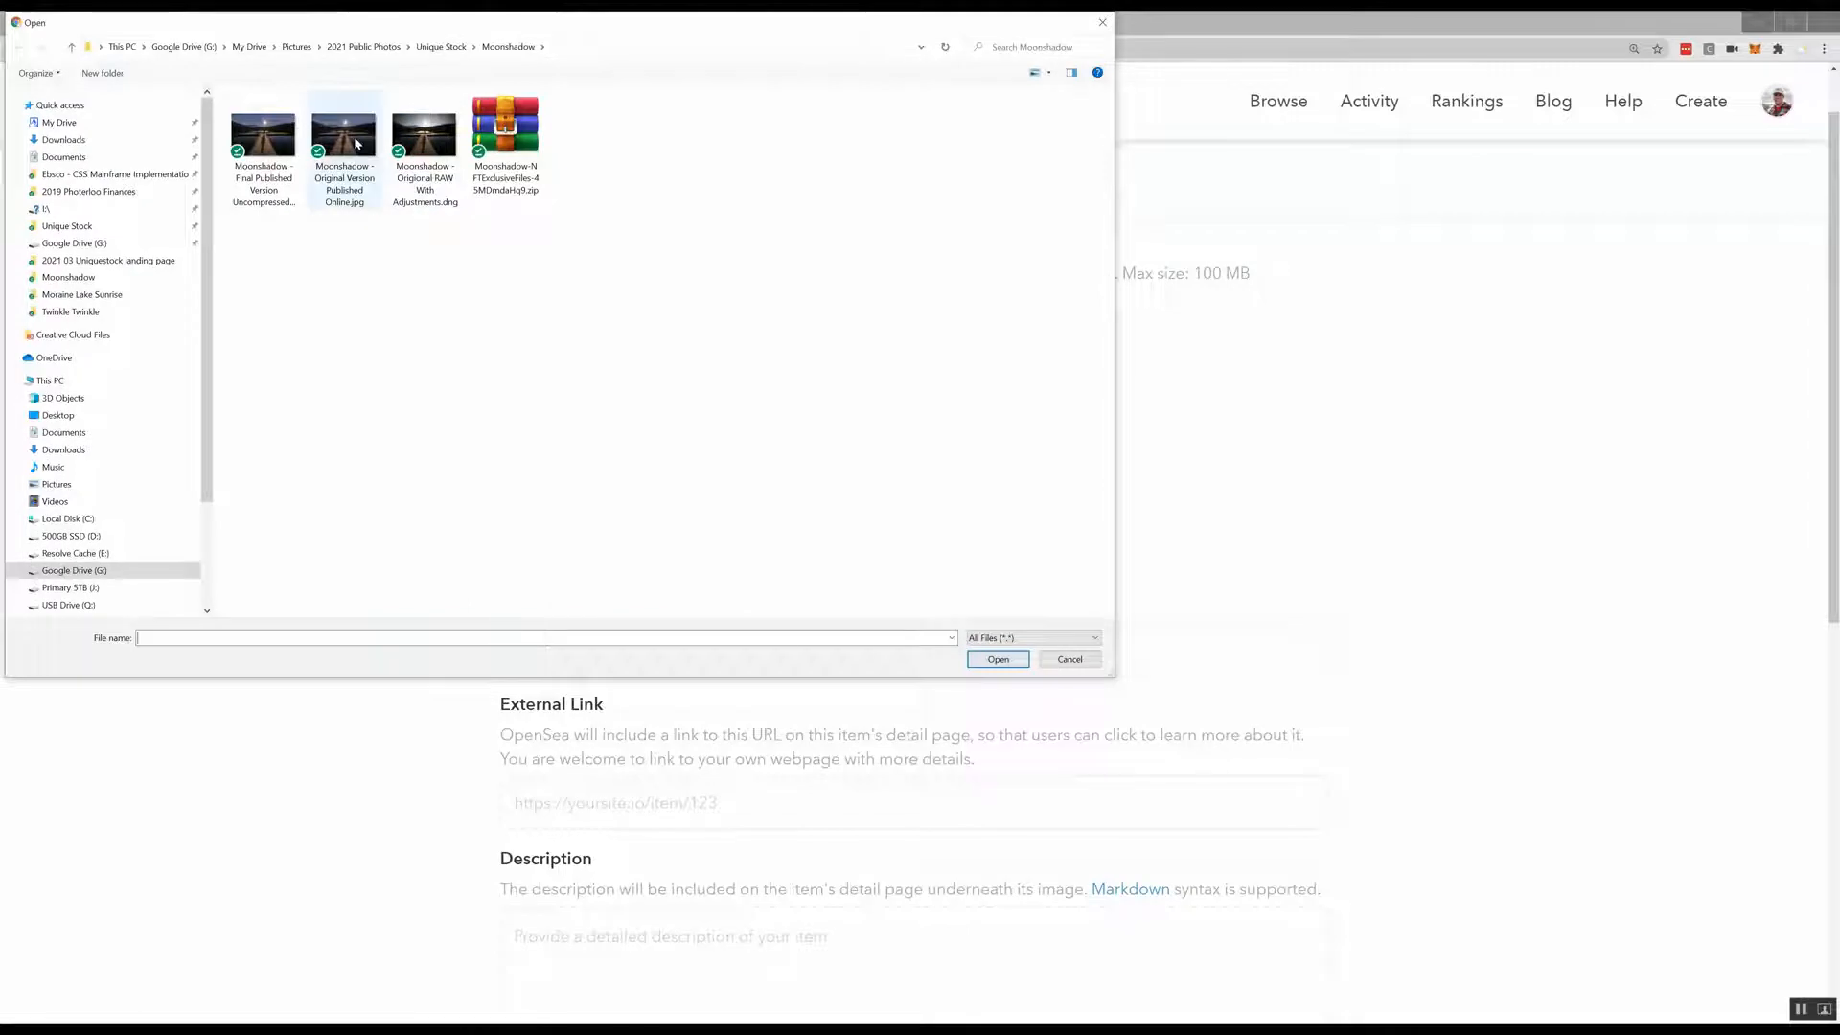
pyautogui.click(350, 145)
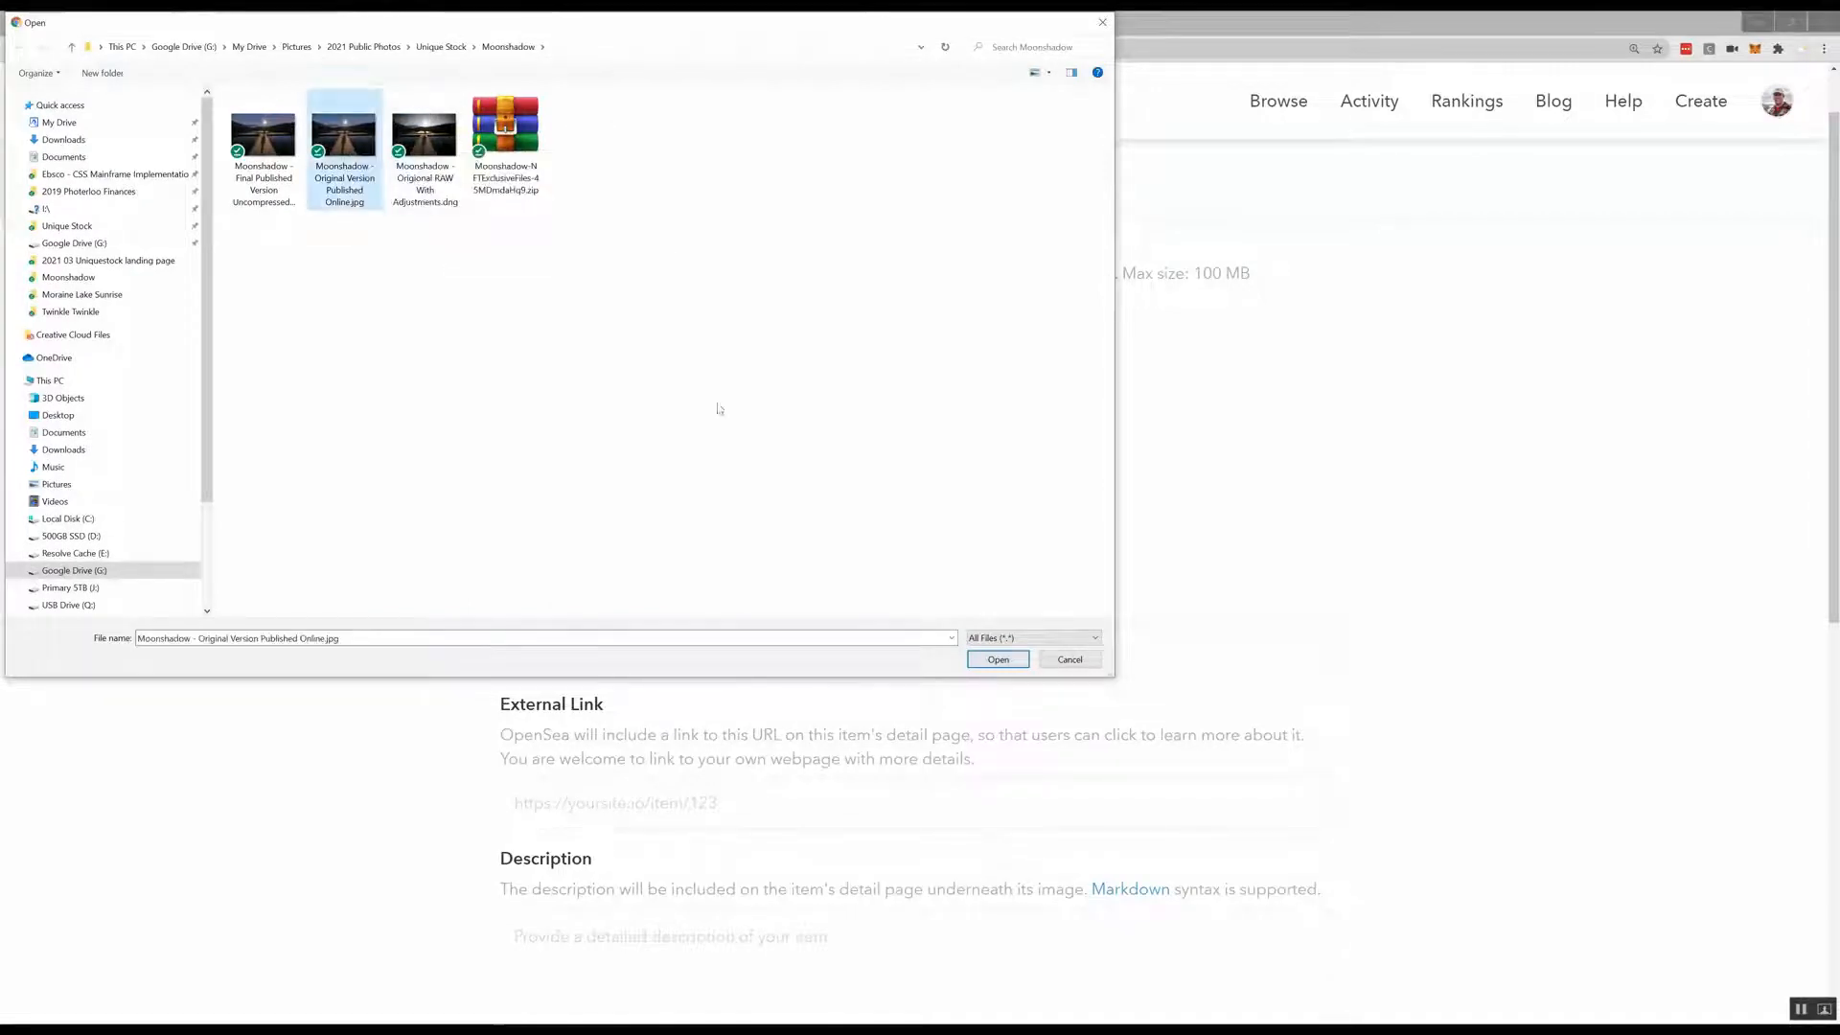
pyautogui.press('Return')
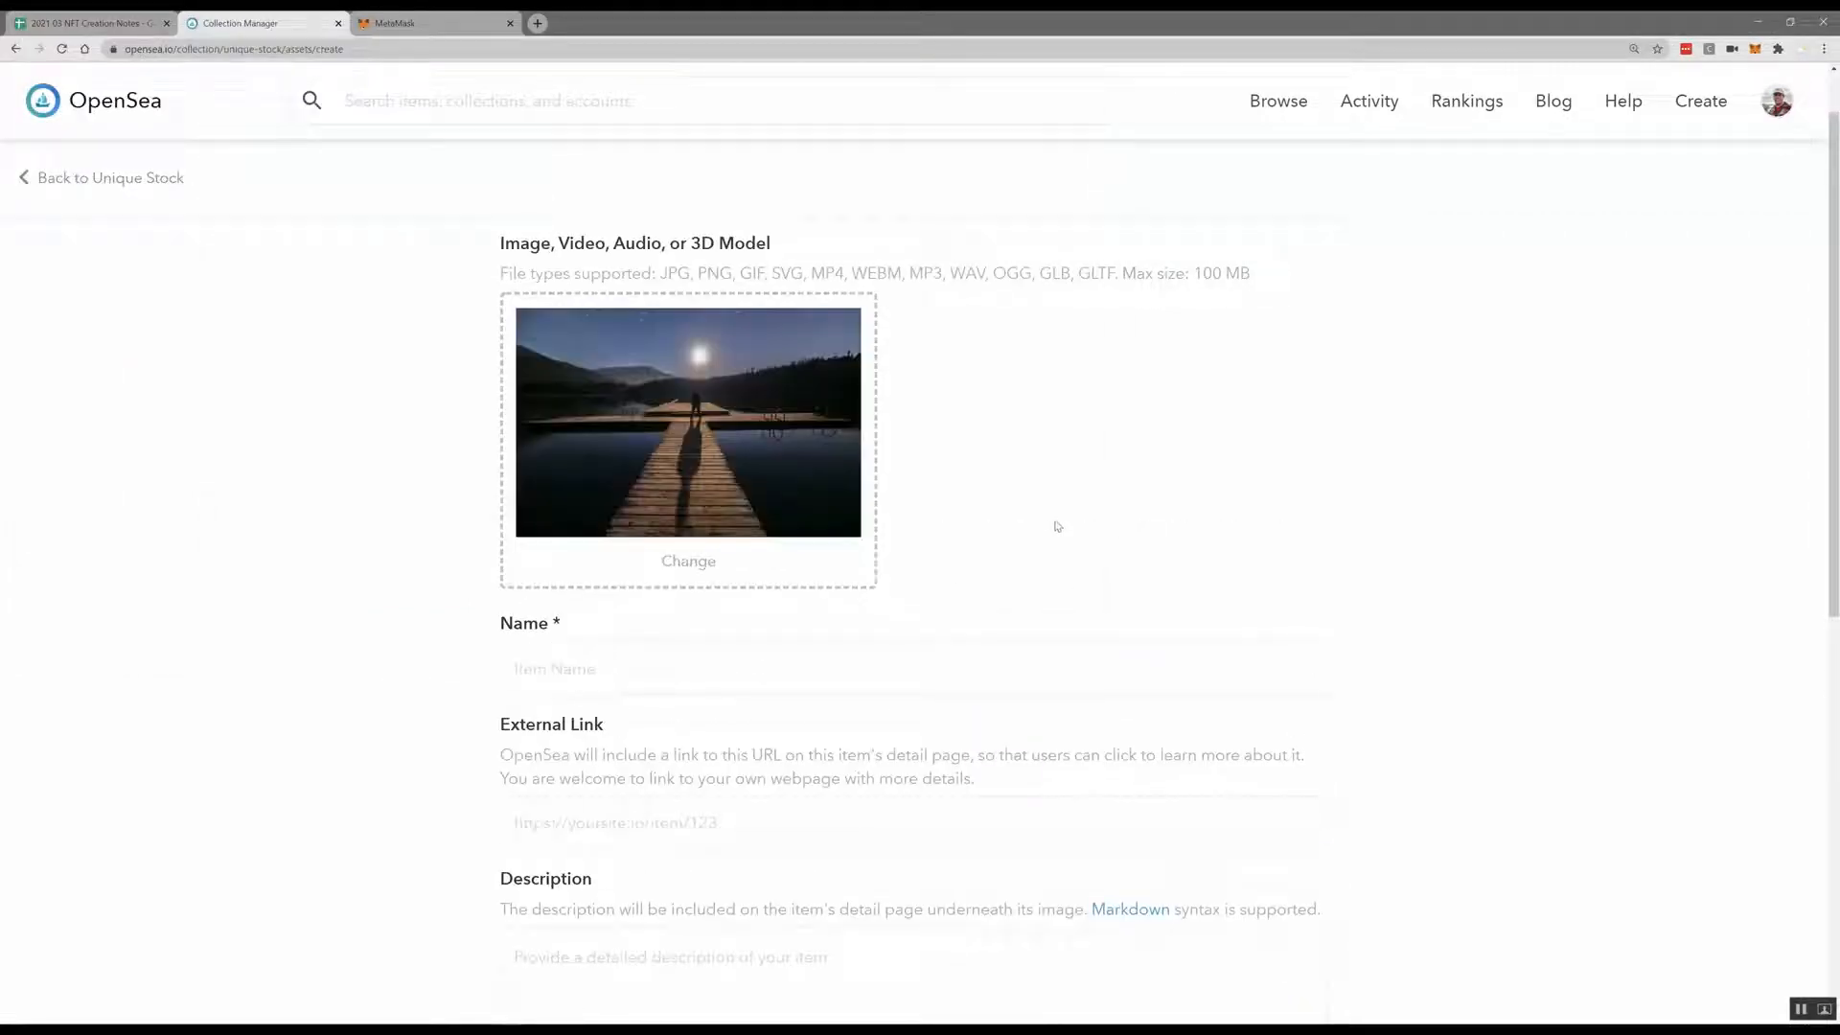
# Enter "Moonshaow" as the new item's name
pyautogui.scroll(-1, 1109, 522)
pyautogui.click(572, 615)
pyautogui.write('Moonshaow')
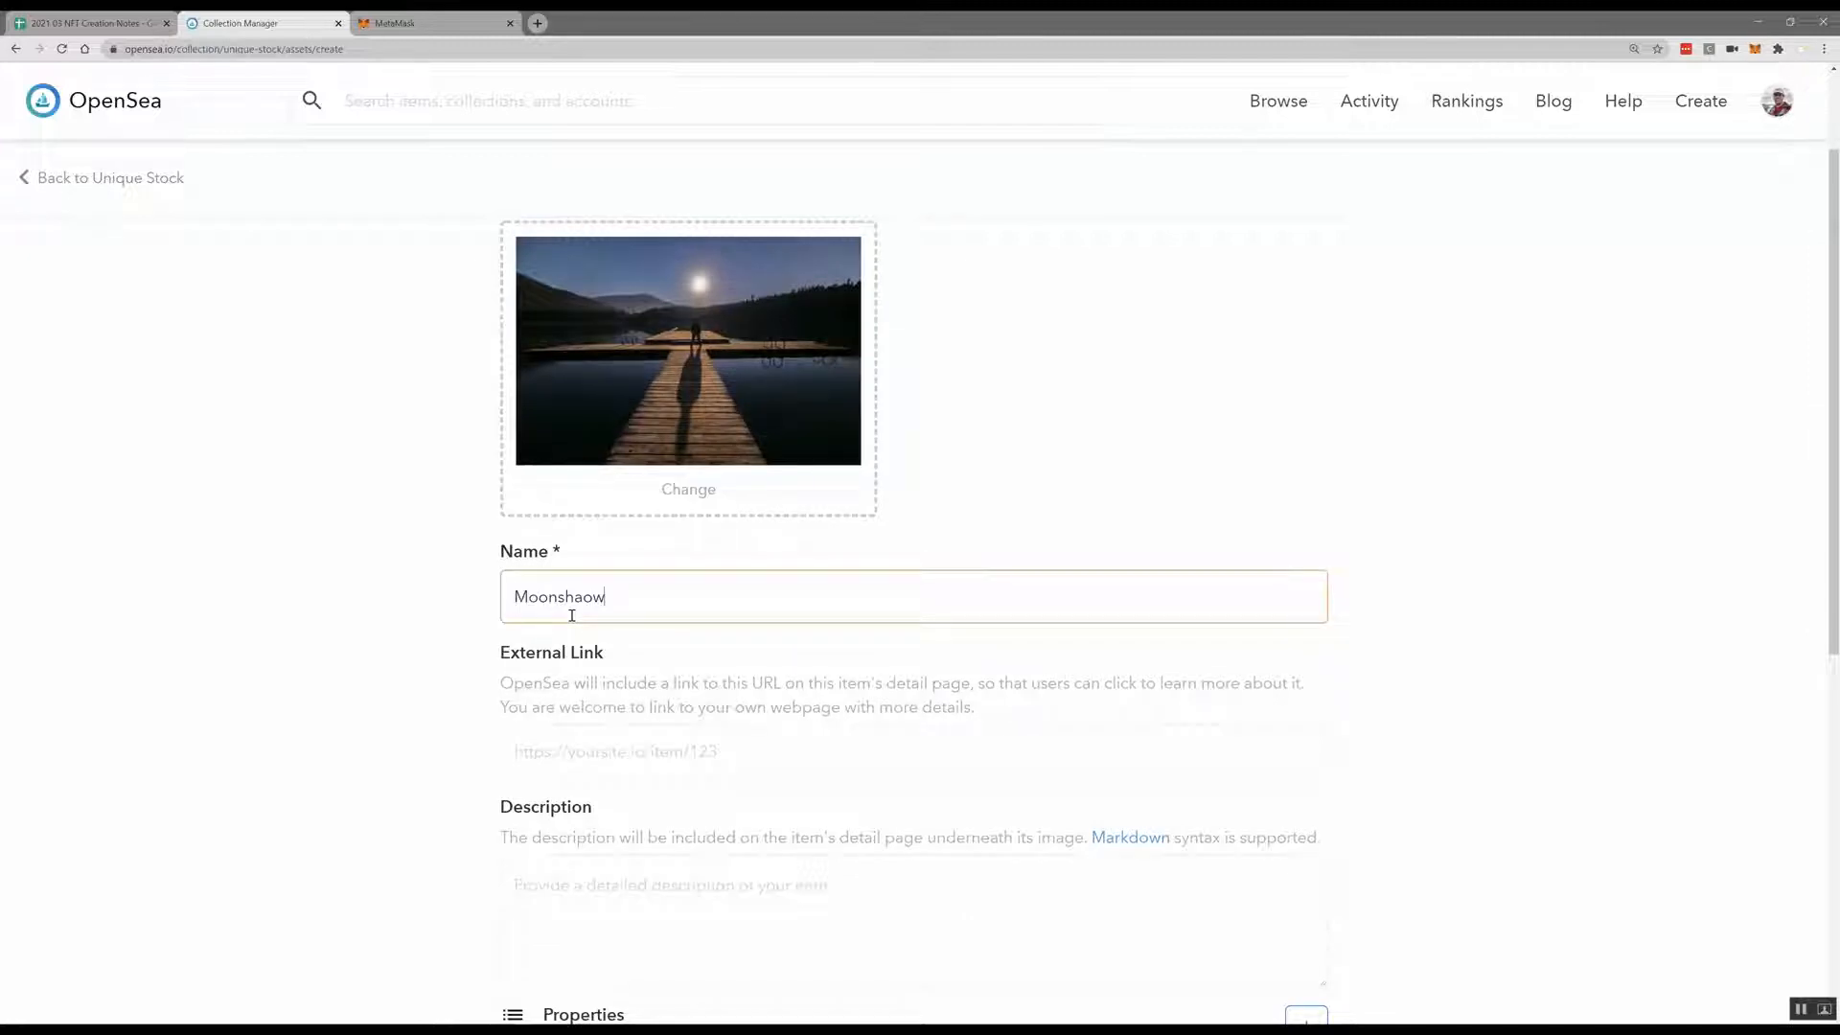
# Copy the full Moonshadow description from the 2021 03 NFT Creation Notes spreadsheet into the new item's description
pyautogui.scroll(-1, 575, 649)
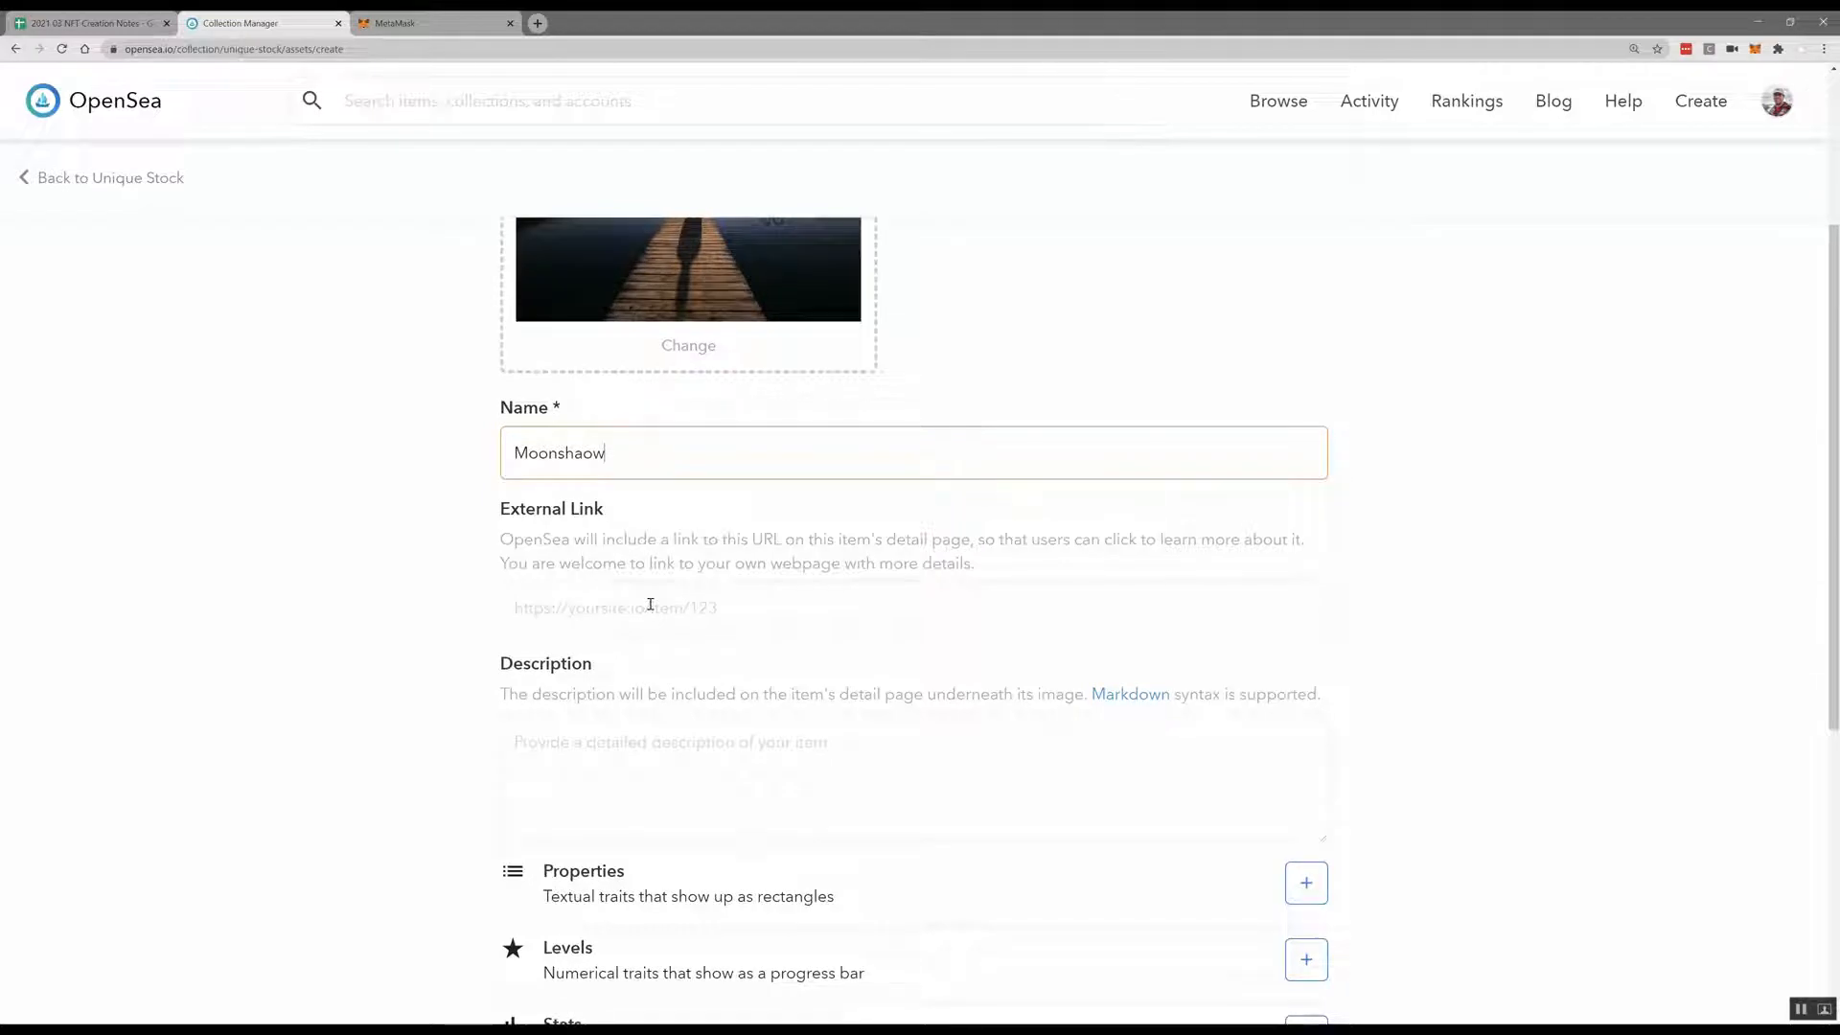
pyautogui.scroll(-2, 650, 603)
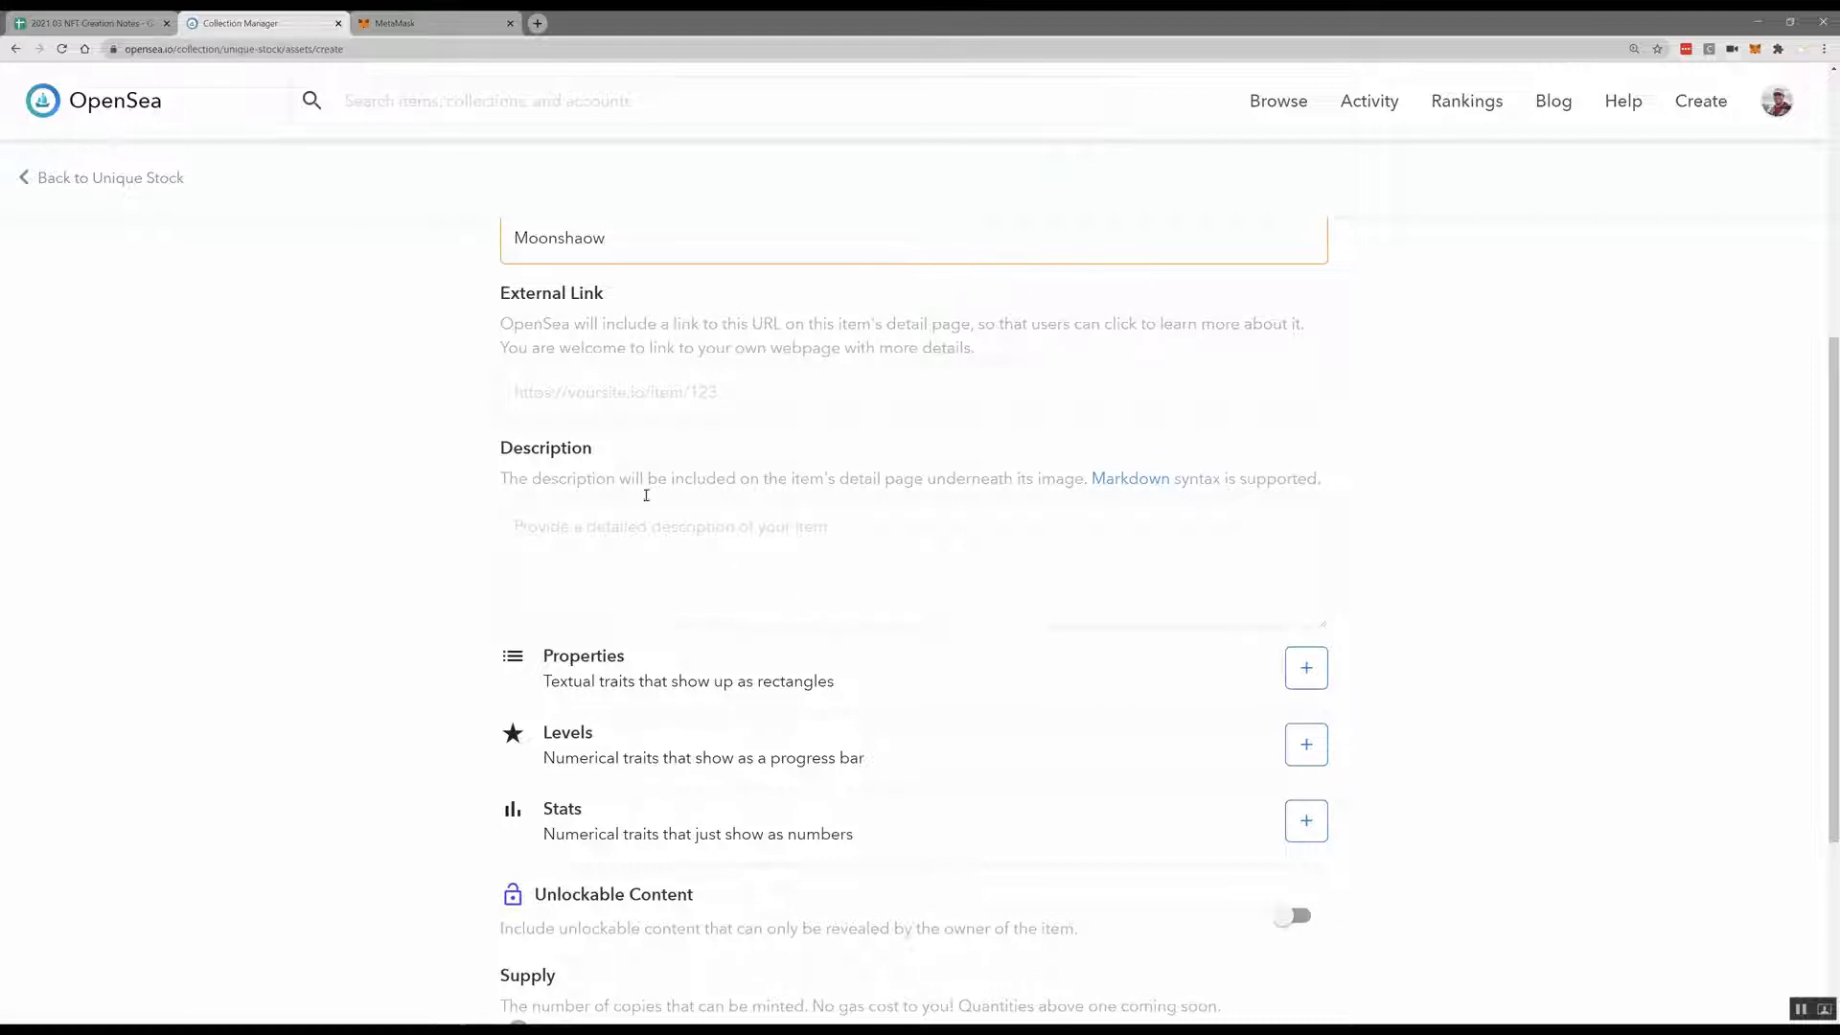
pyautogui.click(91, 23)
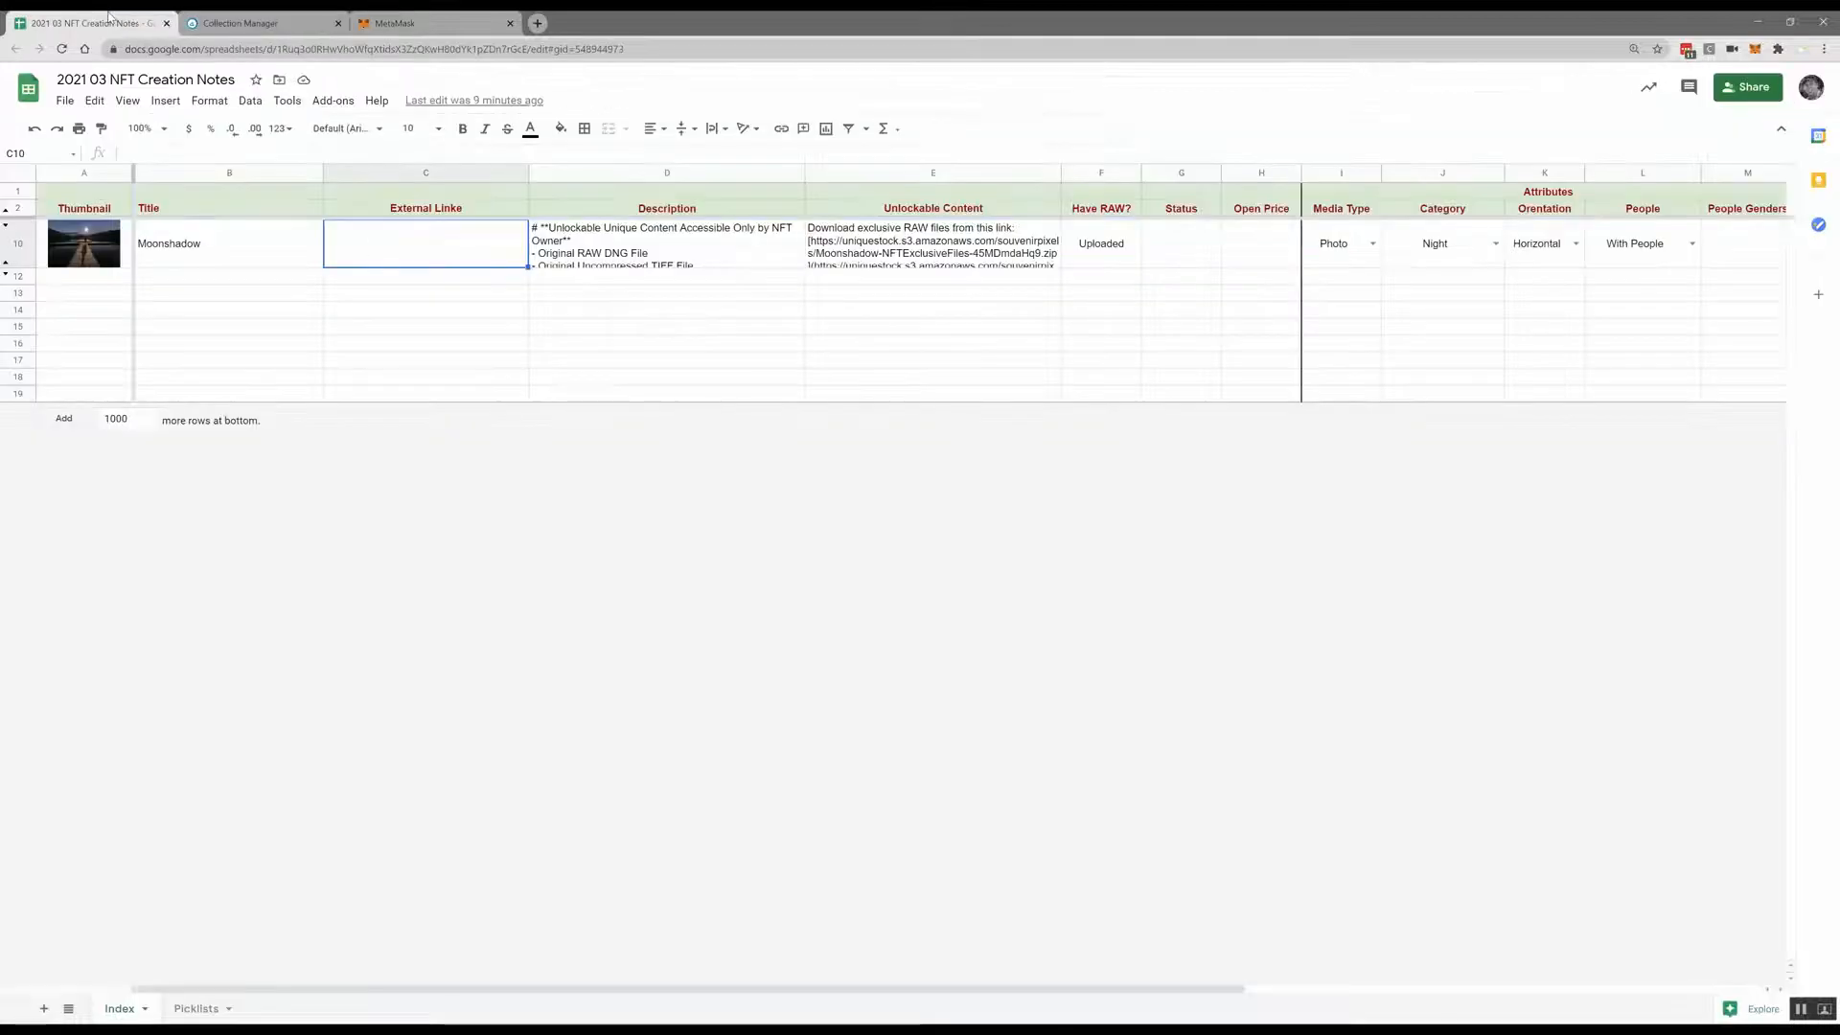
pyautogui.doubleClick(628, 247)
pyautogui.hotkey('ctrl', 'a')
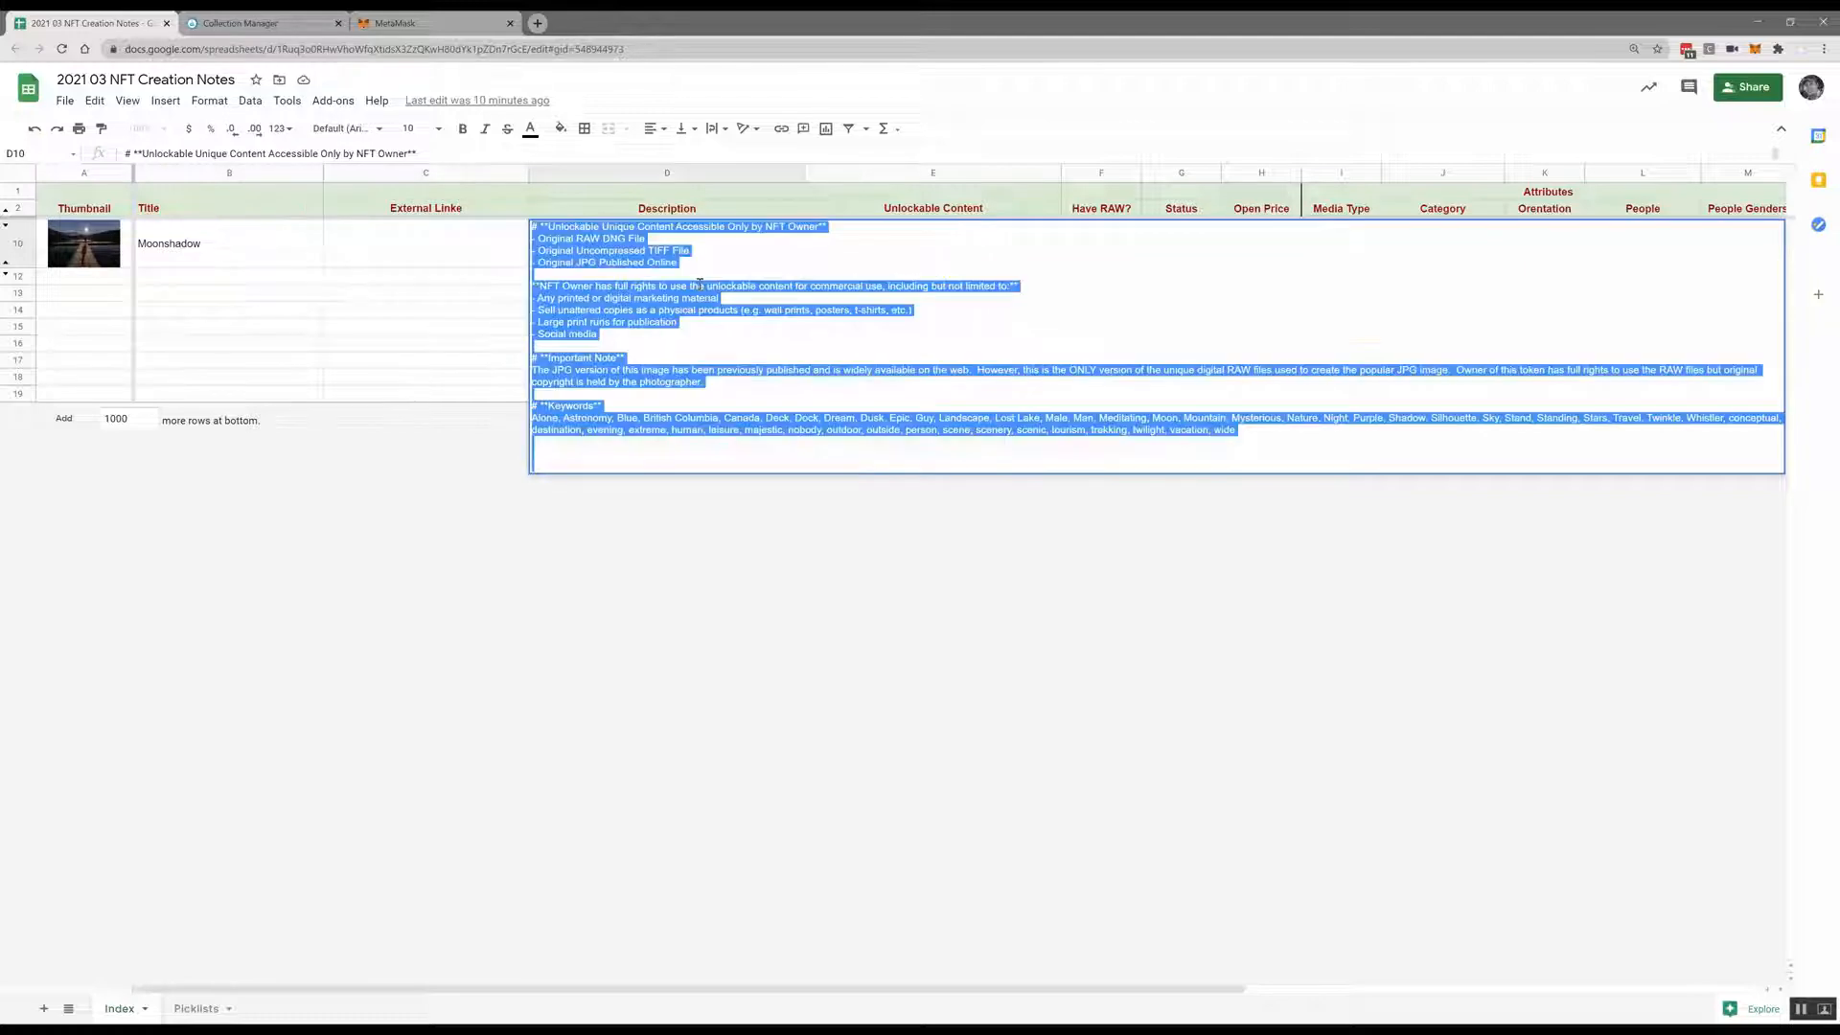
pyautogui.click(240, 23)
pyautogui.click(621, 516)
pyautogui.hotkey('ctrl', 'v')
# Review the pasted description from the unlockable content heading through the usage rights to the keywords
pyautogui.scroll(5, 752, 537)
pyautogui.scroll(4, 756, 538)
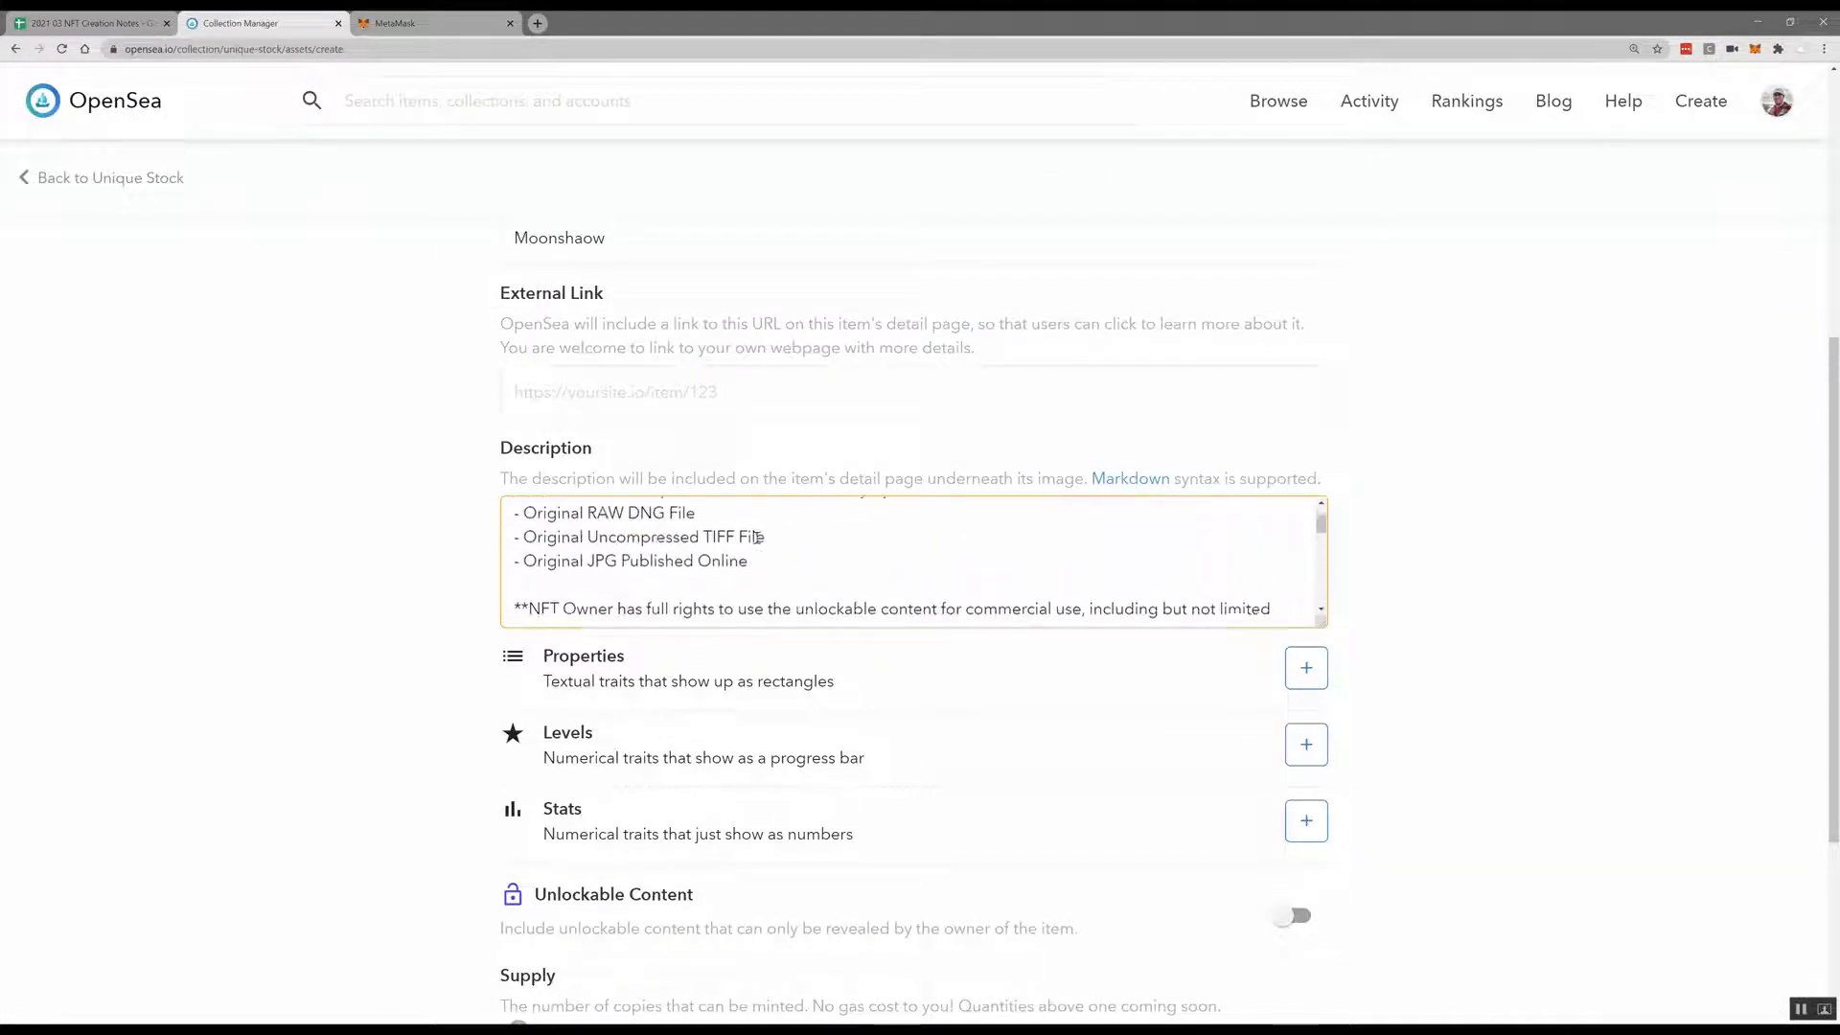
pyautogui.moveTo(996, 527); pyautogui.dragTo(503, 529)
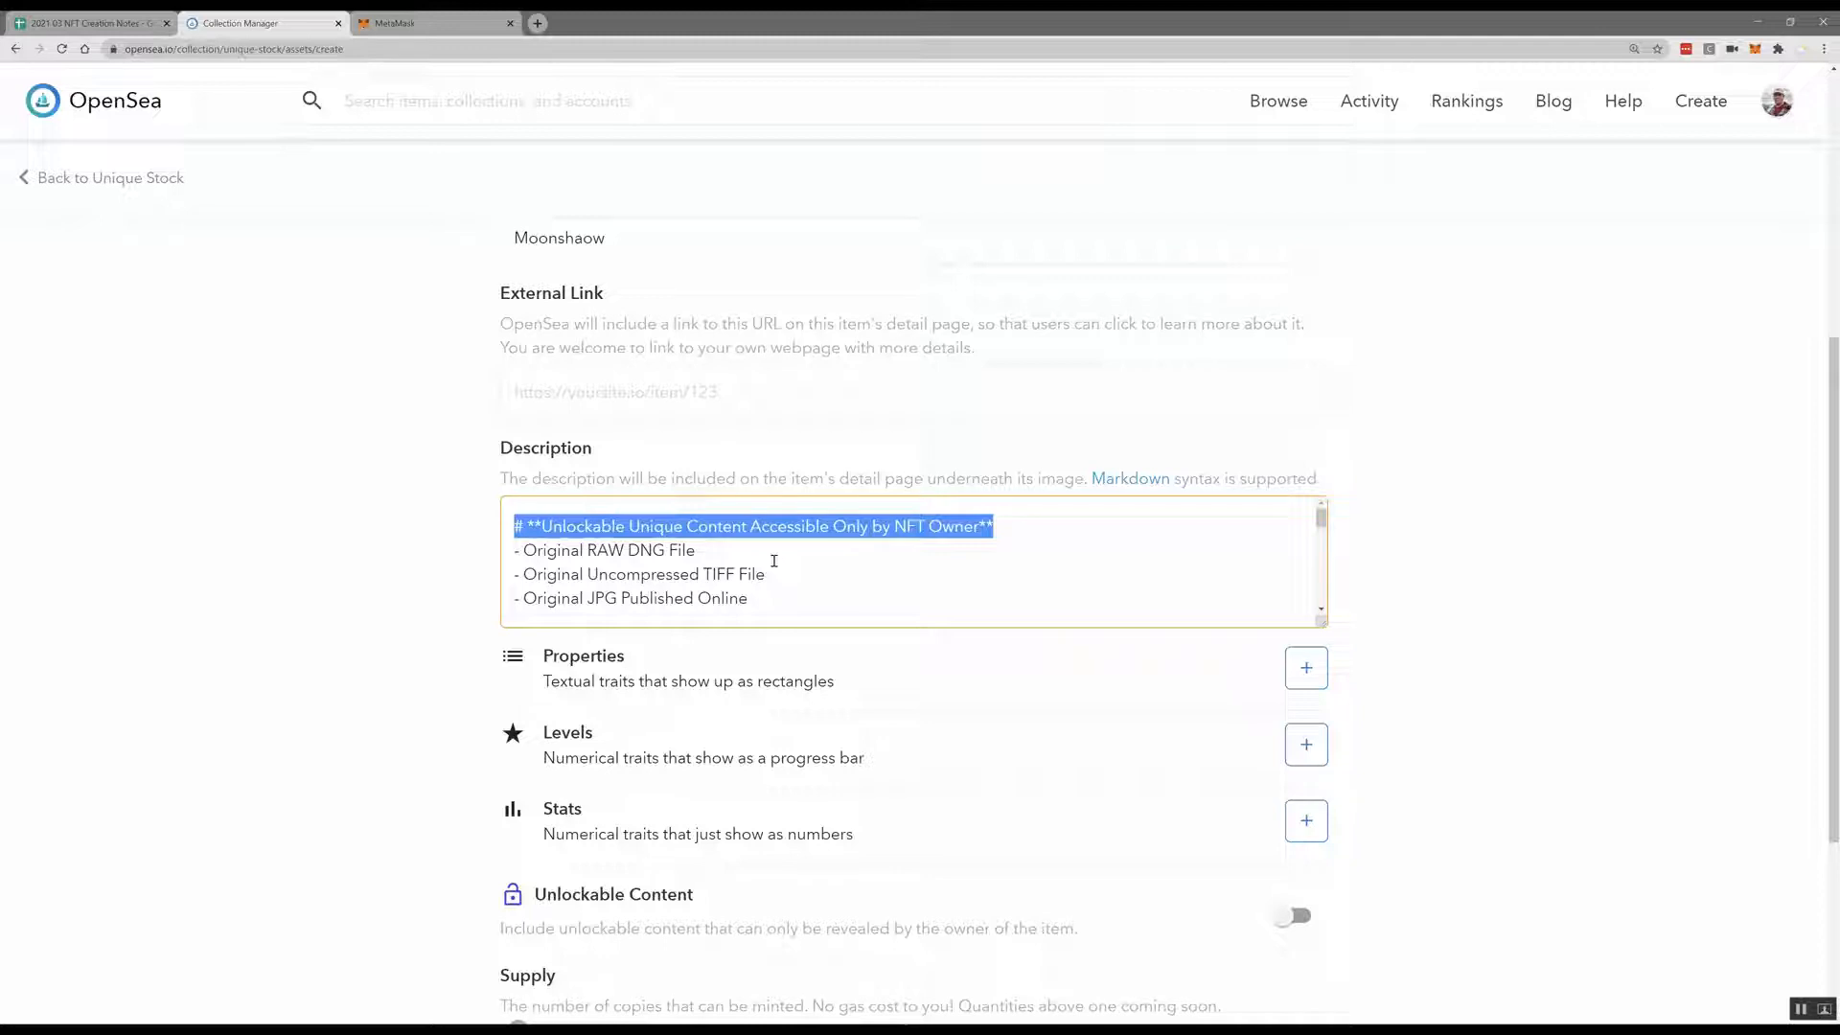
pyautogui.scroll(-3, 773, 563)
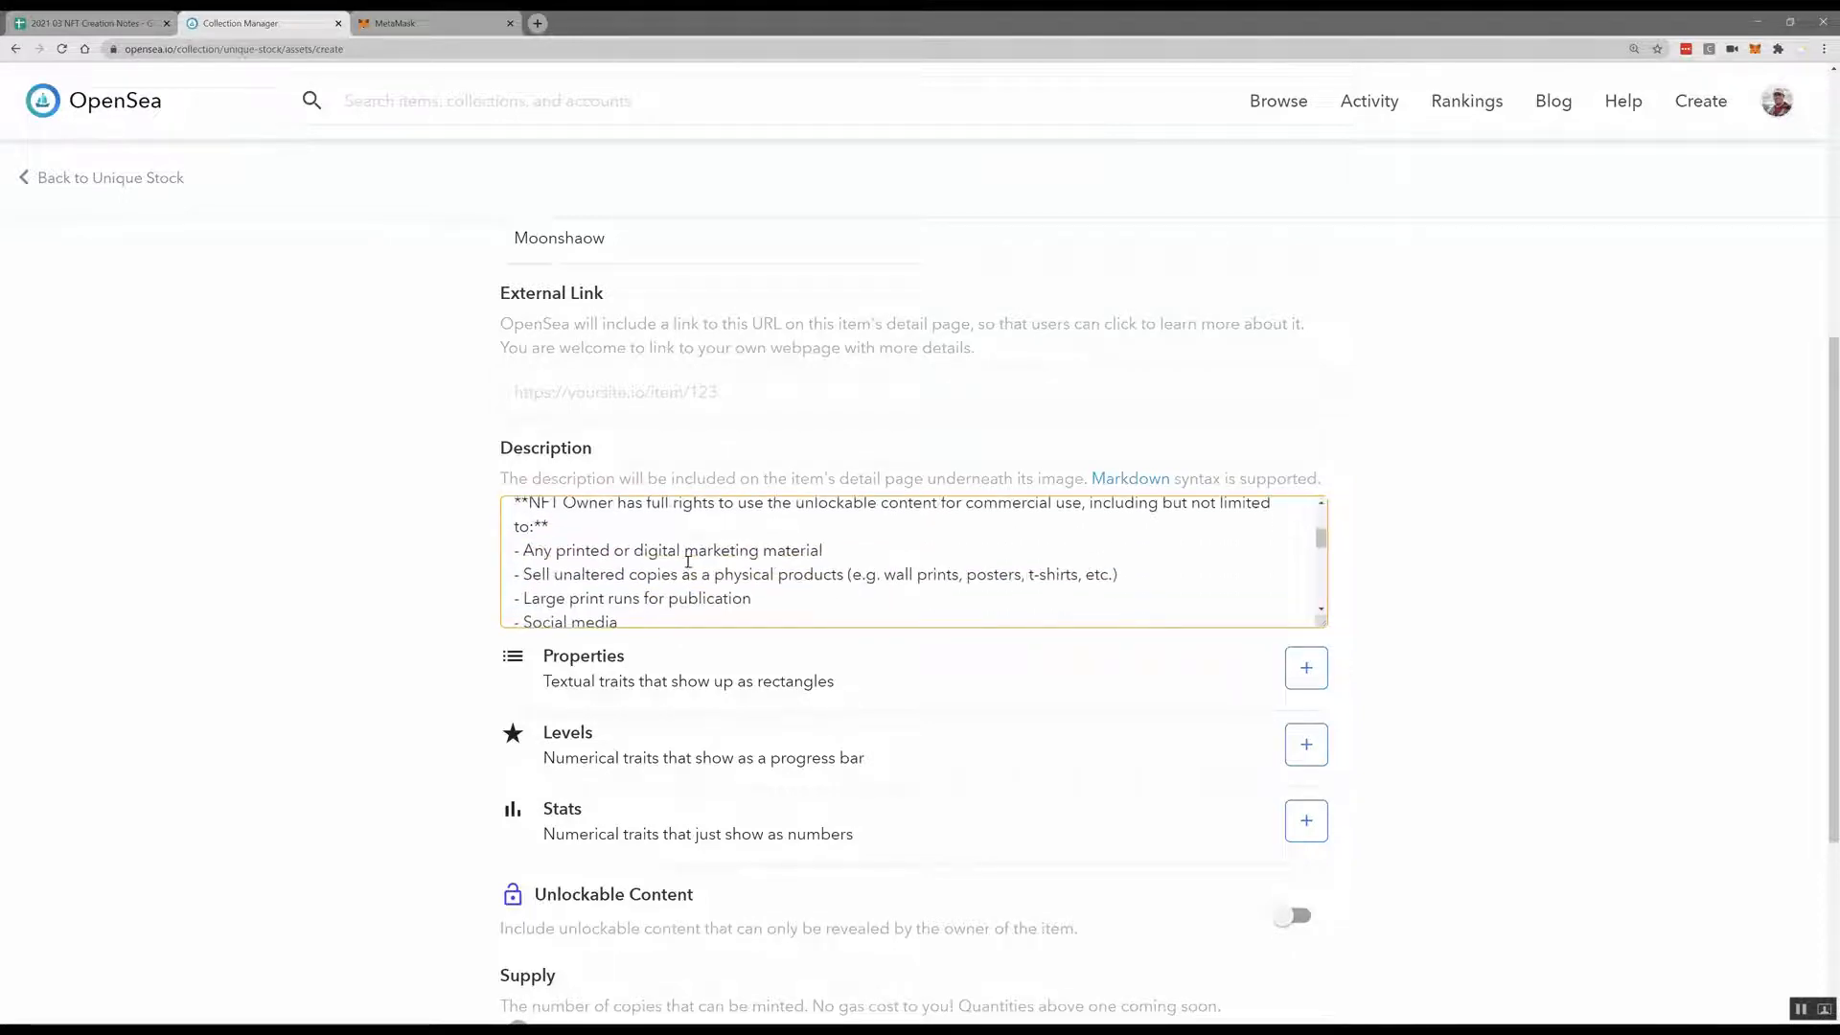
pyautogui.scroll(-5, 688, 561)
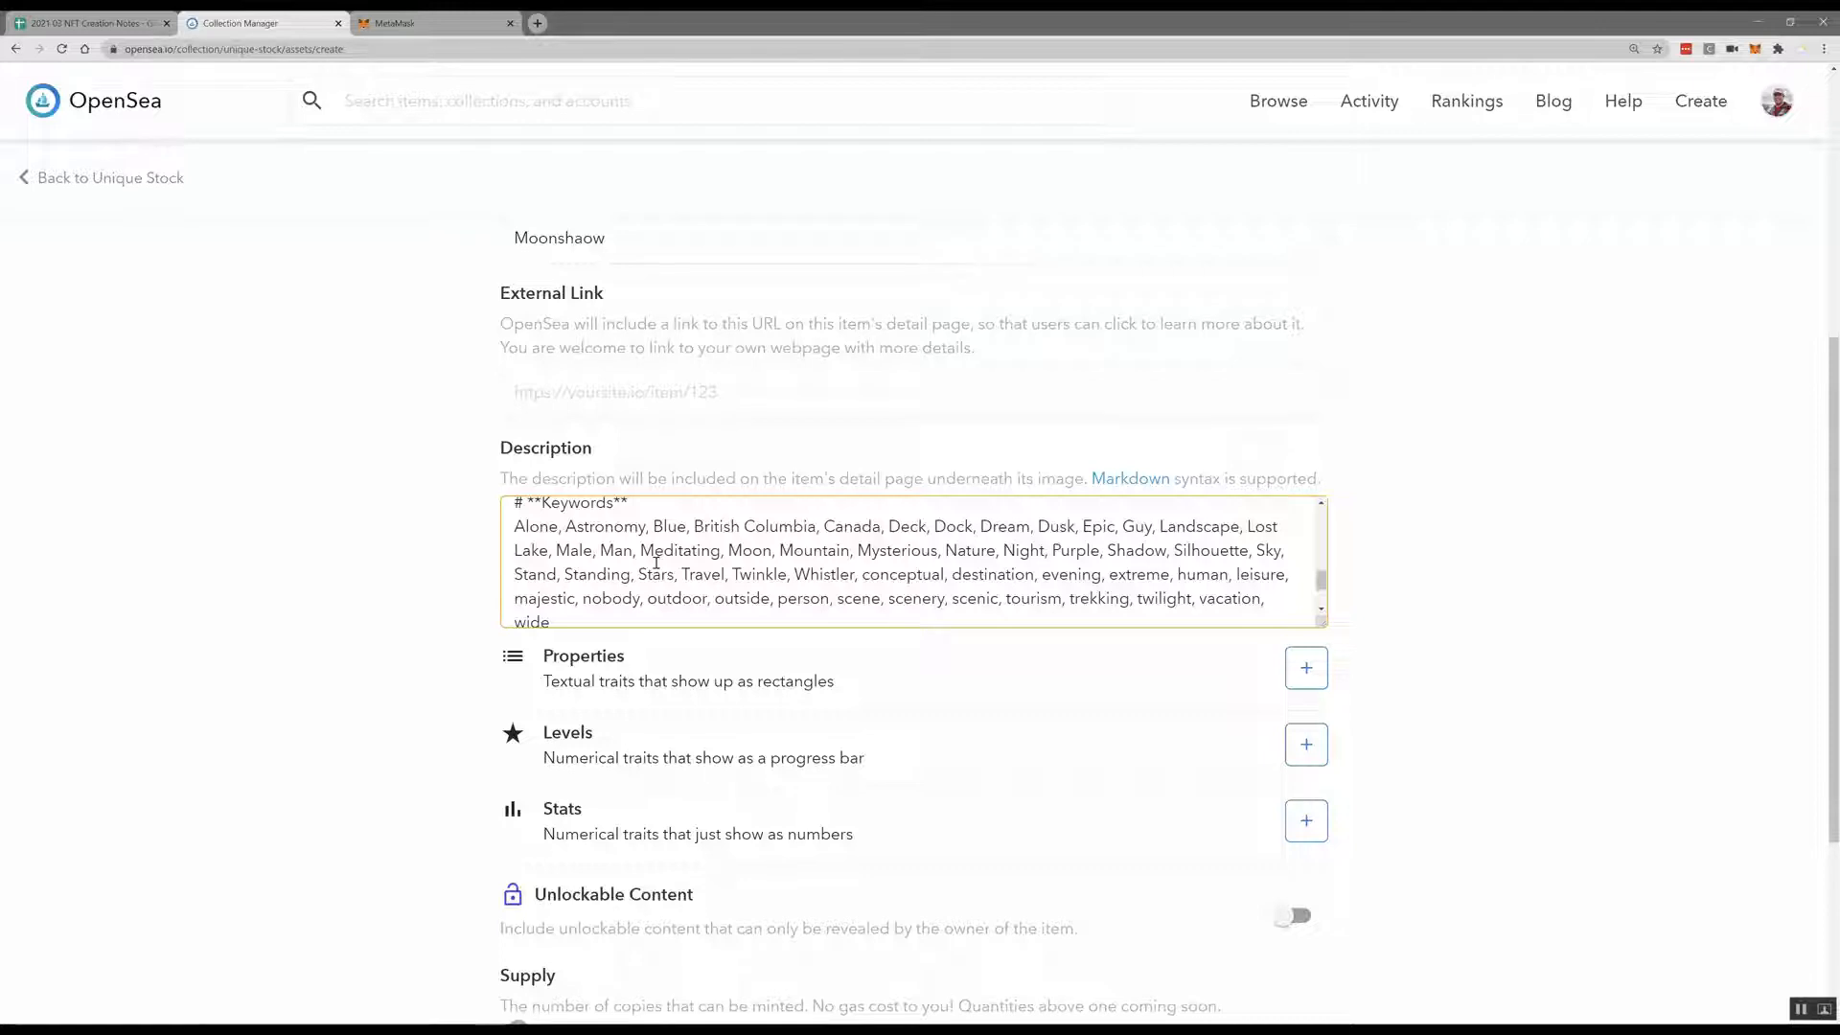
pyautogui.scroll(-1, 655, 563)
pyautogui.scroll(-2, 656, 563)
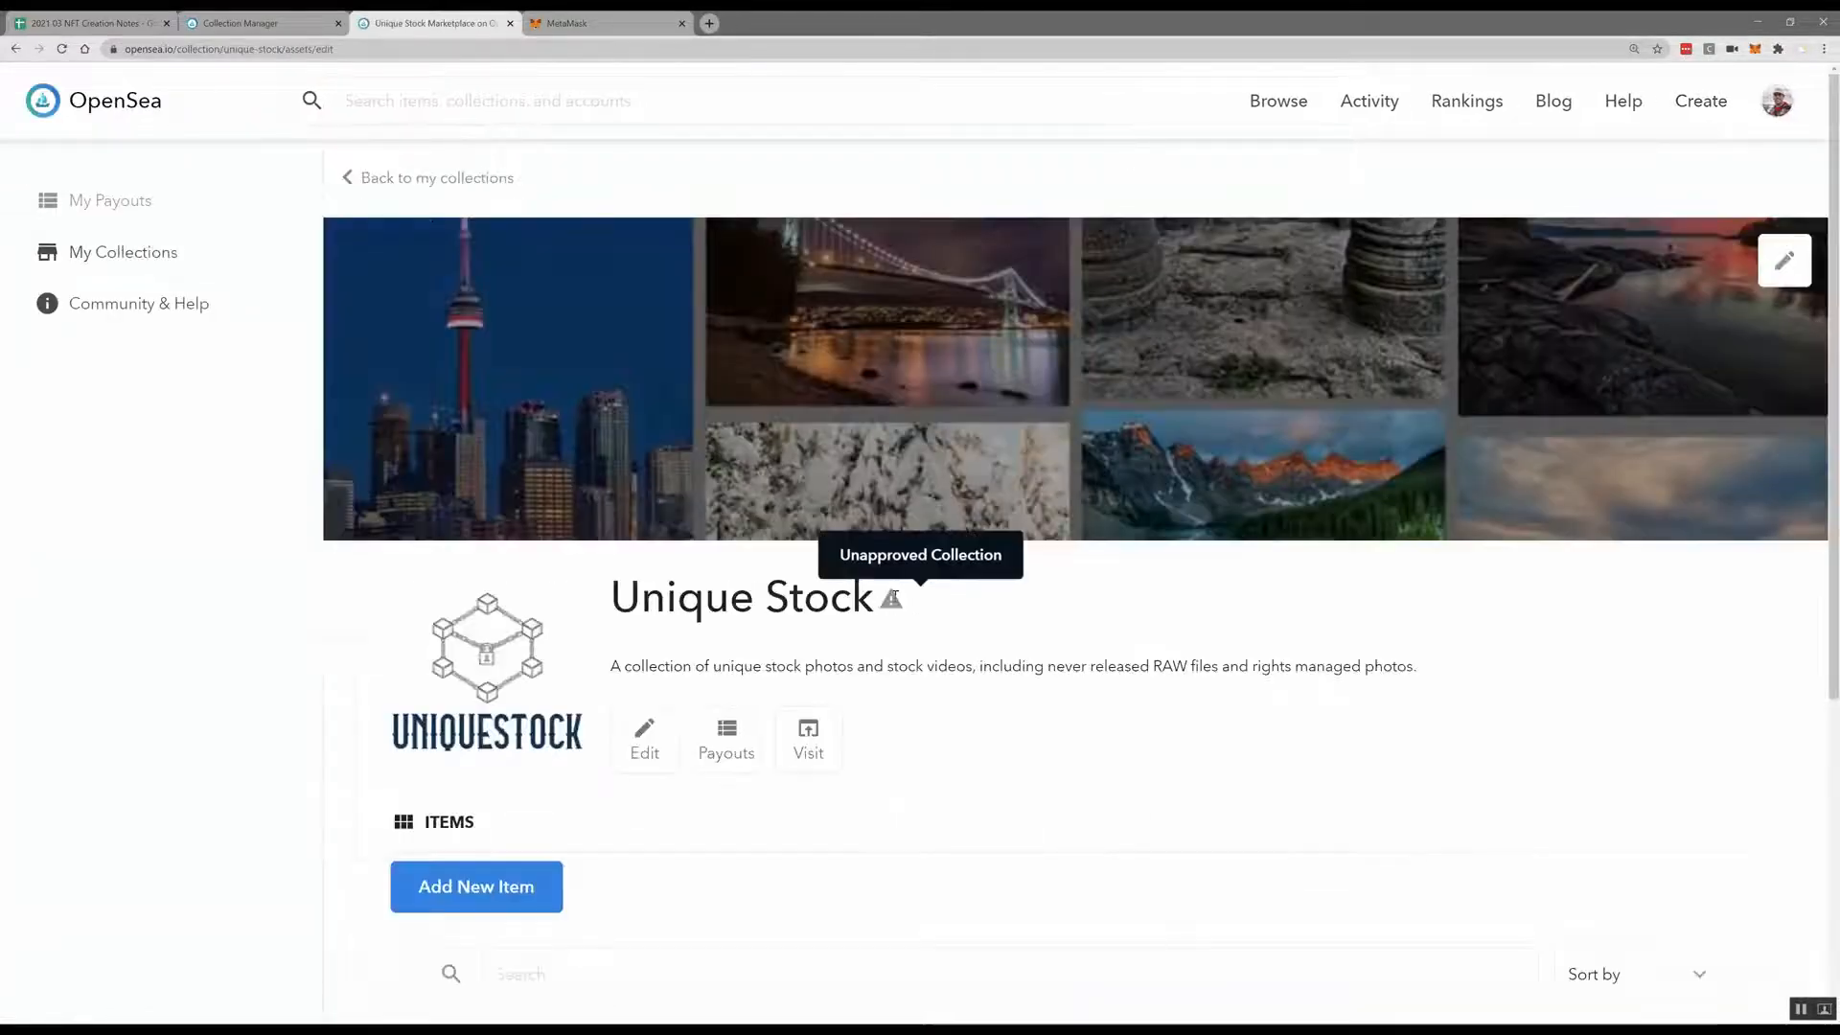
# Visit the Unique Stock collection's public marketplace page and examine the options of its Category filter
pyautogui.scroll(-5, 892, 599)
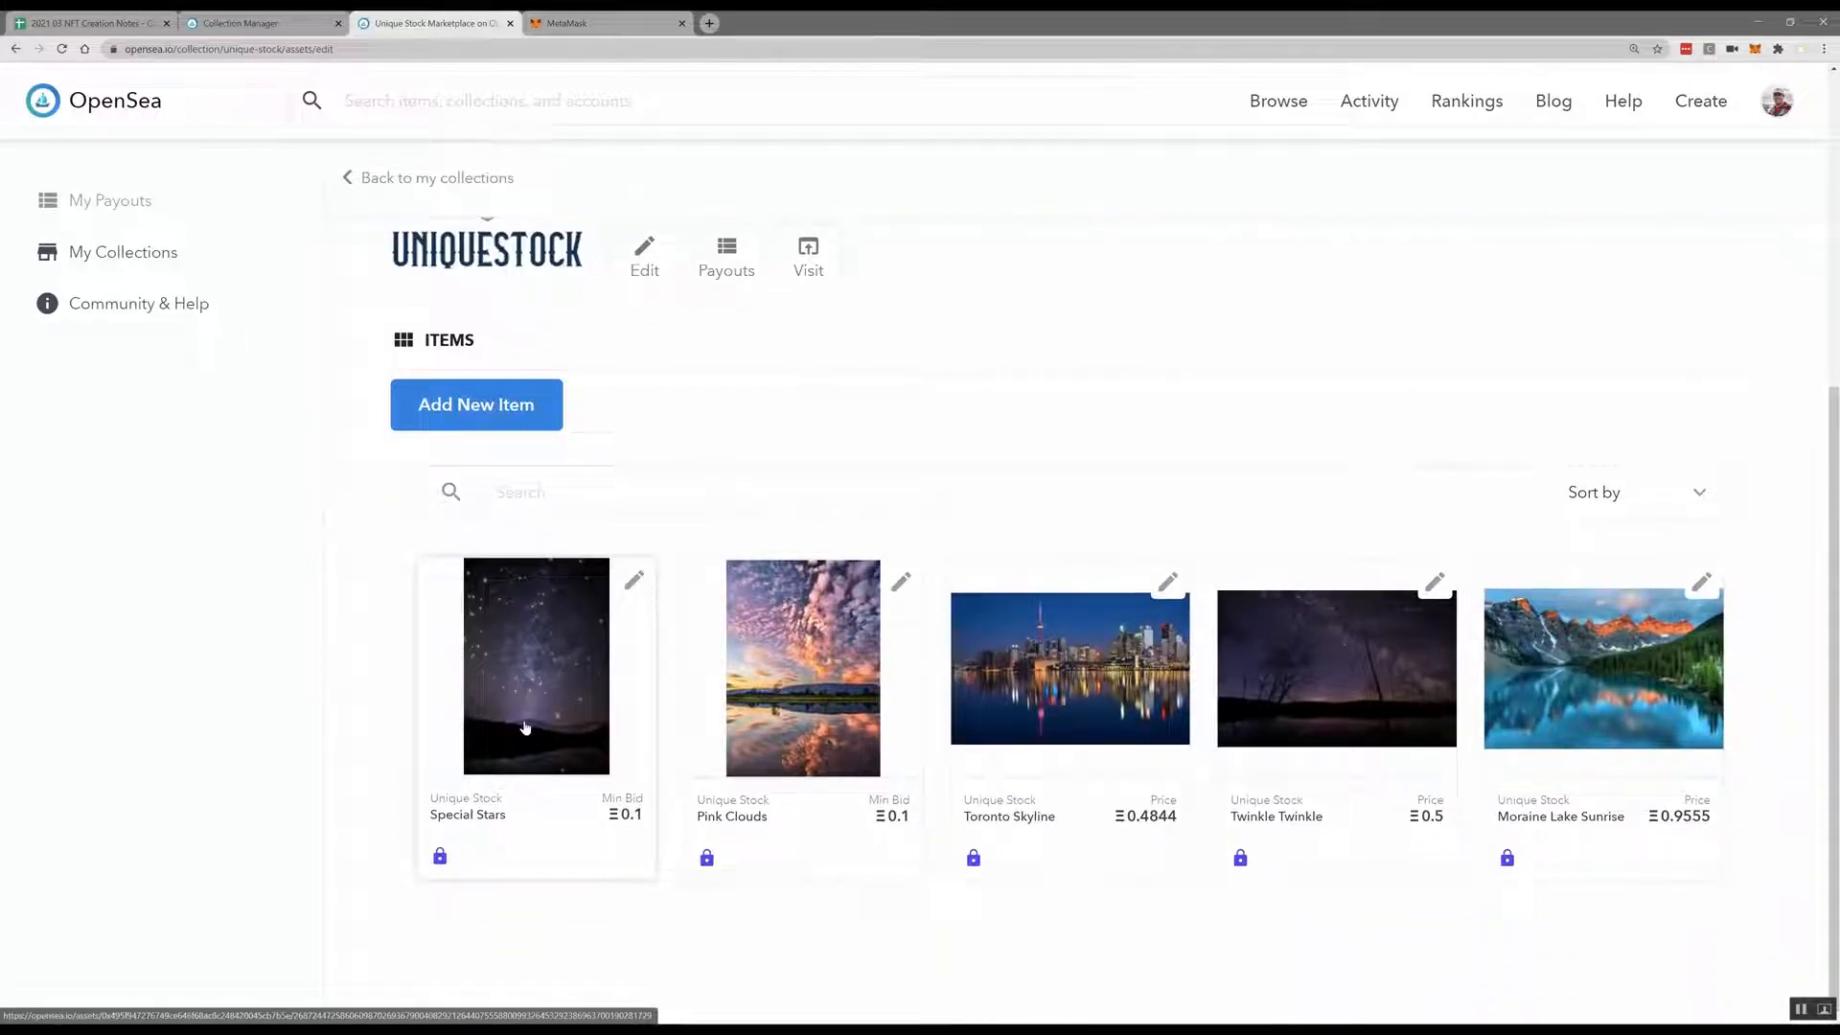
pyautogui.click(808, 257)
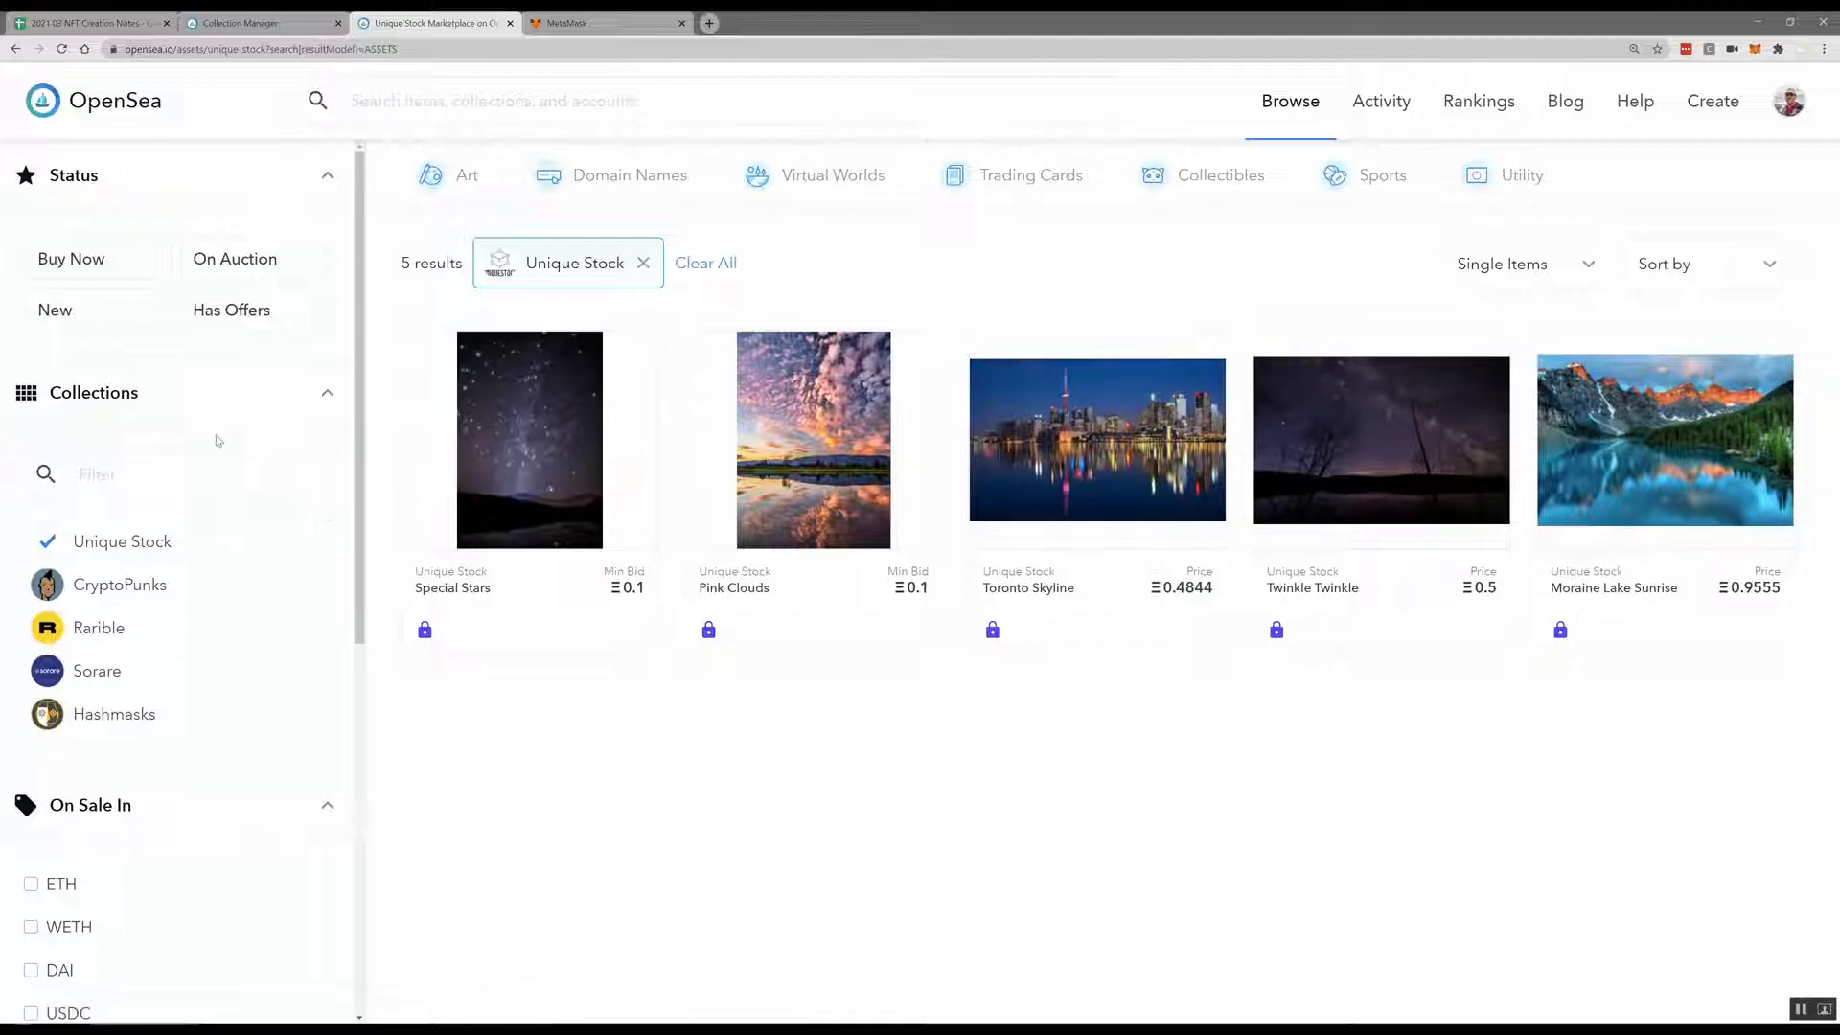
pyautogui.scroll(-7, 218, 440)
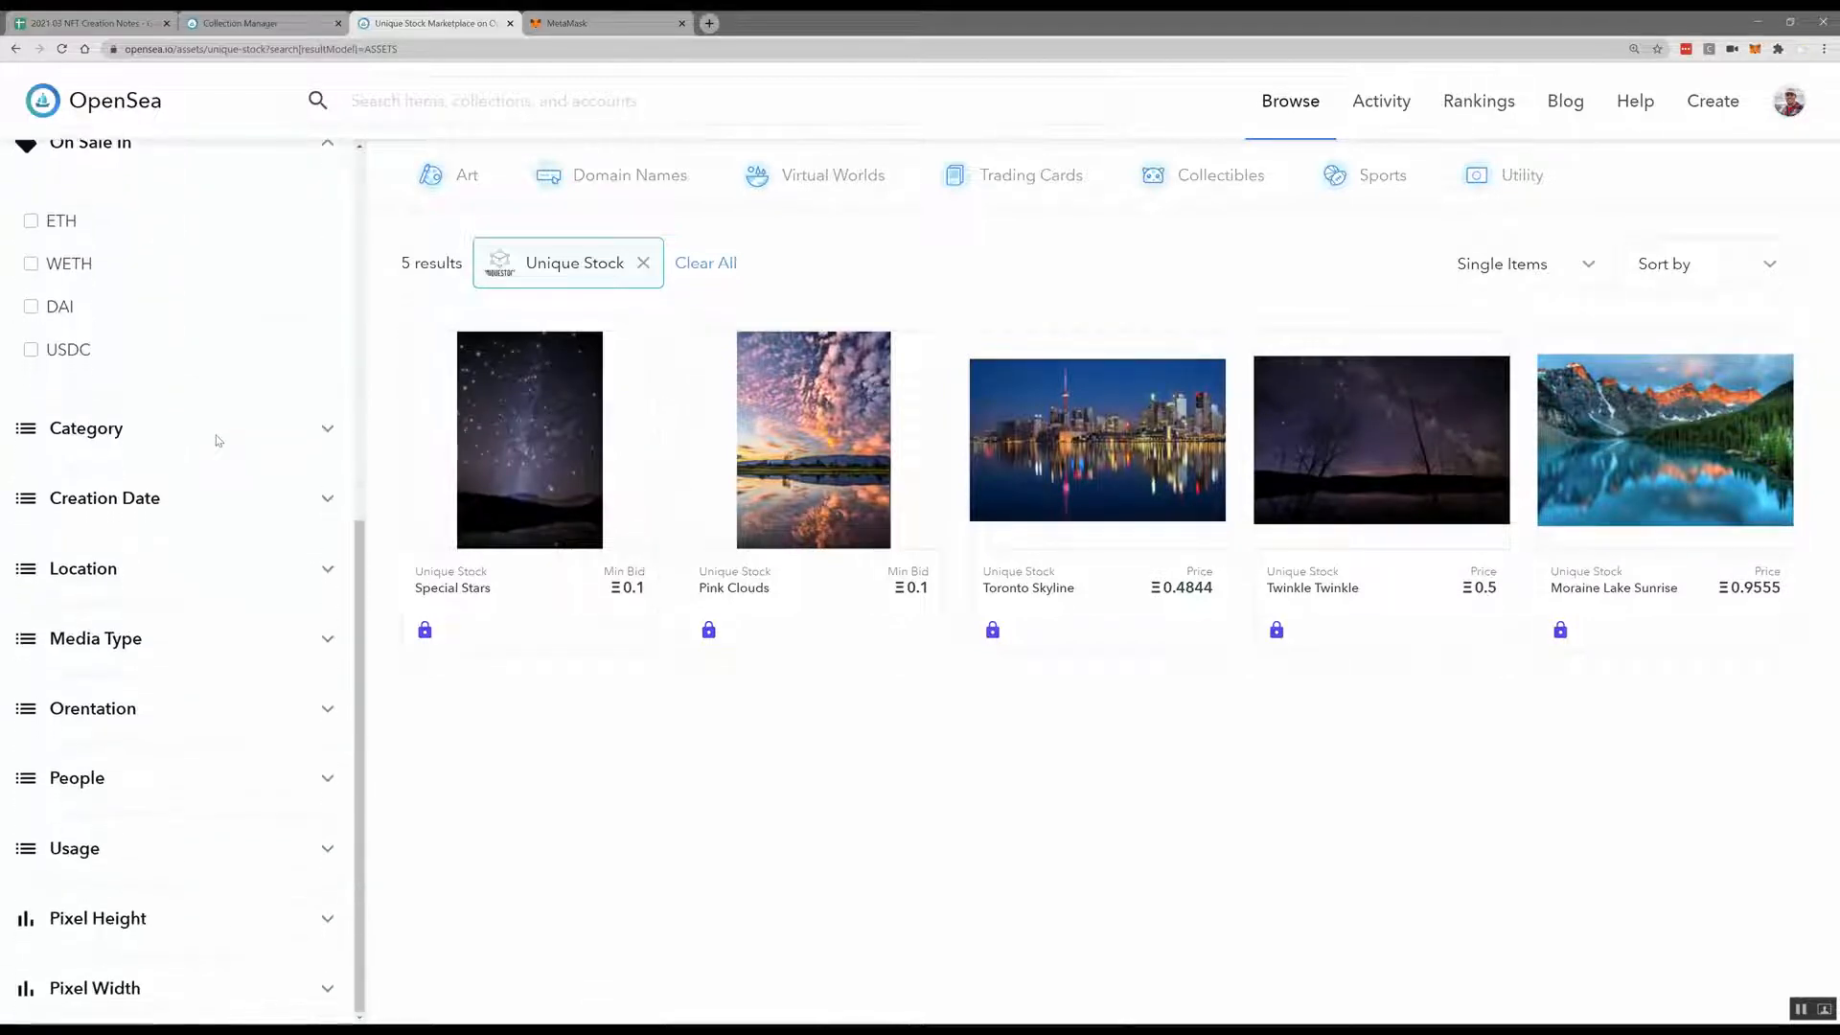
pyautogui.click(153, 442)
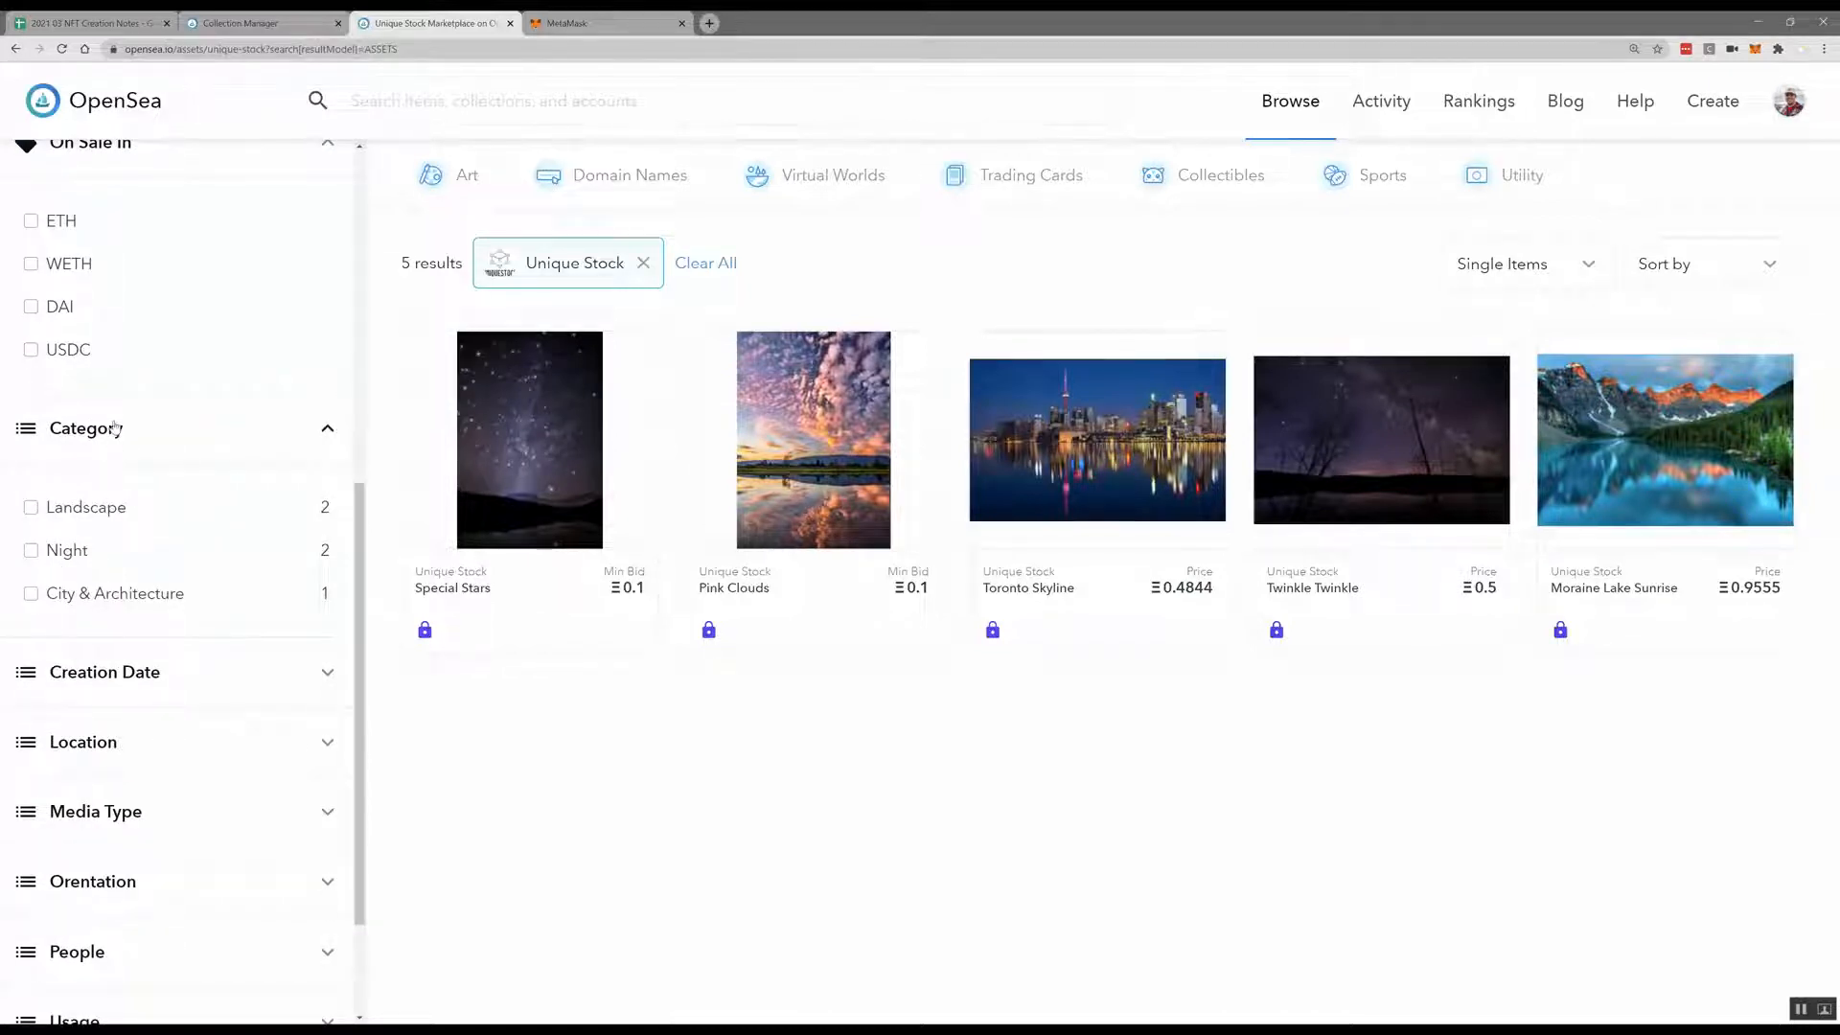
pyautogui.click(115, 428)
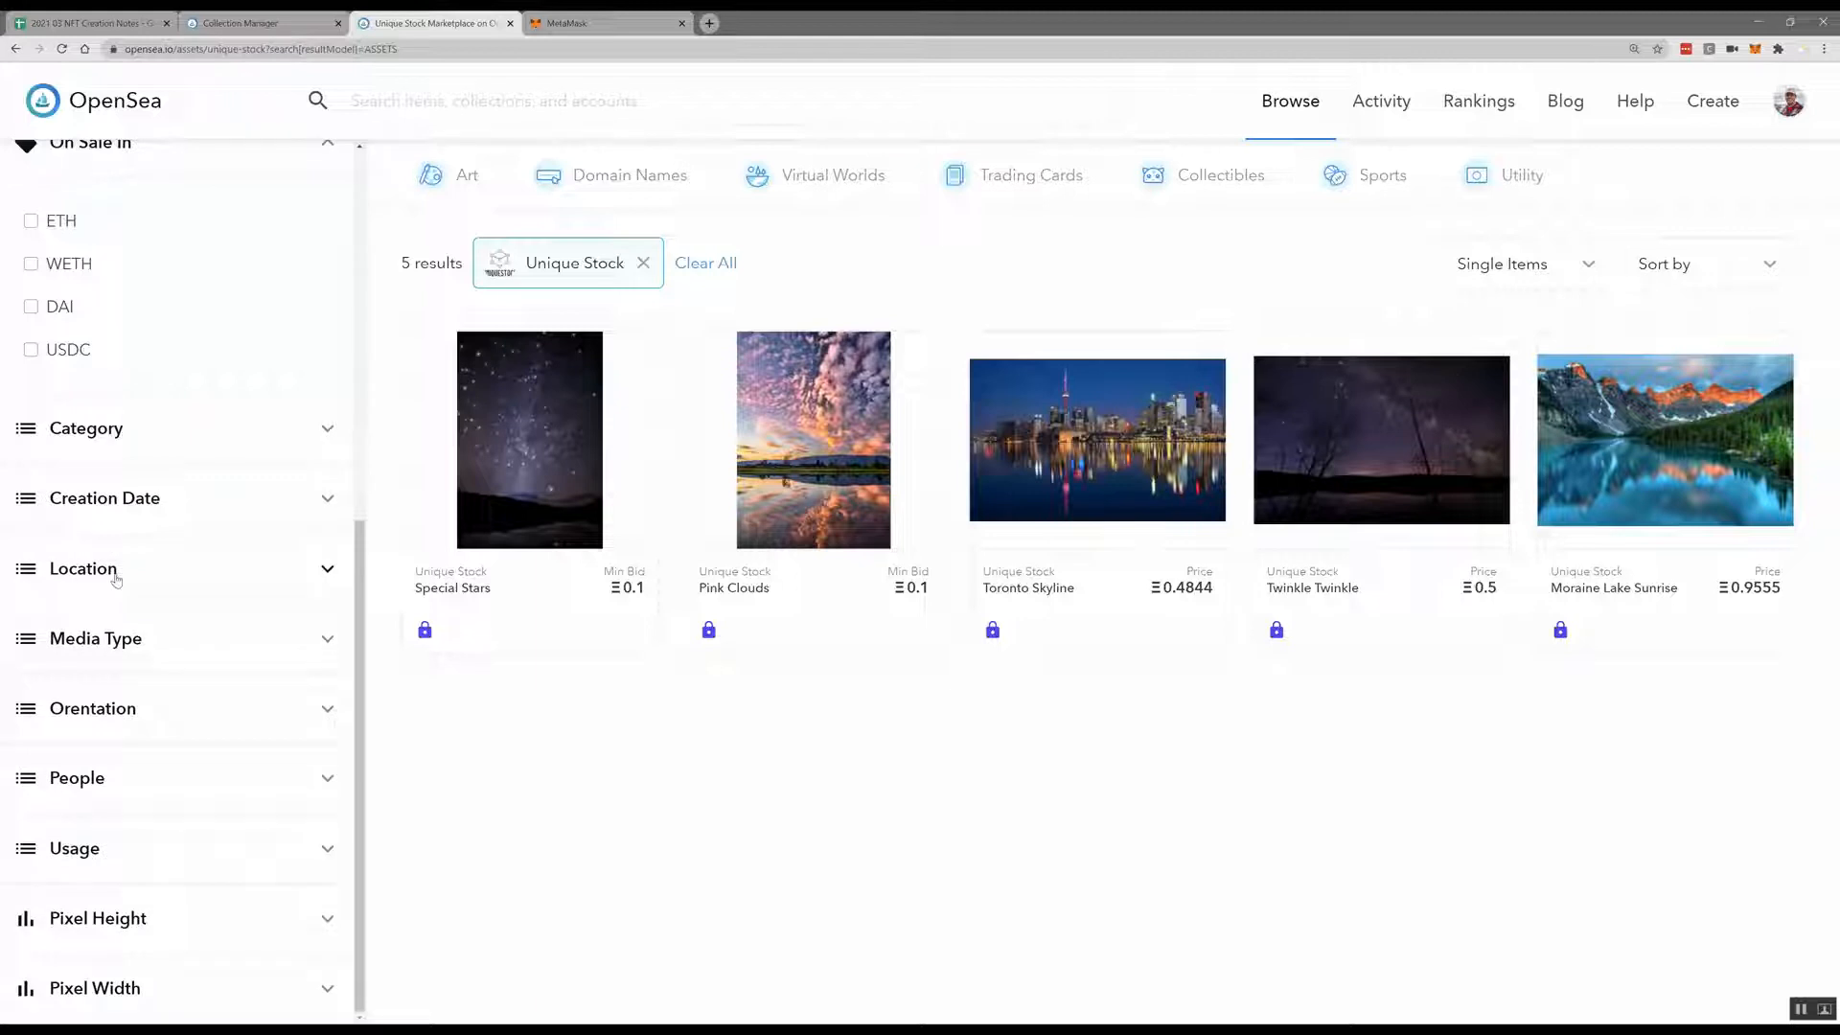
# Examine the options offered by the Media Type and Orentation filters
pyautogui.click(119, 640)
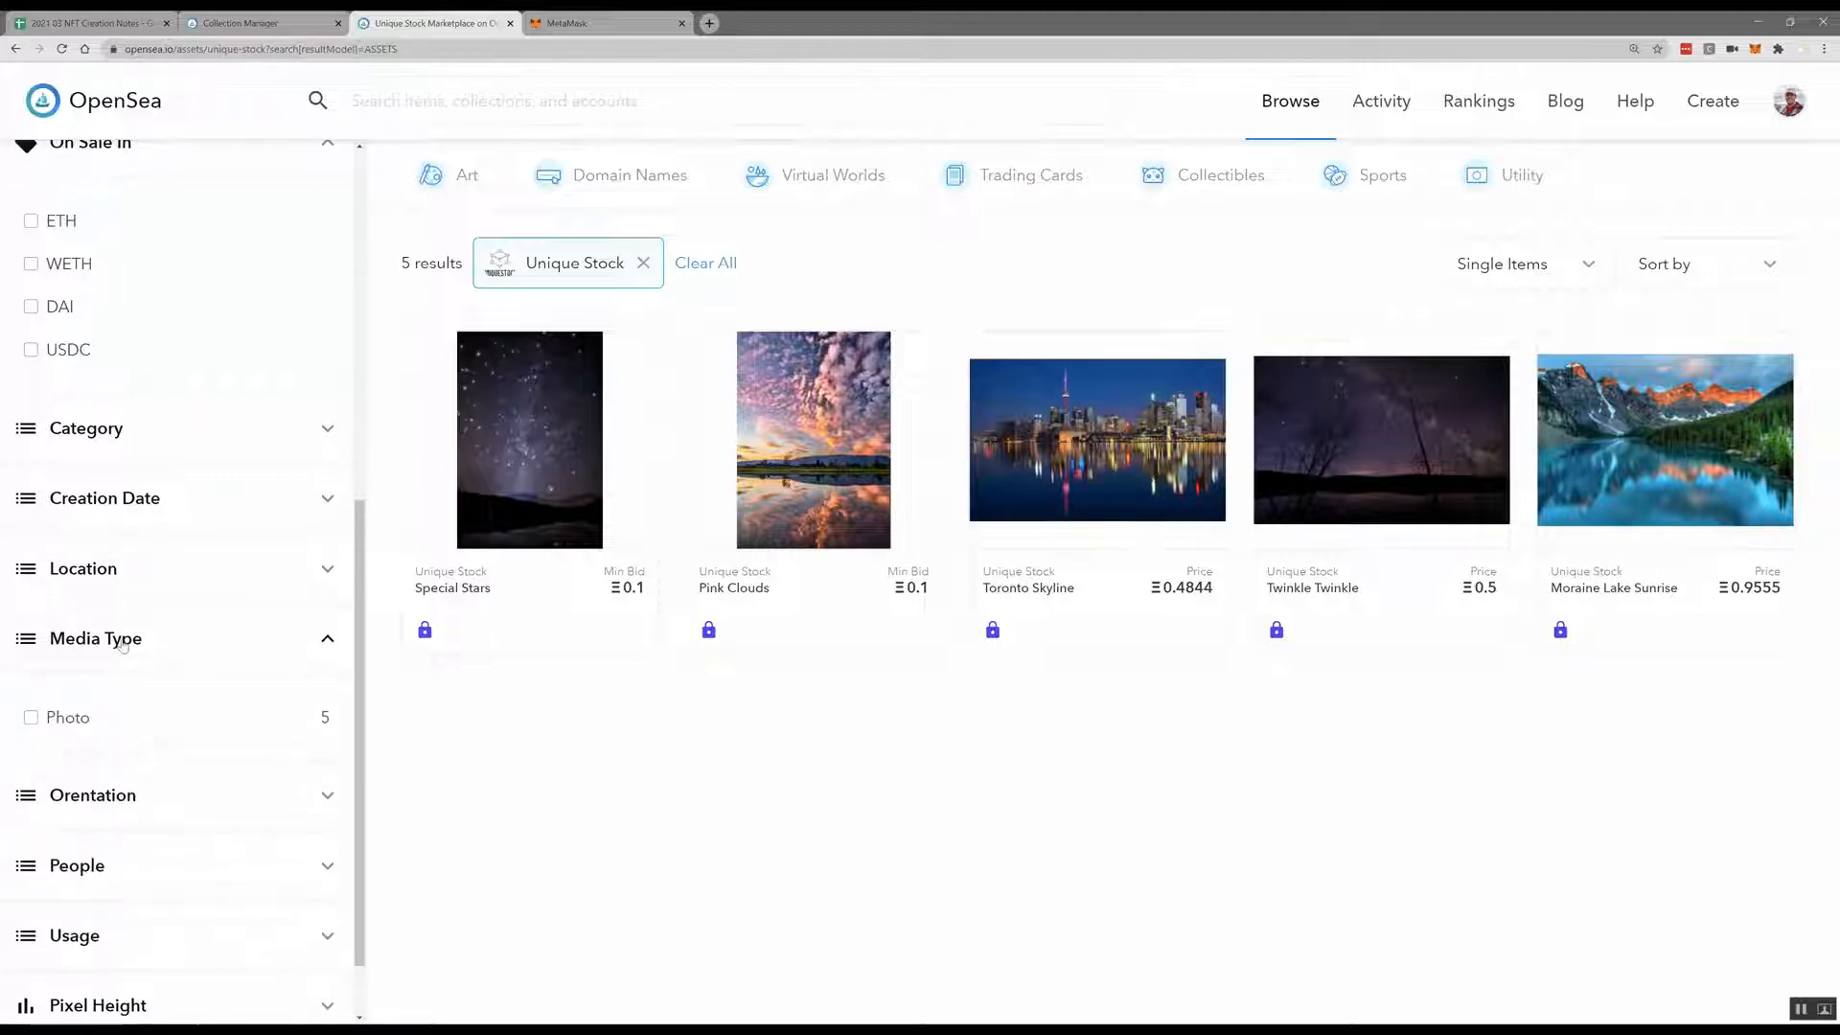
pyautogui.click(113, 639)
pyautogui.click(108, 721)
pyautogui.click(108, 721)
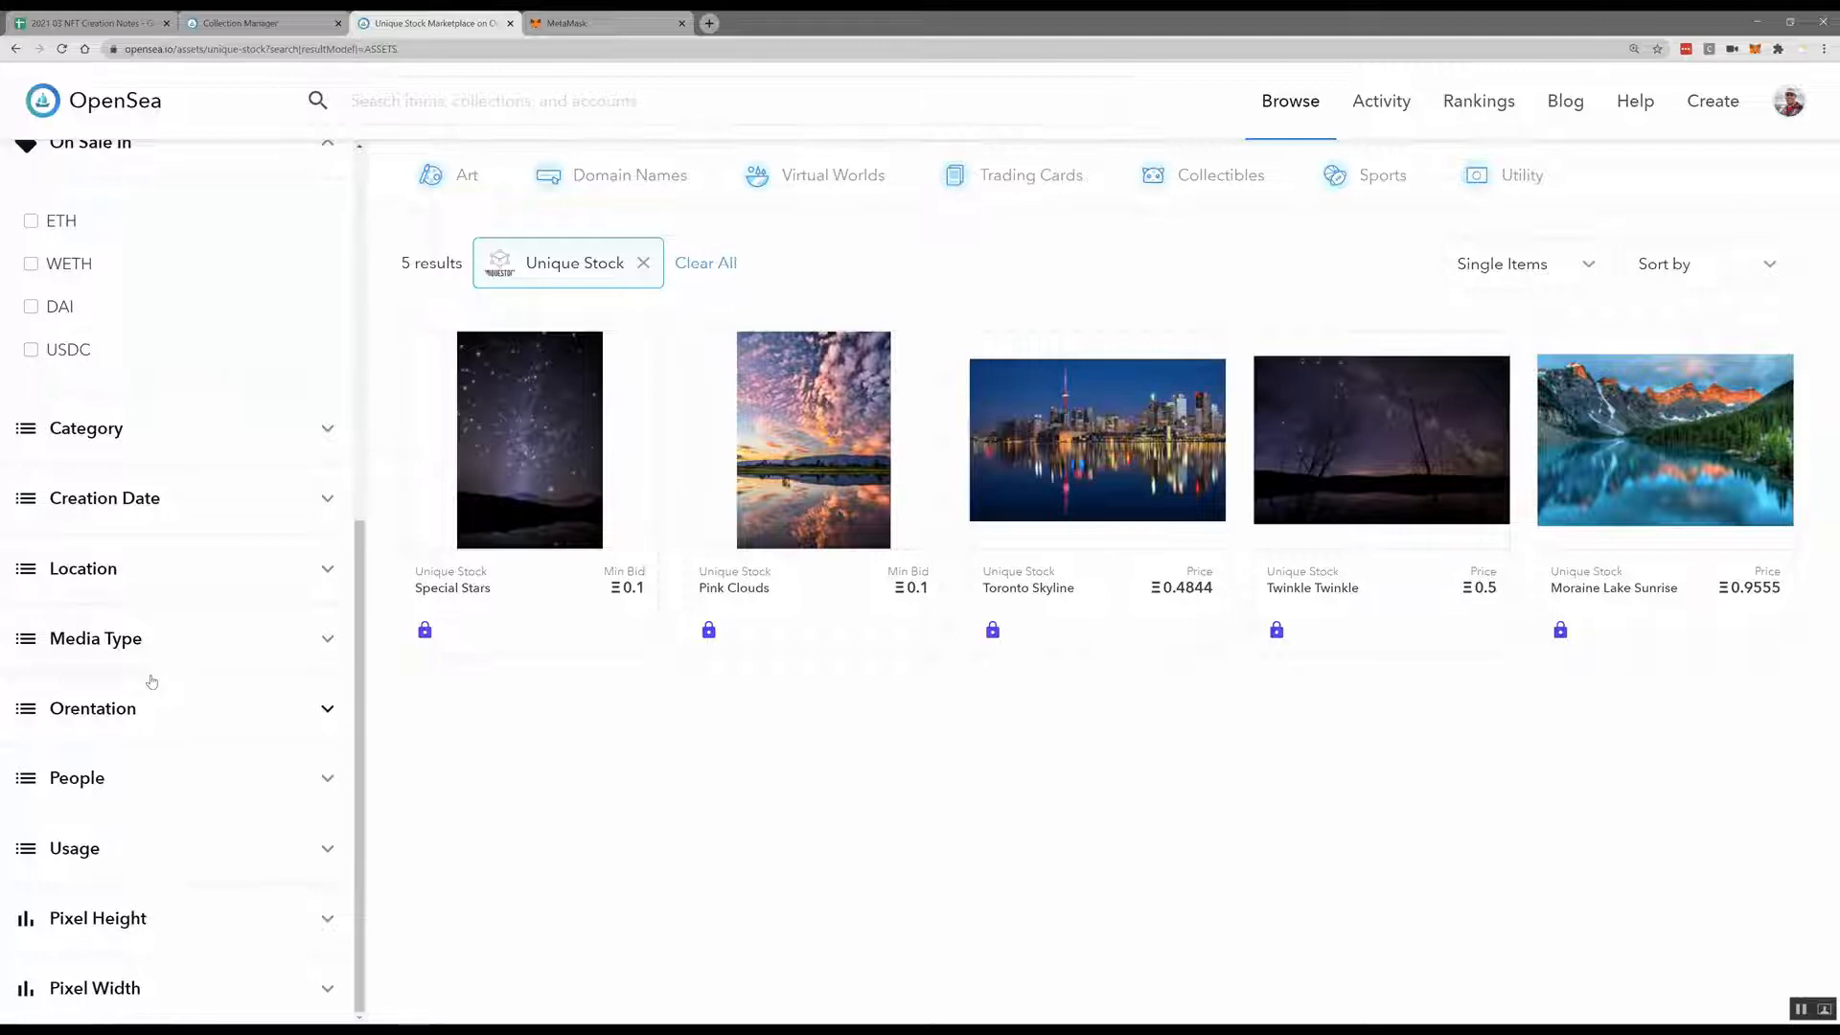
# Filter the collection to Vertical items under Orentation, and clear that filter again
pyautogui.click(111, 725)
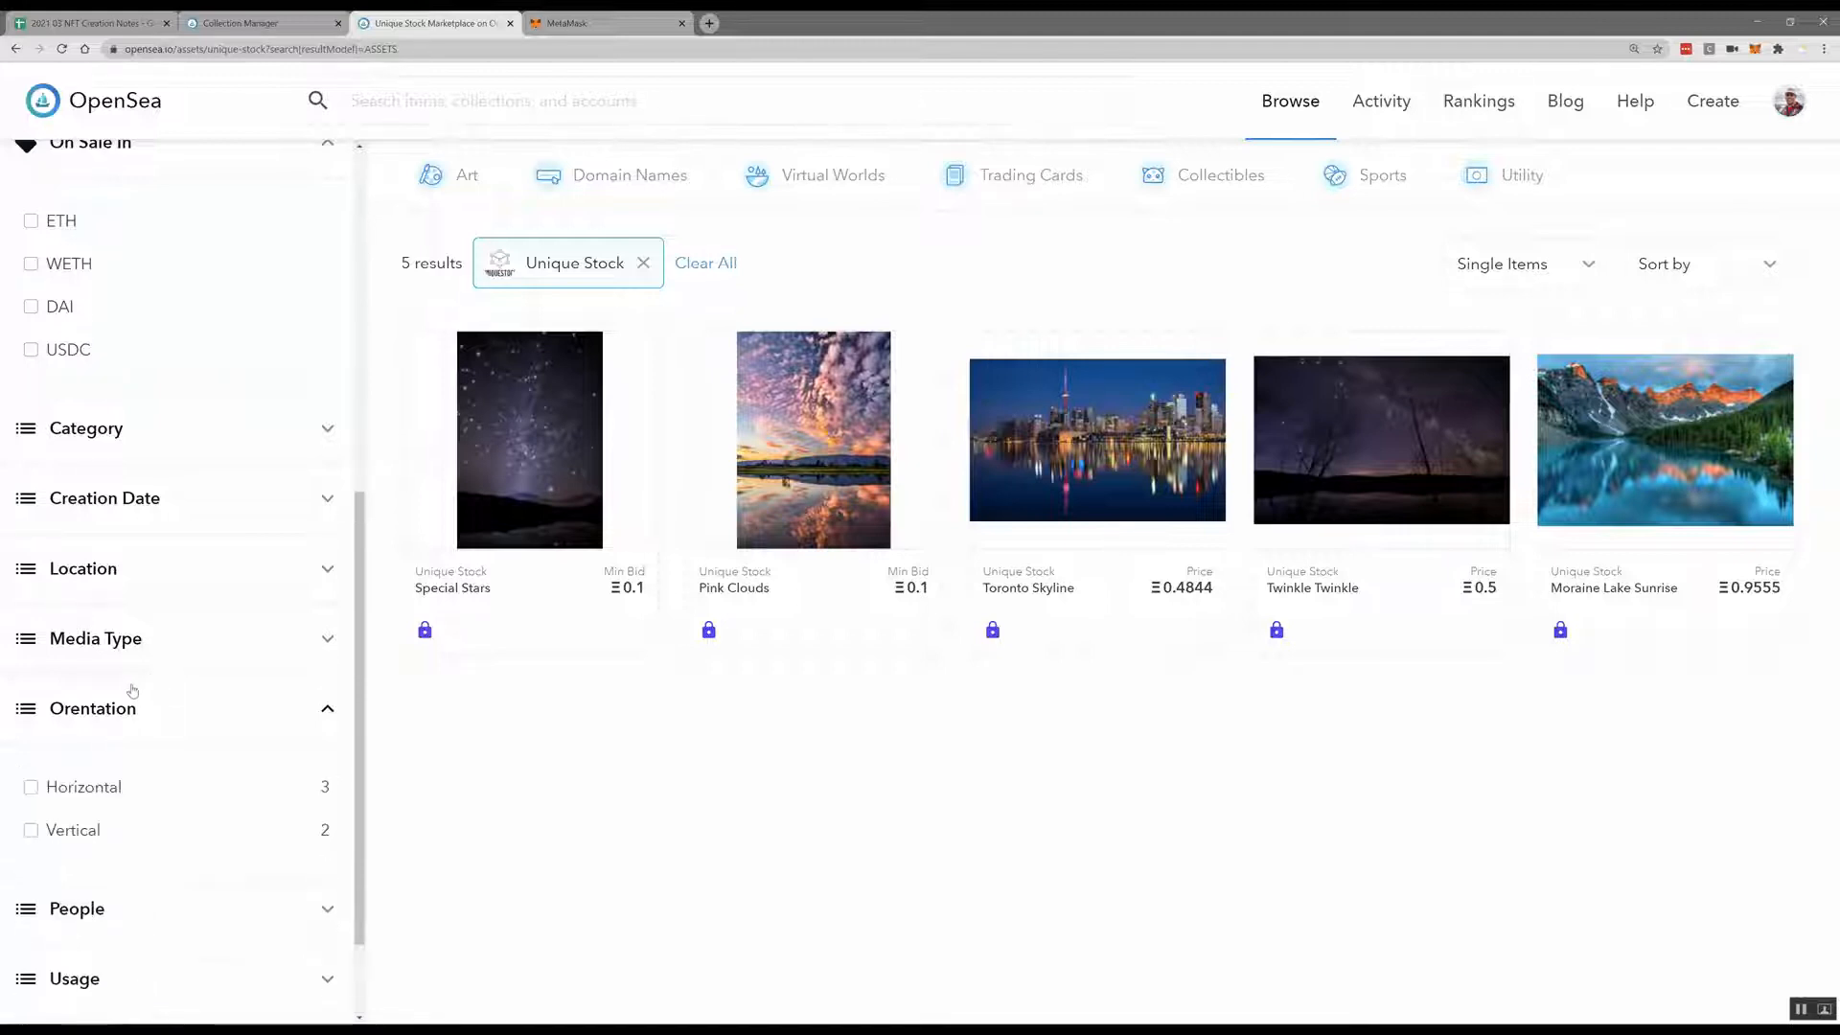
pyautogui.click(31, 831)
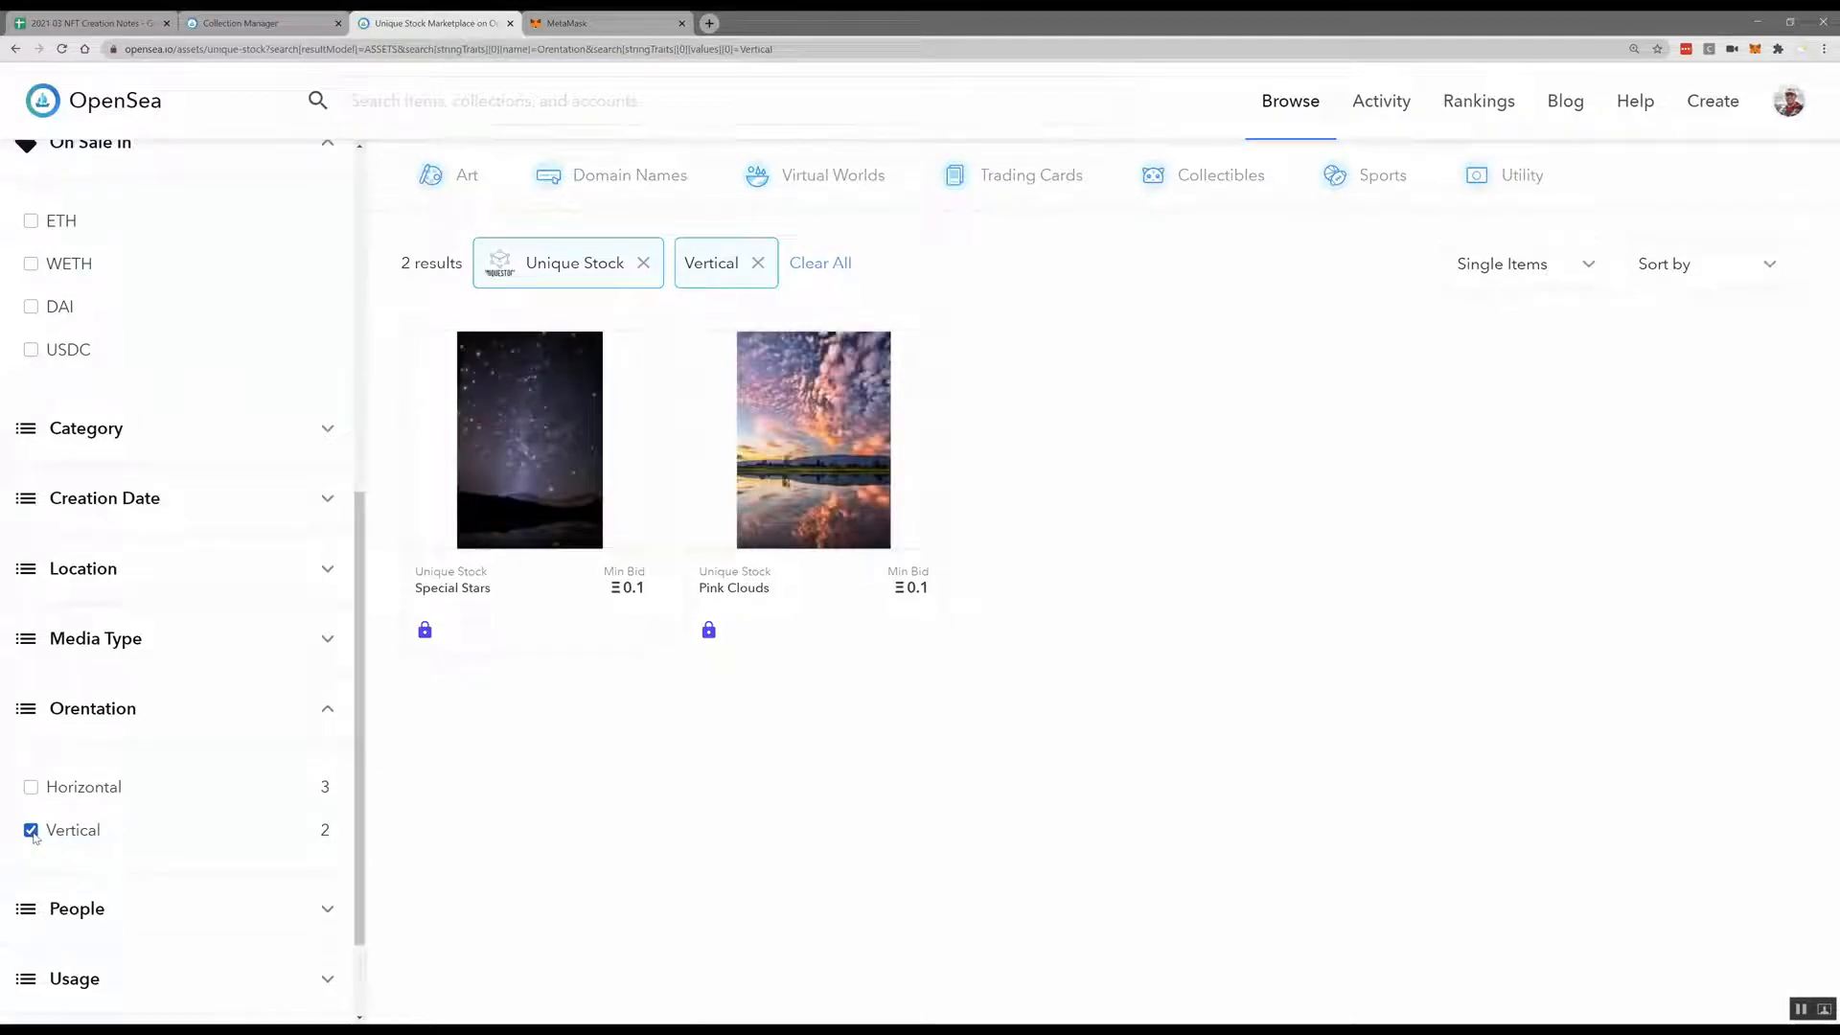
pyautogui.click(31, 831)
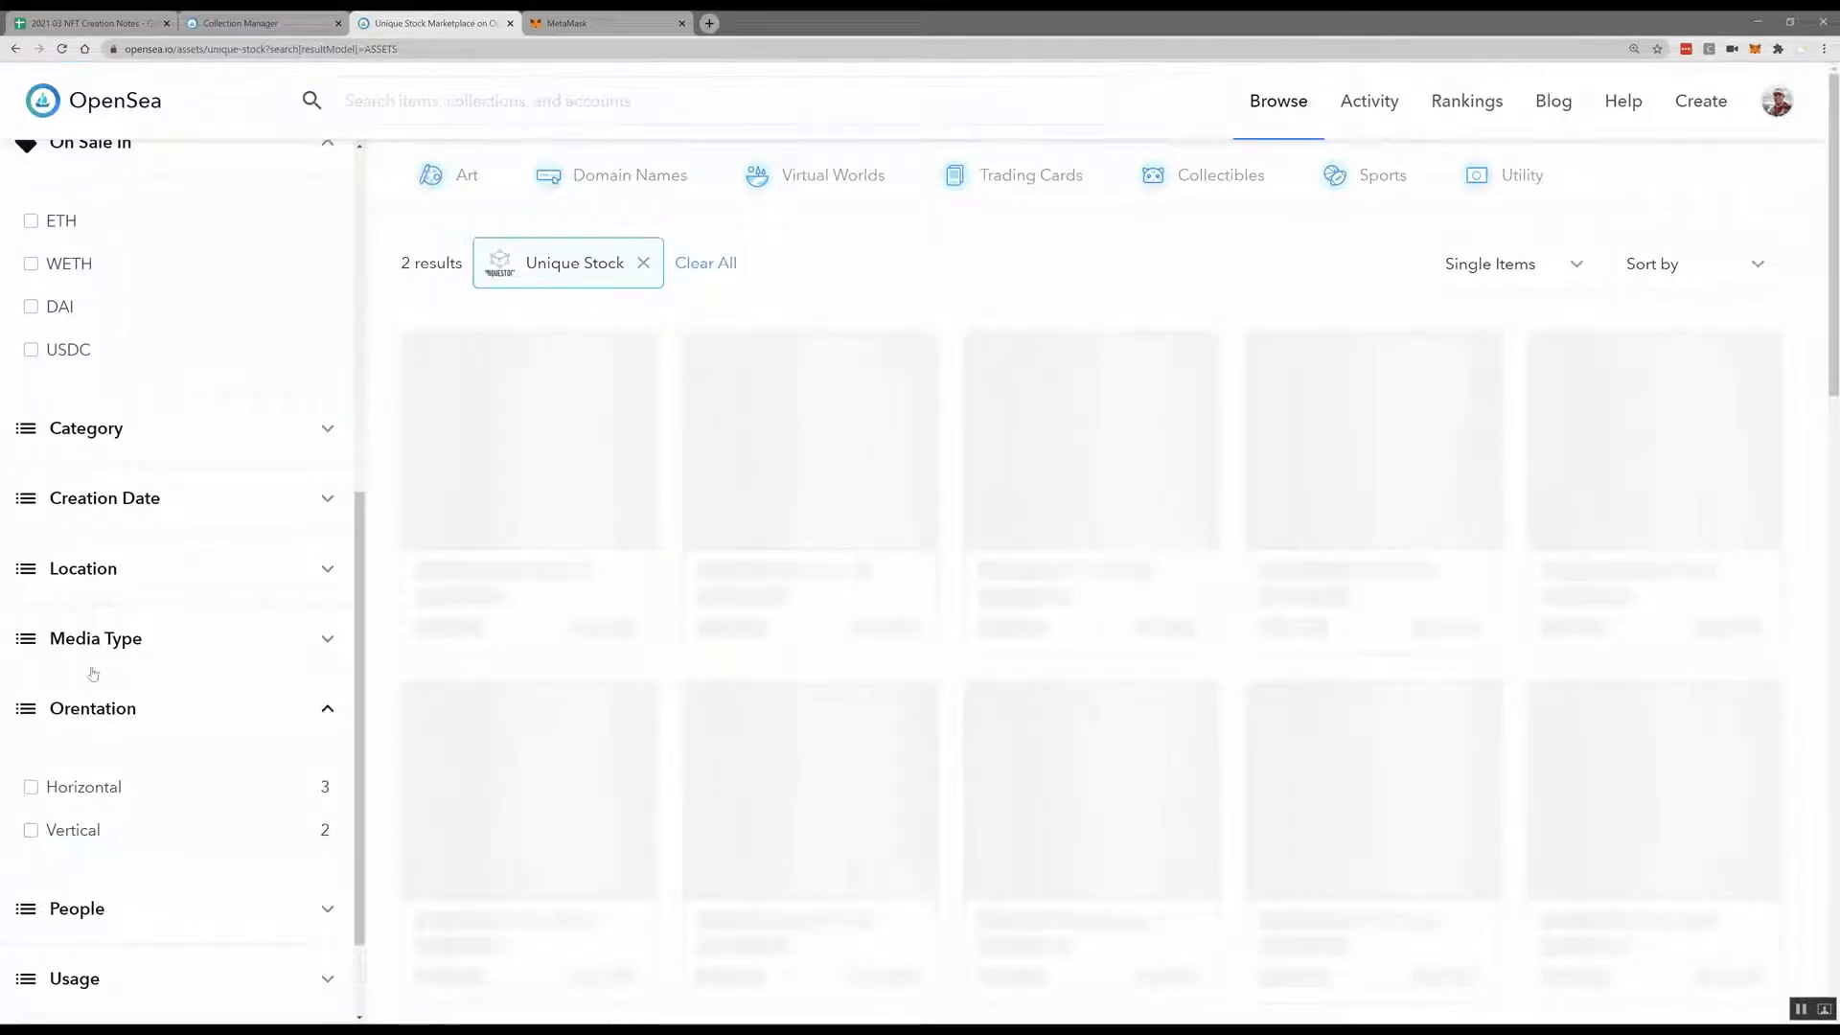
# Show the Media Type options and filter the collection by the Landscape category
pyautogui.click(99, 637)
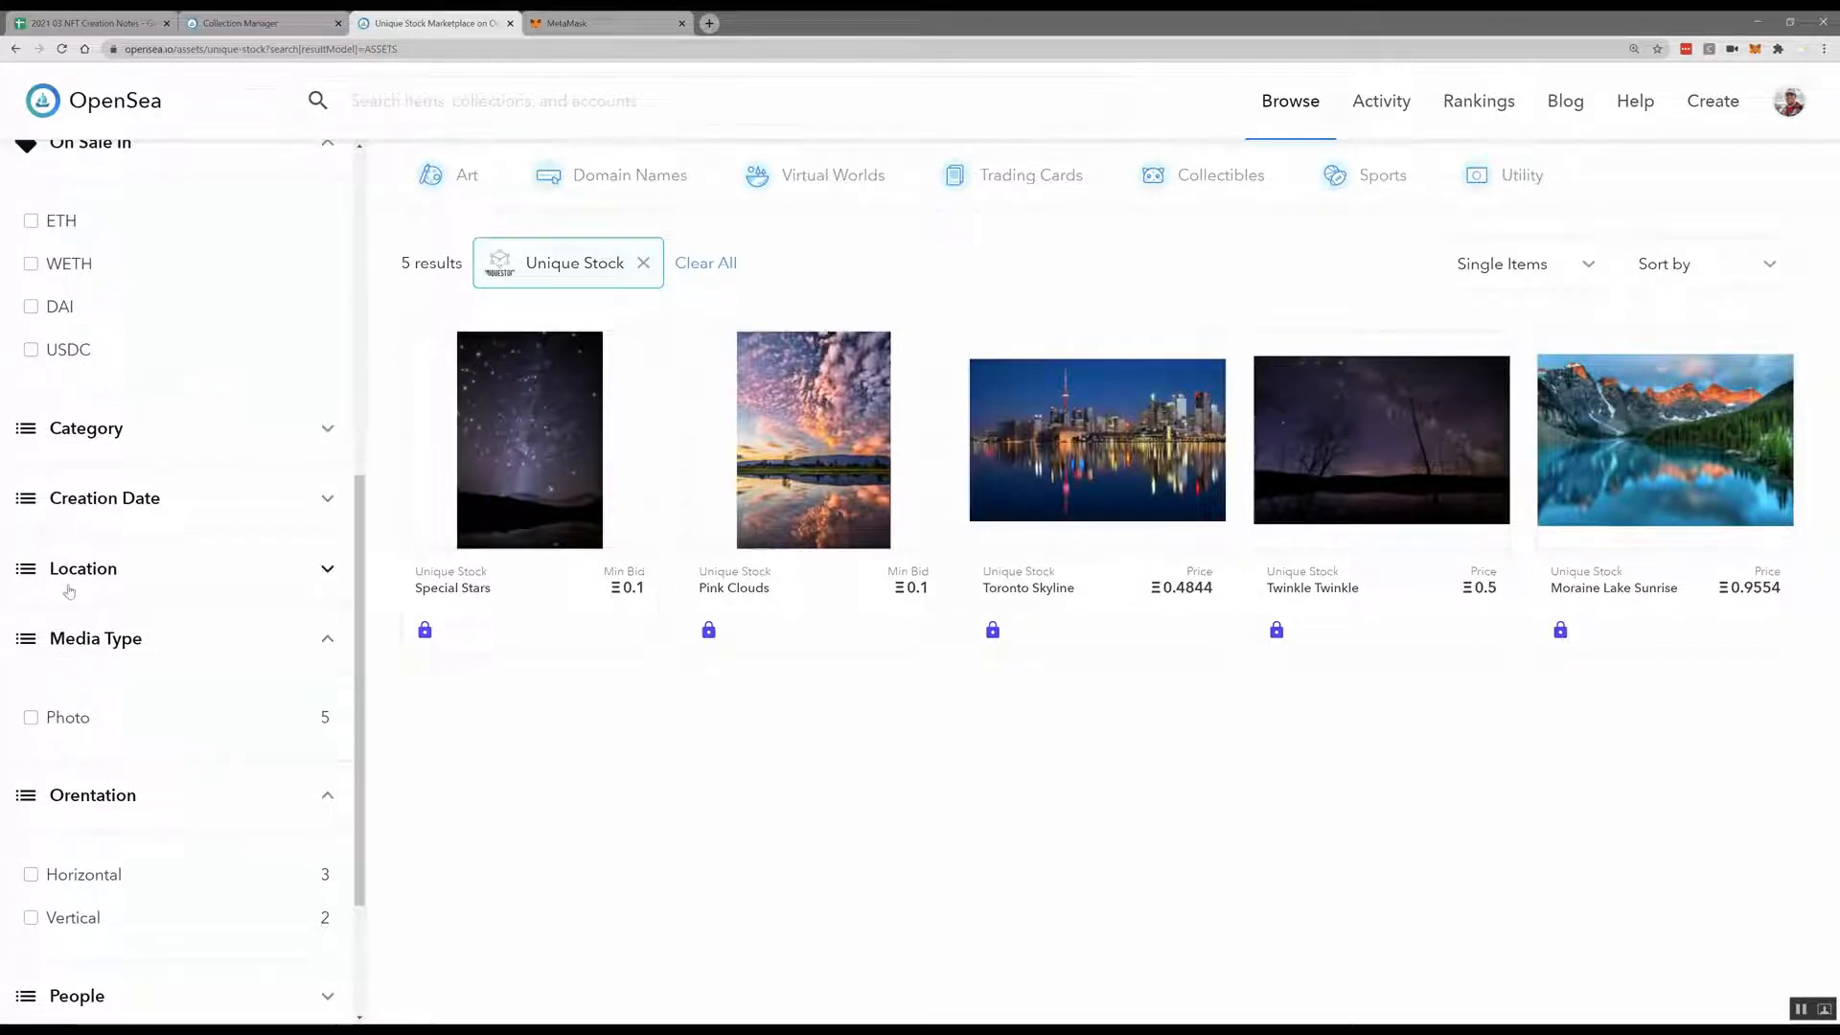
pyautogui.click(86, 437)
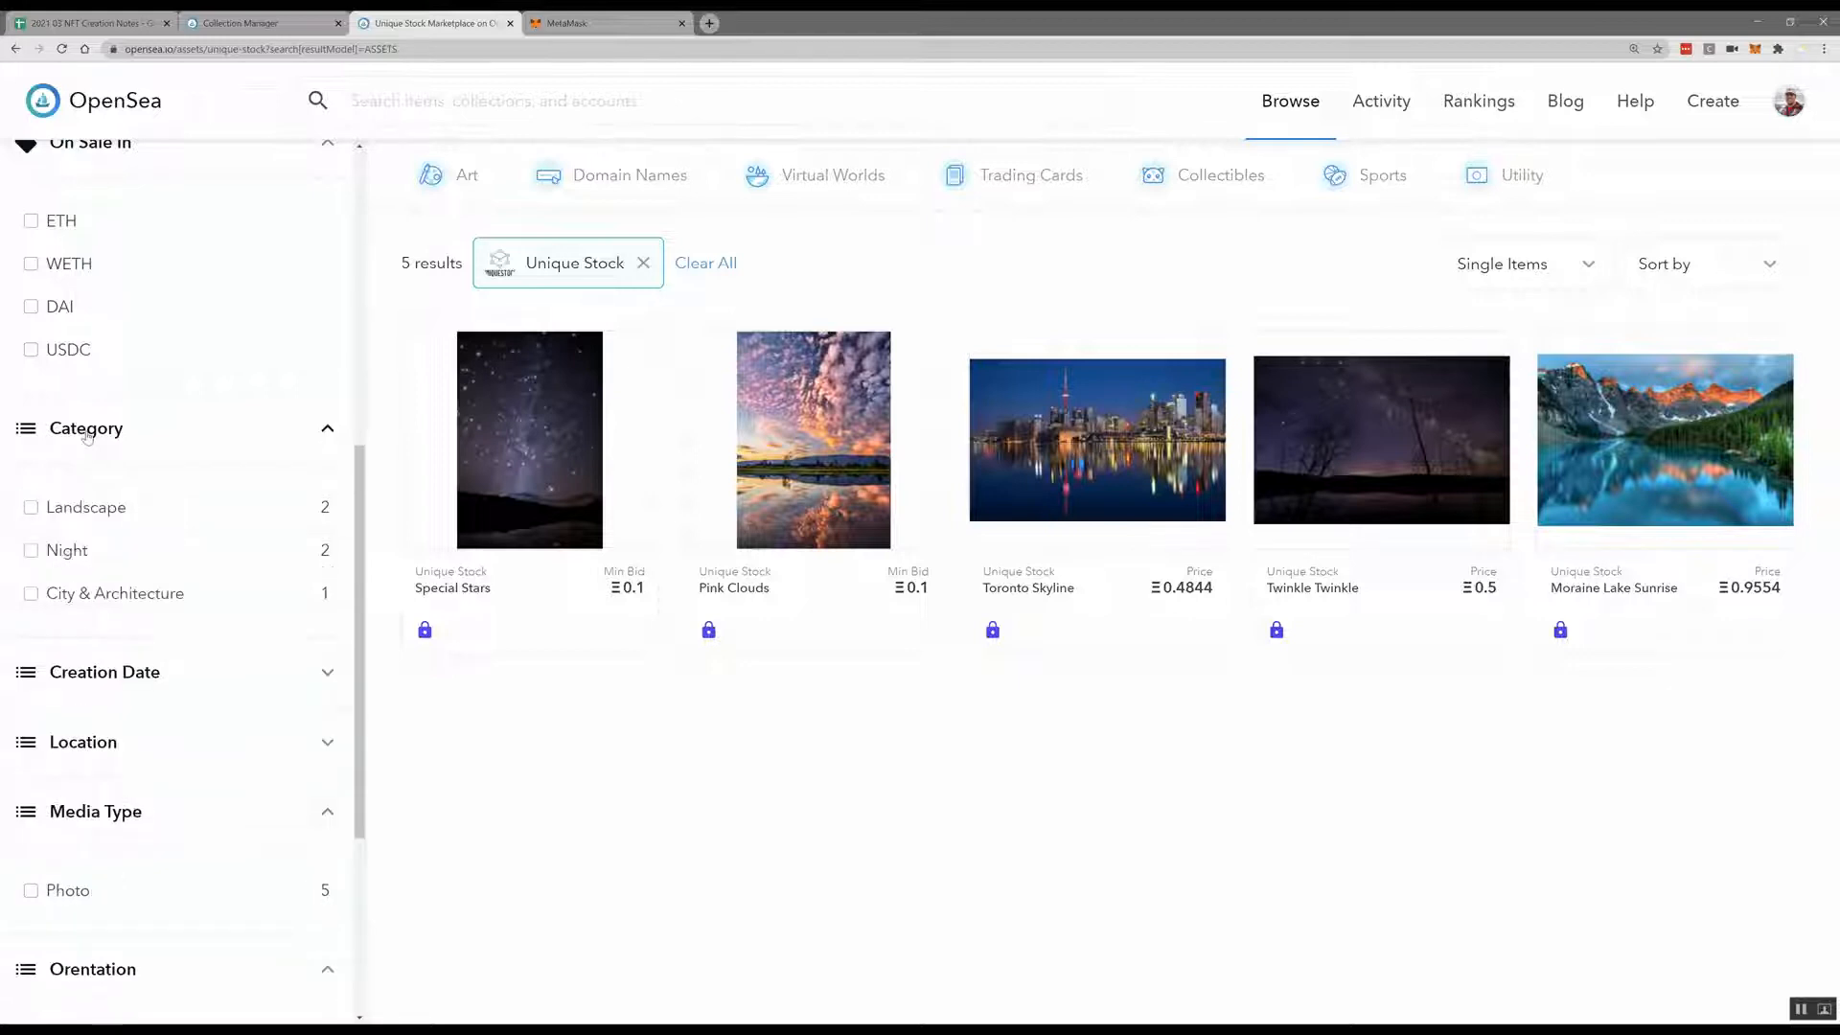
pyautogui.click(32, 509)
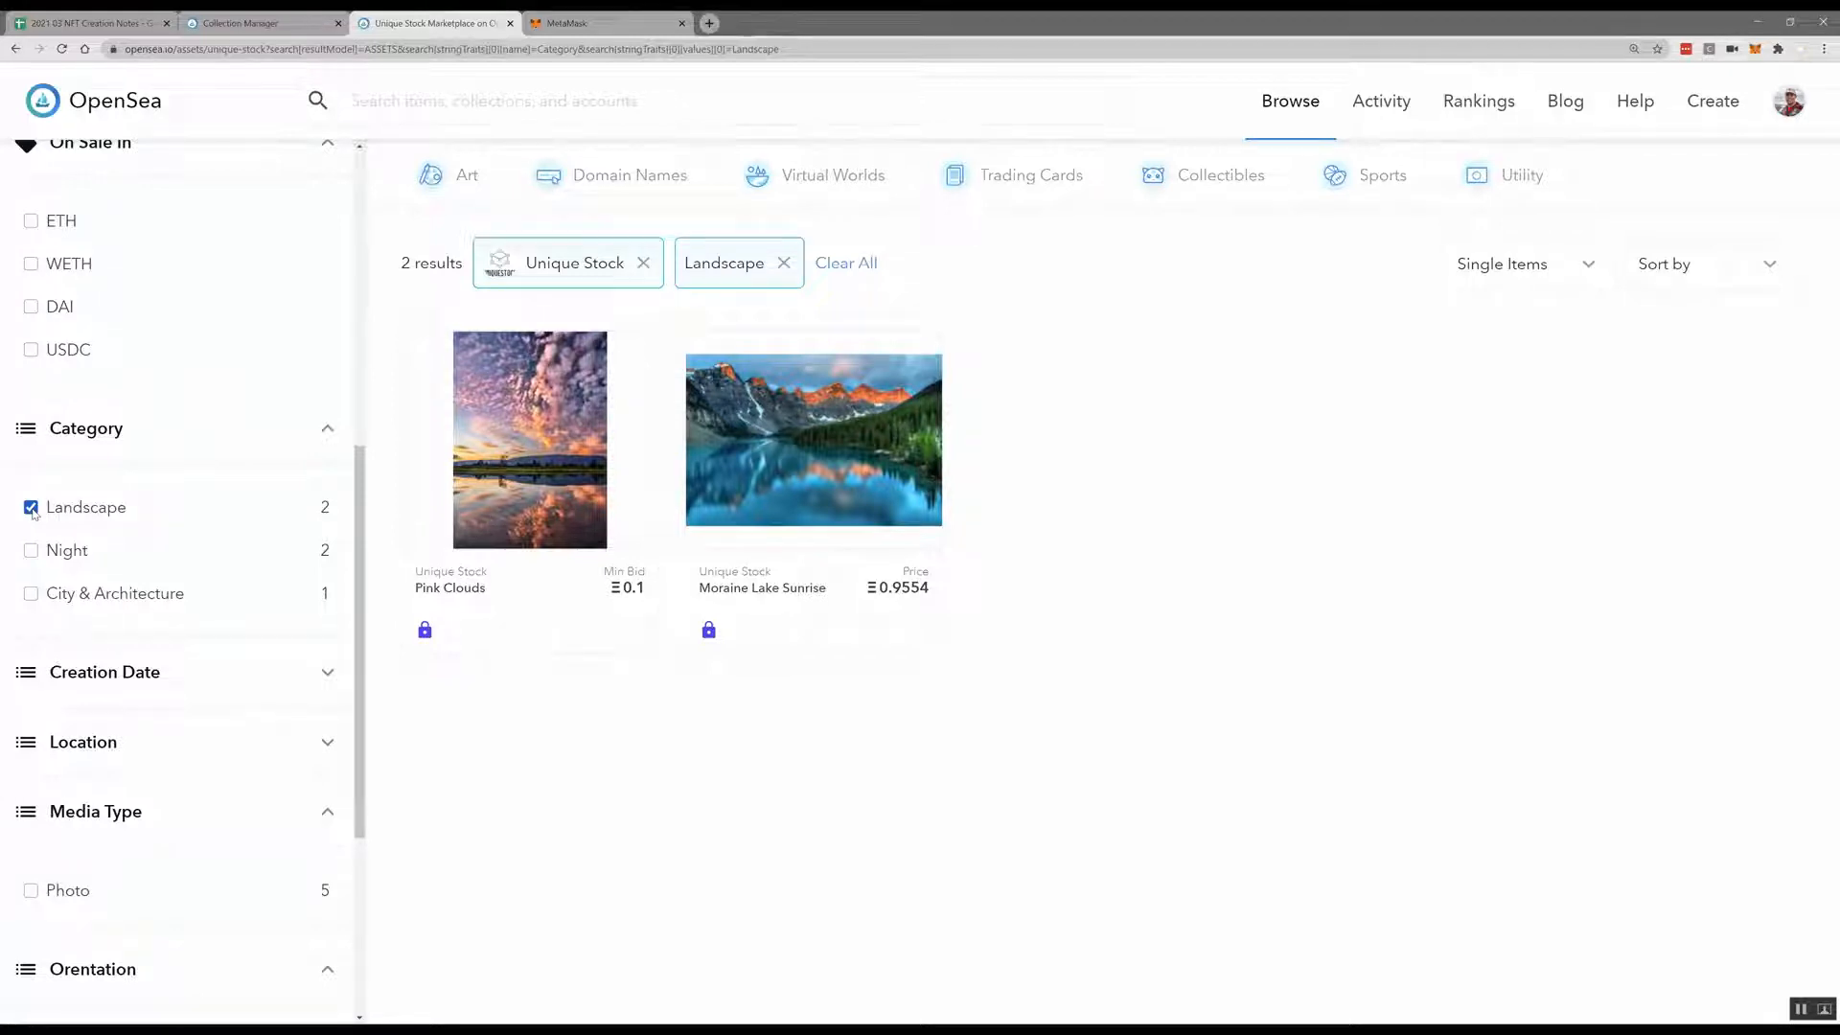
# Review the Moonshadow row's attributes up to Location in the NFT Creation Notes spreadsheet and return to the new item form
pyautogui.hotkey('ctrl', 'shift', 'Tab')
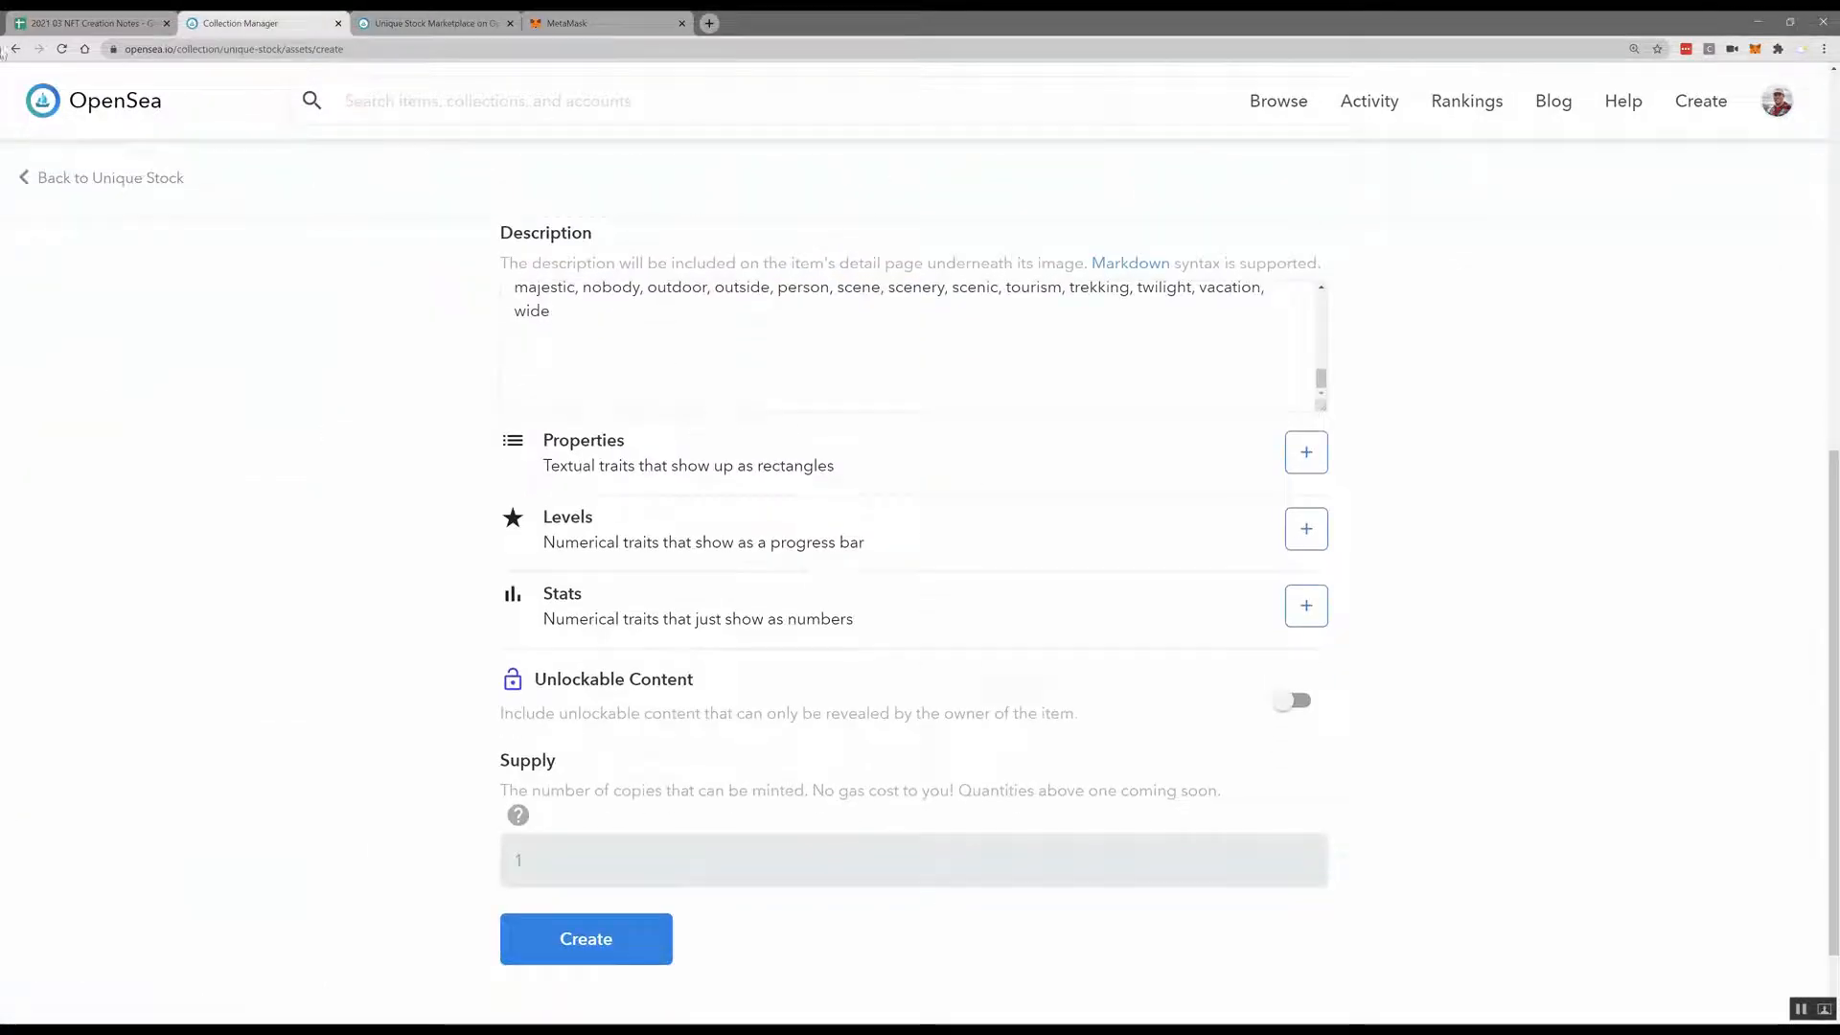
pyautogui.click(58, 23)
pyautogui.click(448, 236)
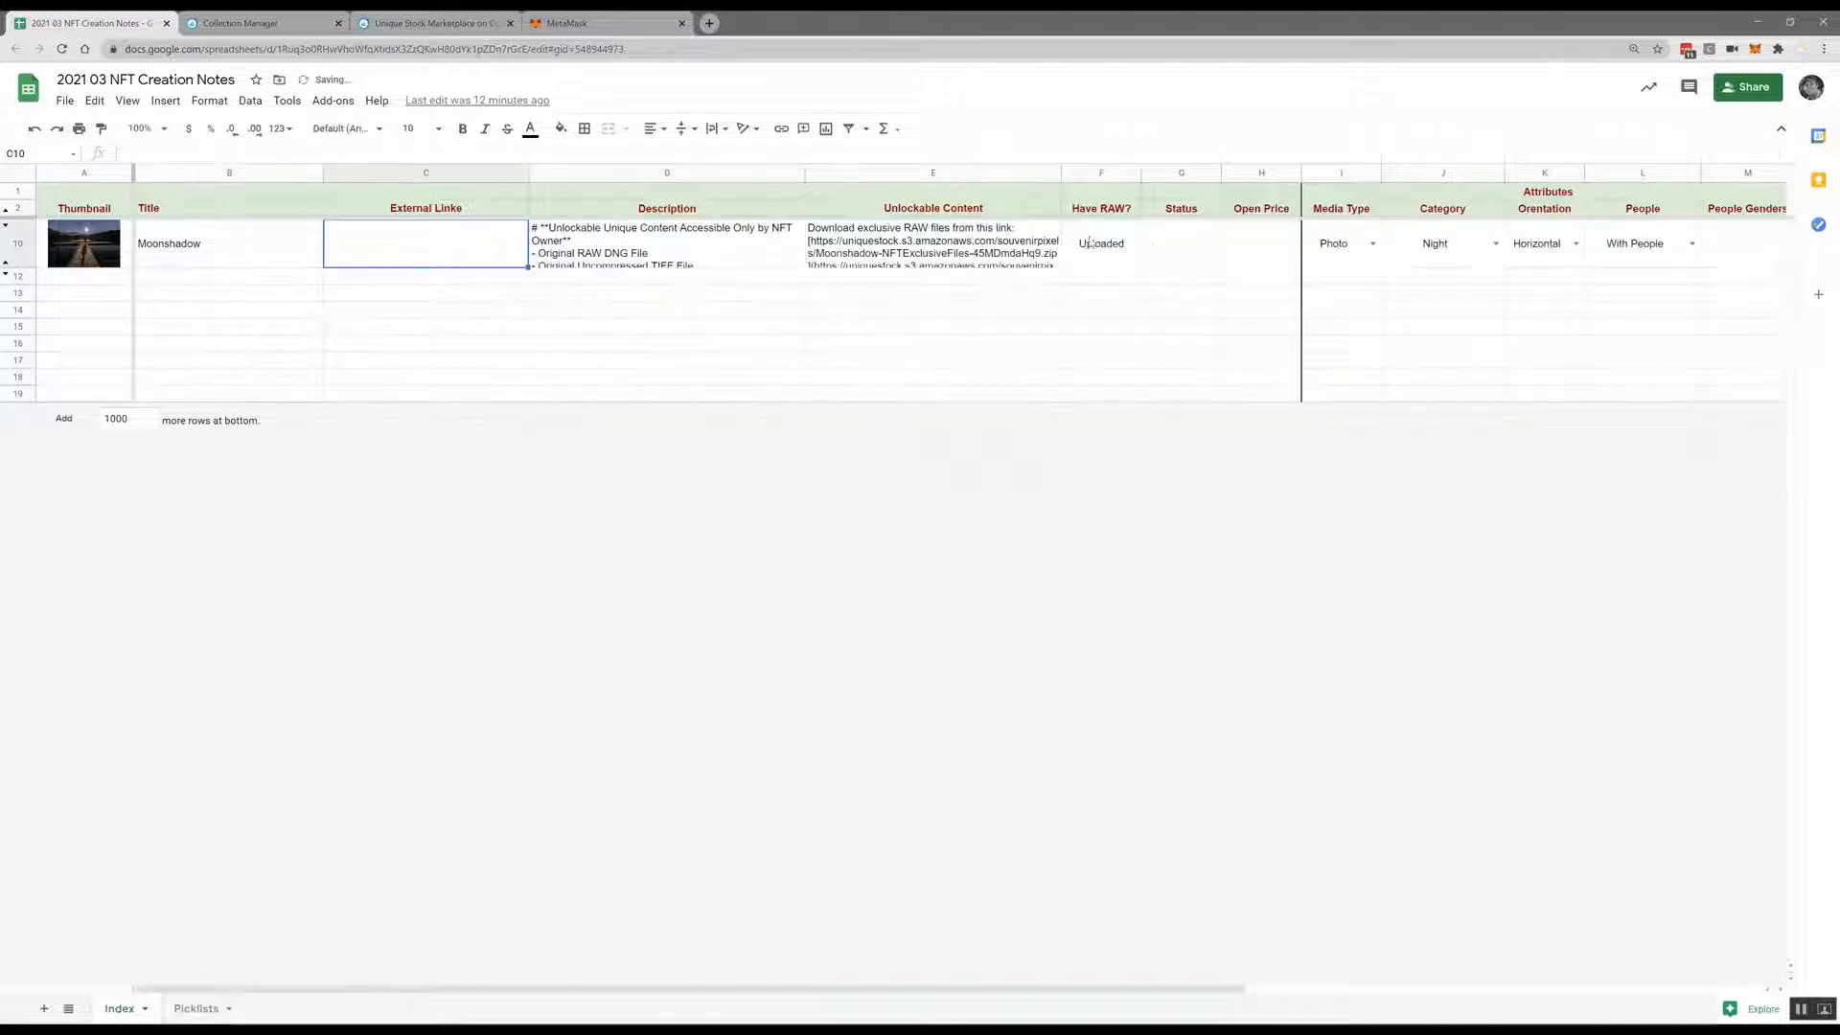
pyautogui.click(1175, 264)
pyautogui.press('Right')
pyautogui.press('Right')
pyautogui.press('Right')
pyautogui.press('Right')
pyautogui.press('Right')
pyautogui.press('Right')
pyautogui.press('Right')
pyautogui.press('Right')
pyautogui.press('Right')
pyautogui.press('Right')
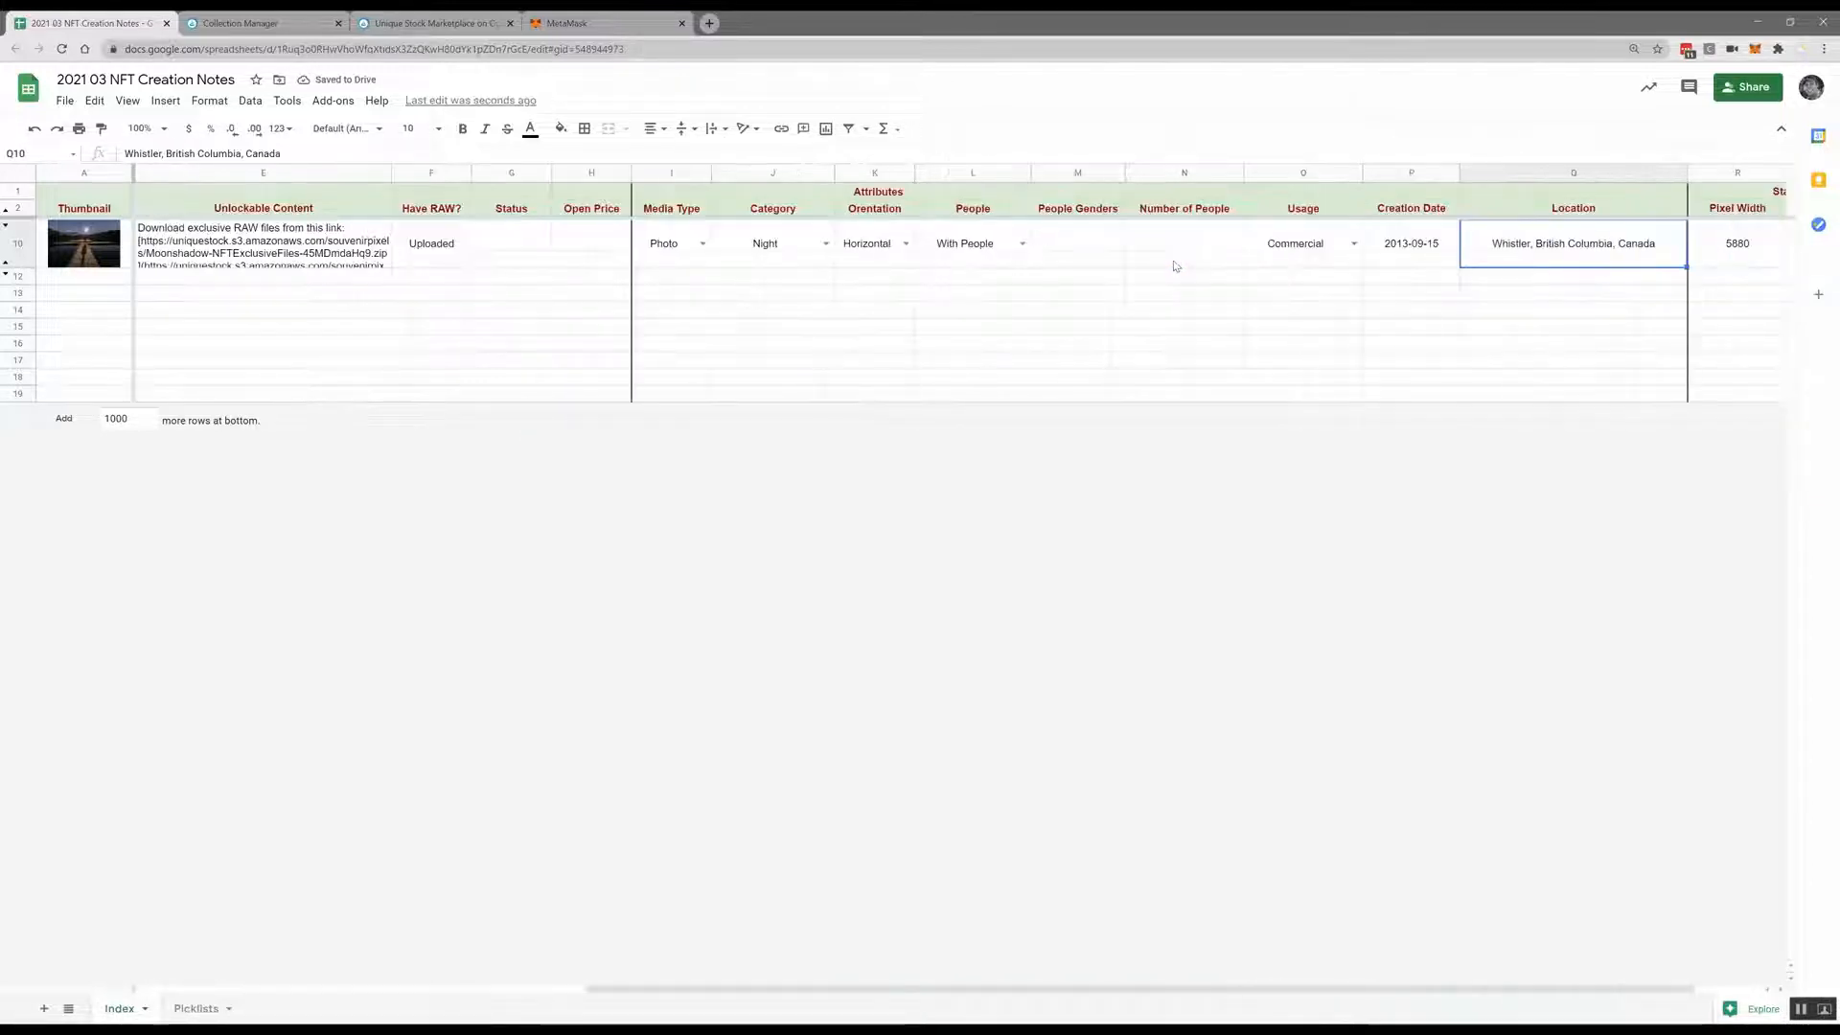
pyautogui.hotkey('ctrl', 'Tab')
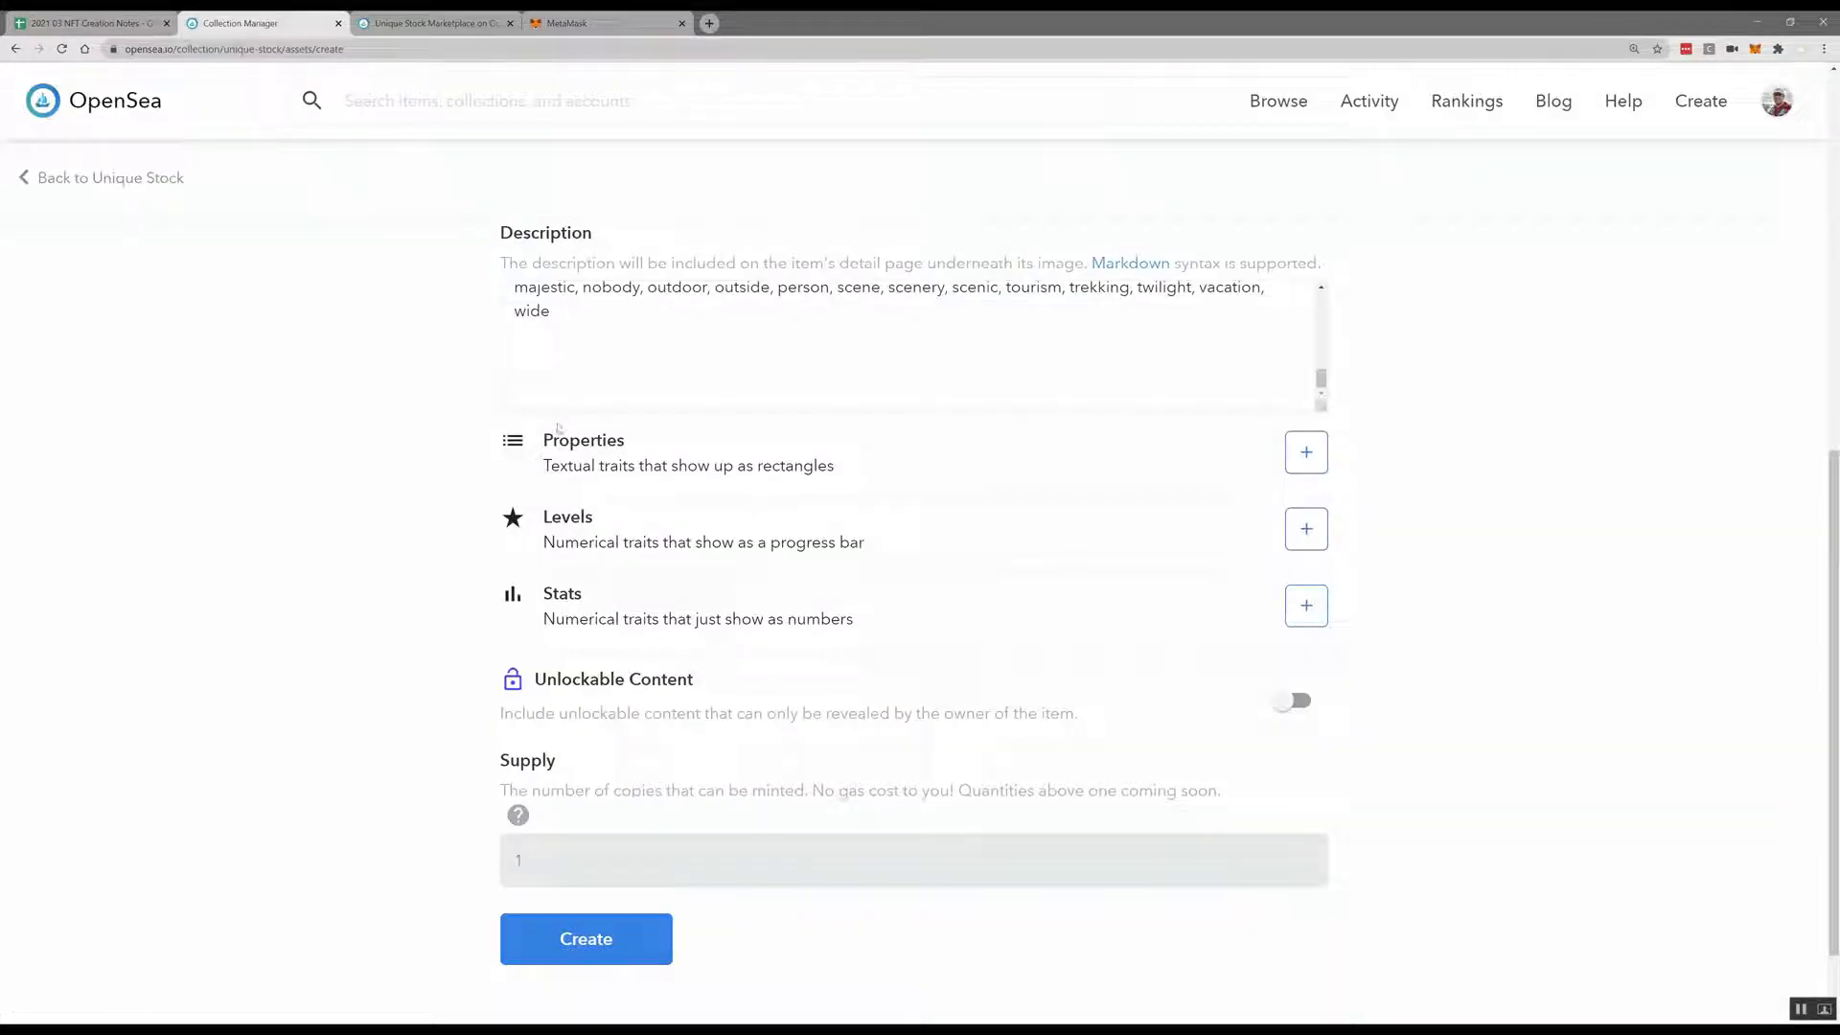
# Open the Pink Clouds item in the Unique Stock collection and examine its properties and stats
pyautogui.click(417, 17)
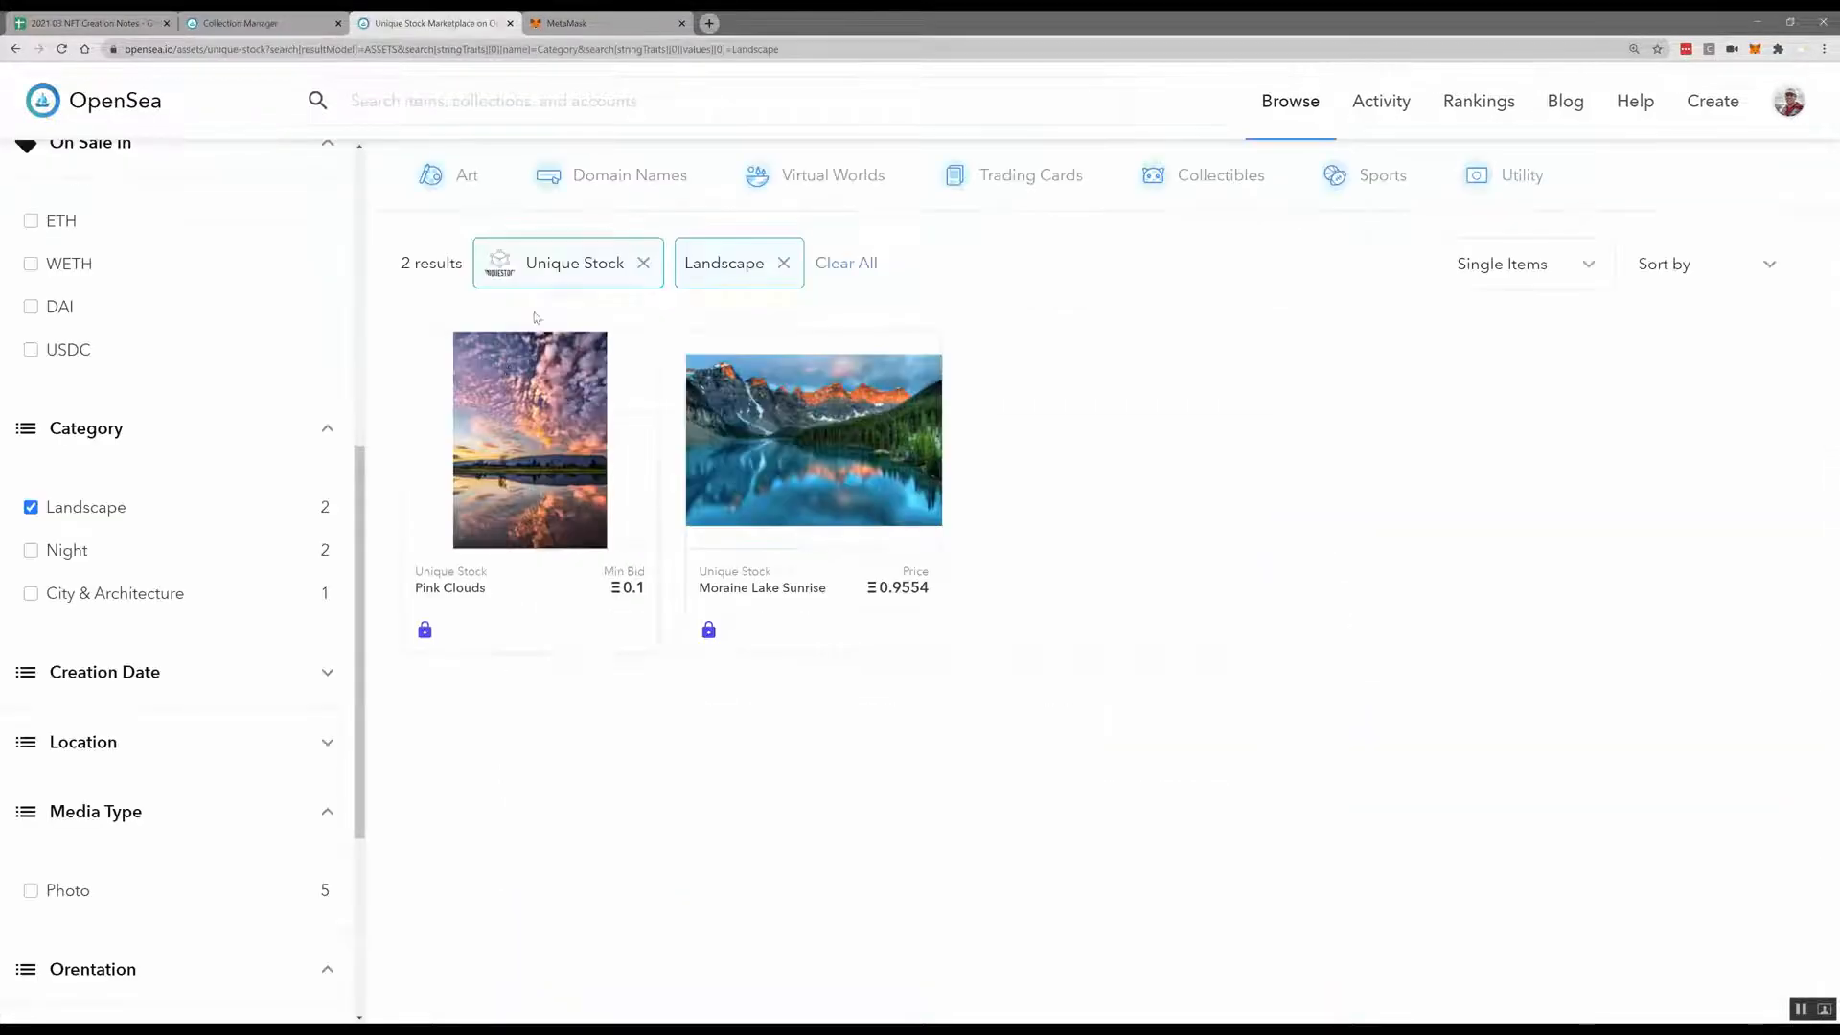
pyautogui.click(556, 422)
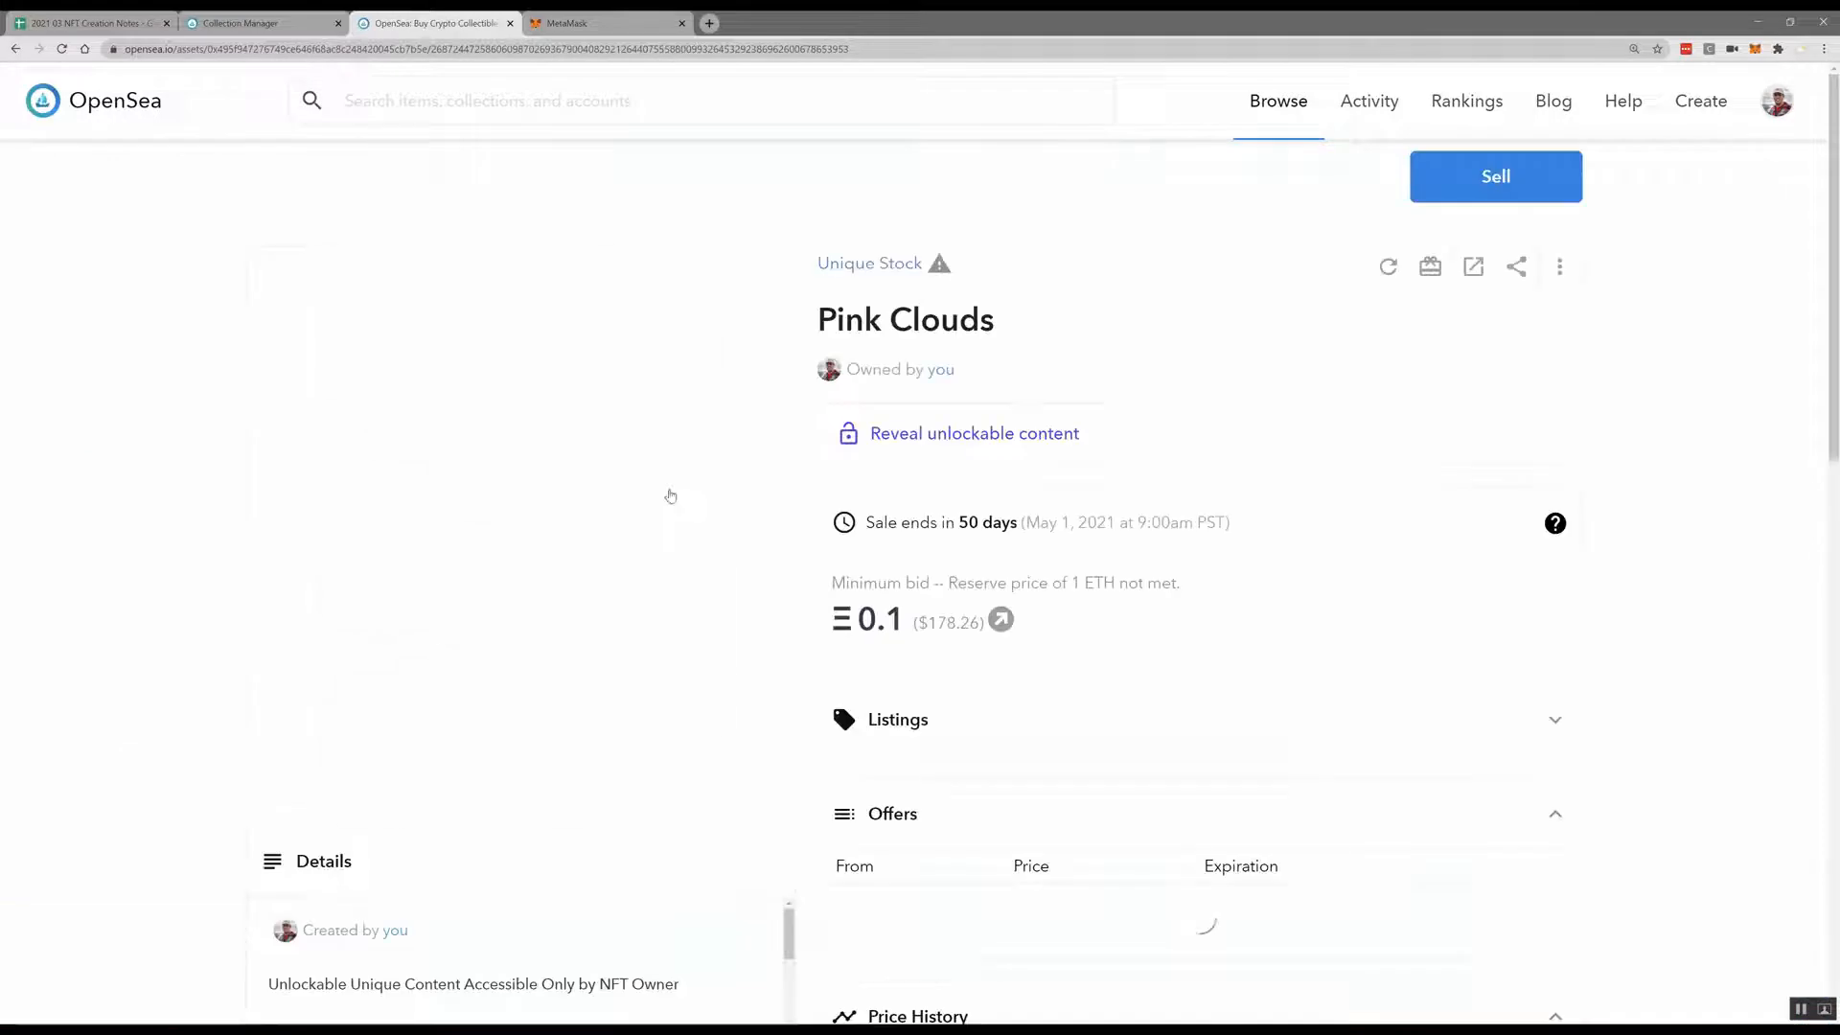
pyautogui.scroll(-6, 685, 513)
pyautogui.click(407, 573)
pyautogui.scroll(-2, 527, 566)
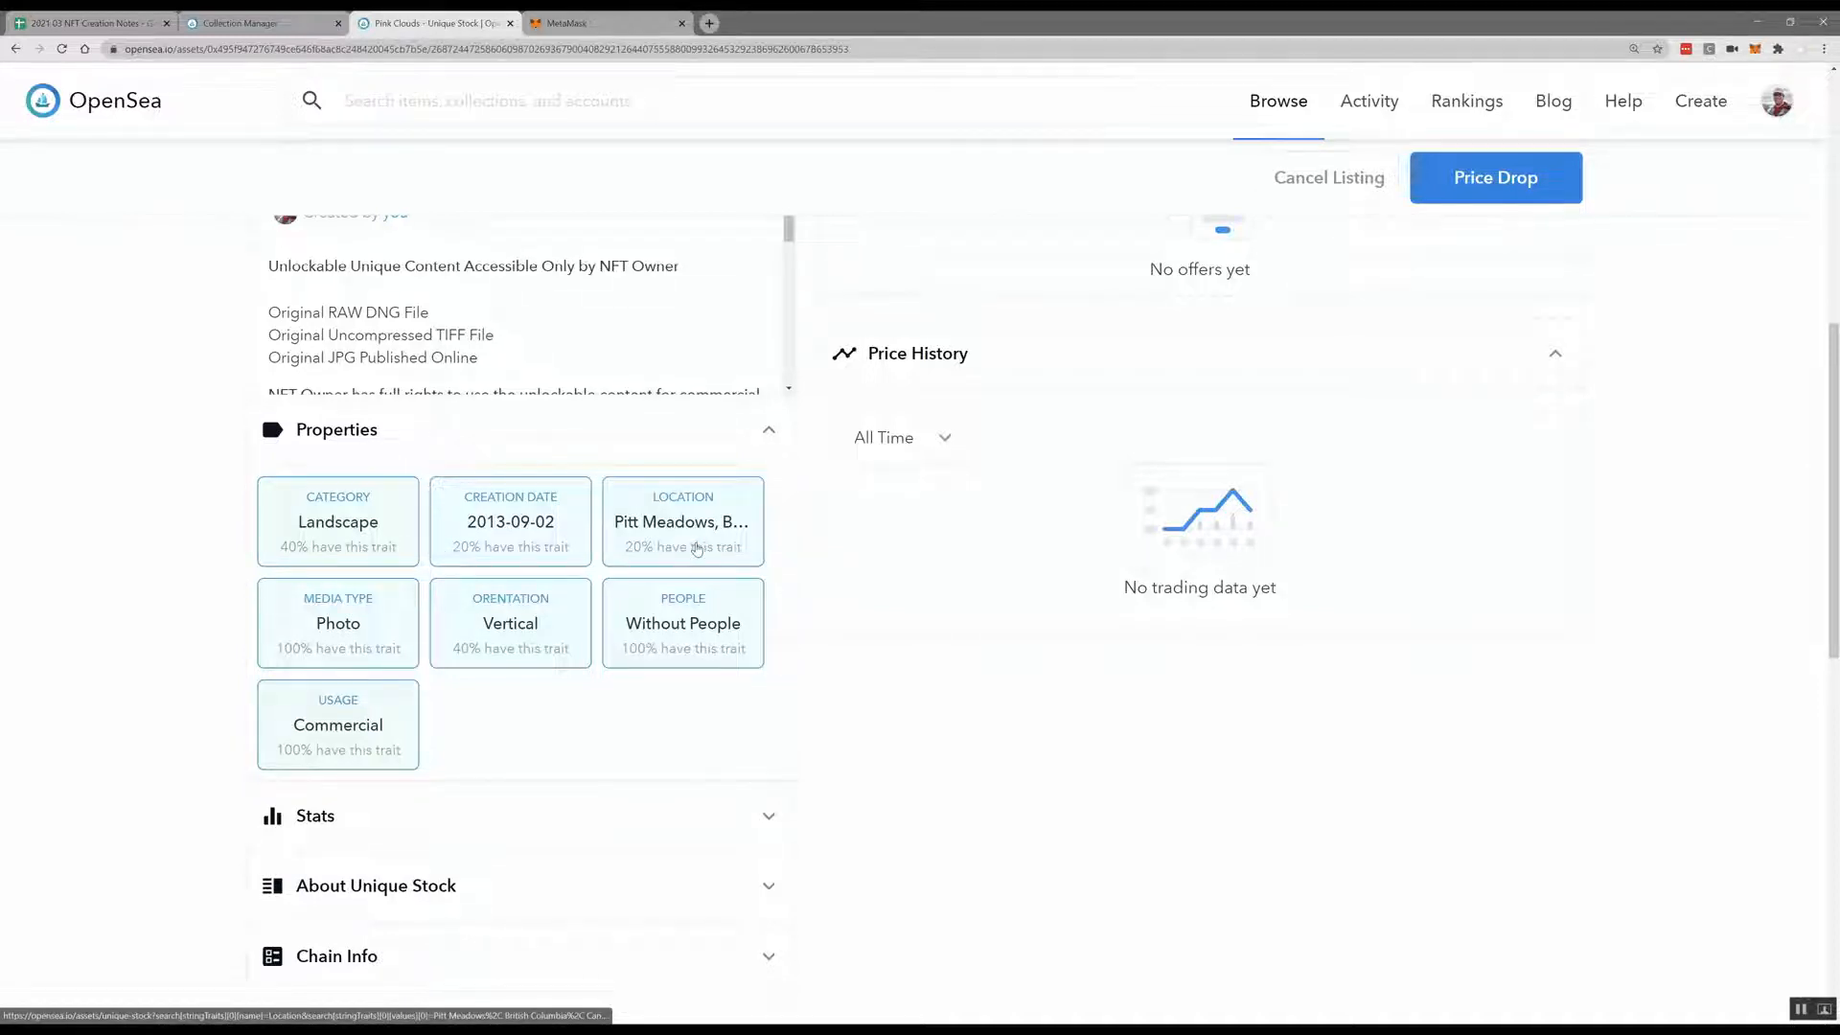
pyautogui.scroll(-2, 697, 549)
pyautogui.click(398, 678)
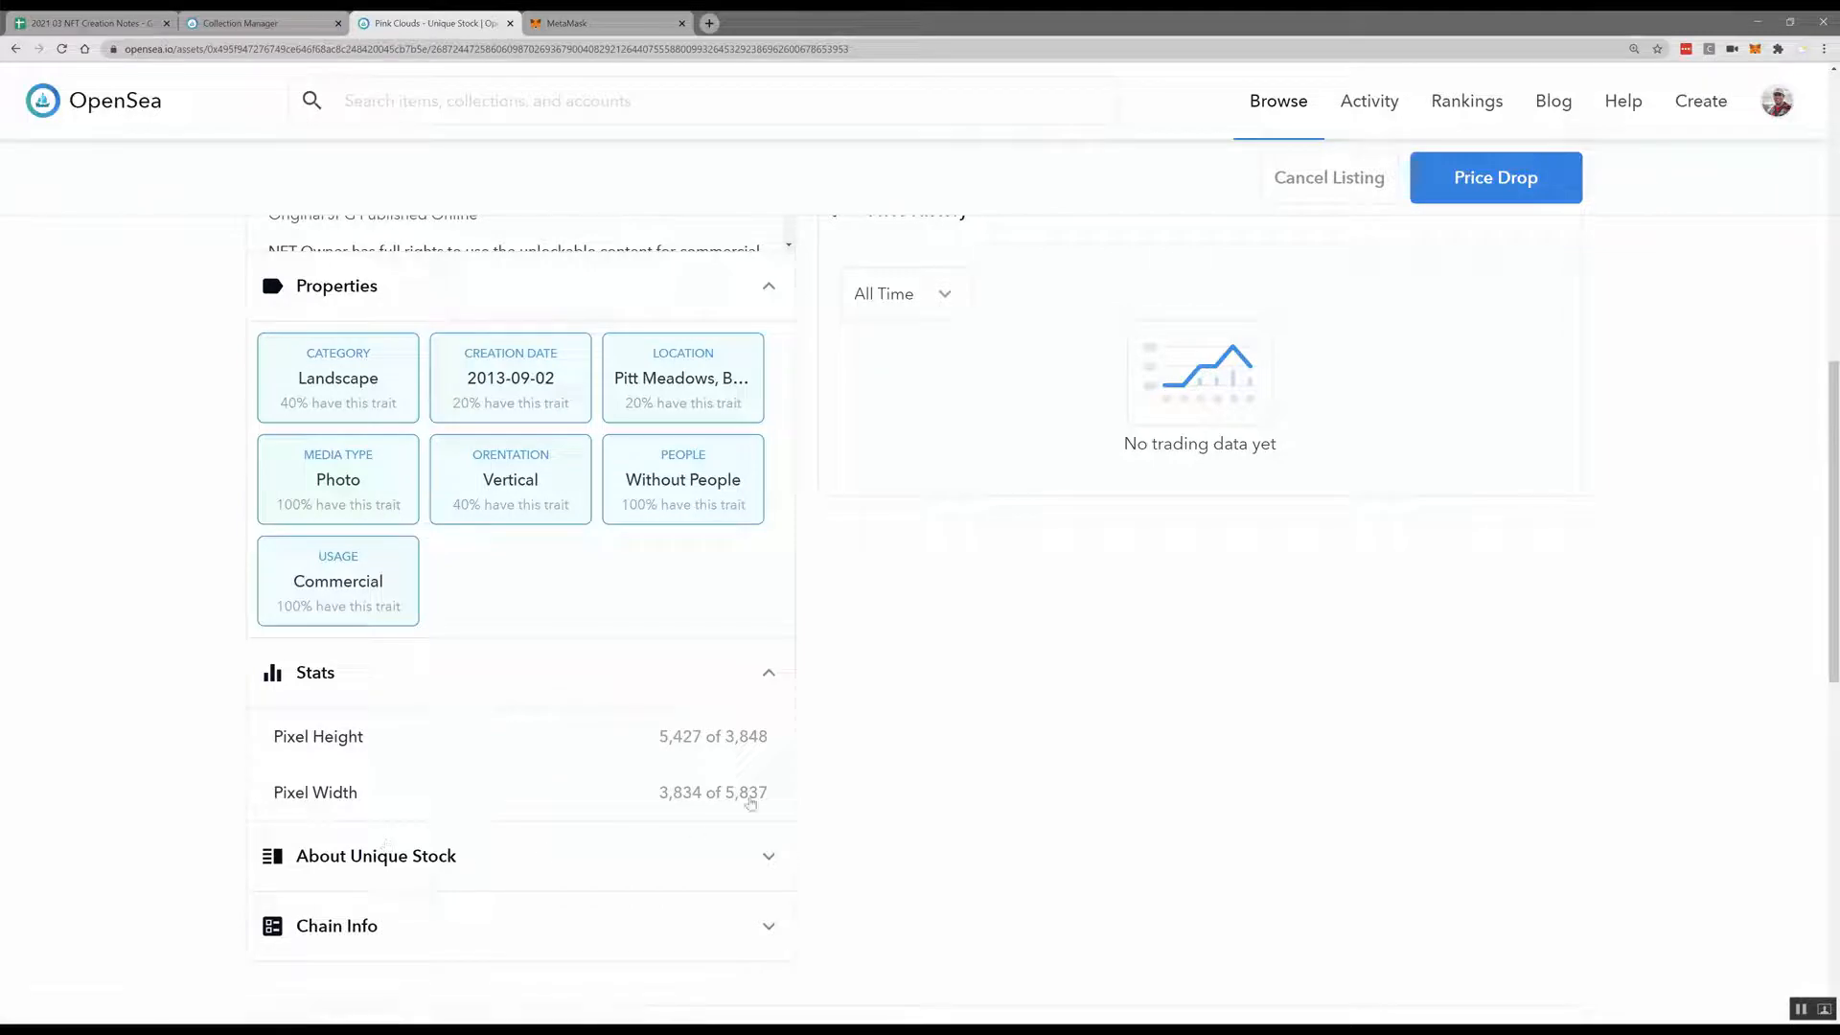
pyautogui.scroll(10, 417, 244)
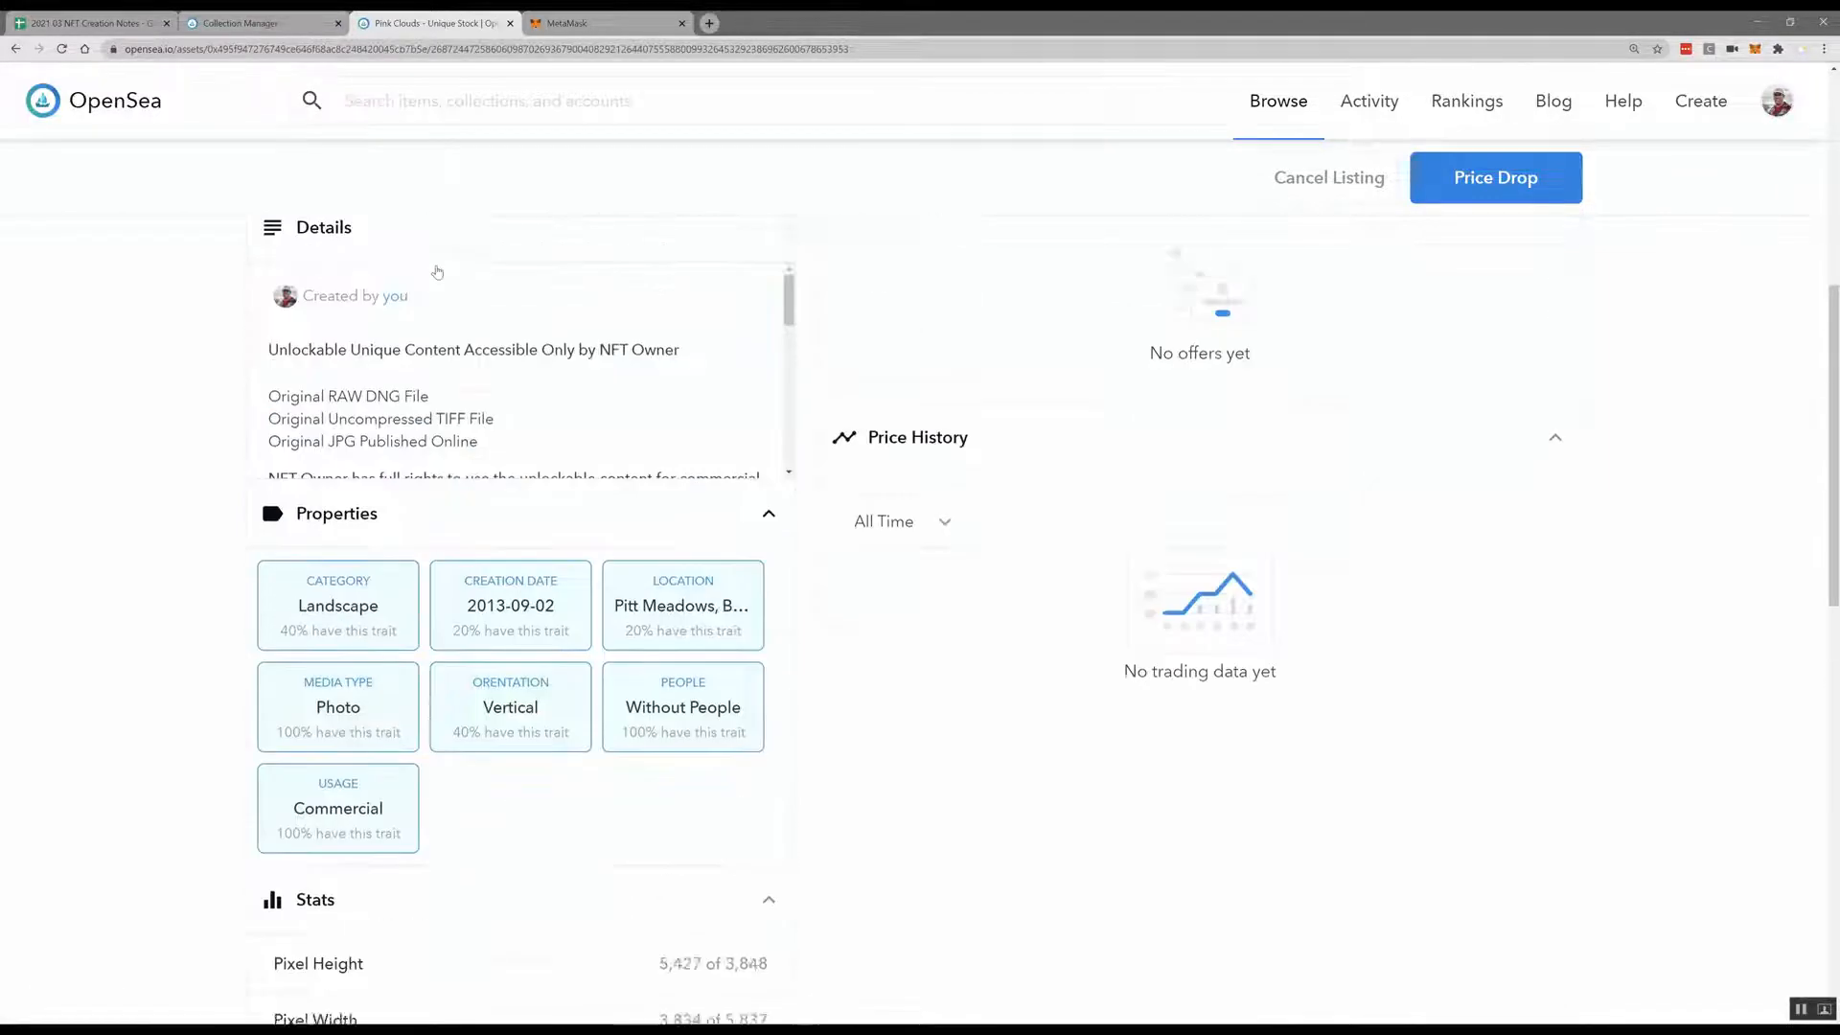
# Filter the Unique Stock collection to a minimum Pixel Height of 4260, and return the minimum to 2840
pyautogui.click(842, 267)
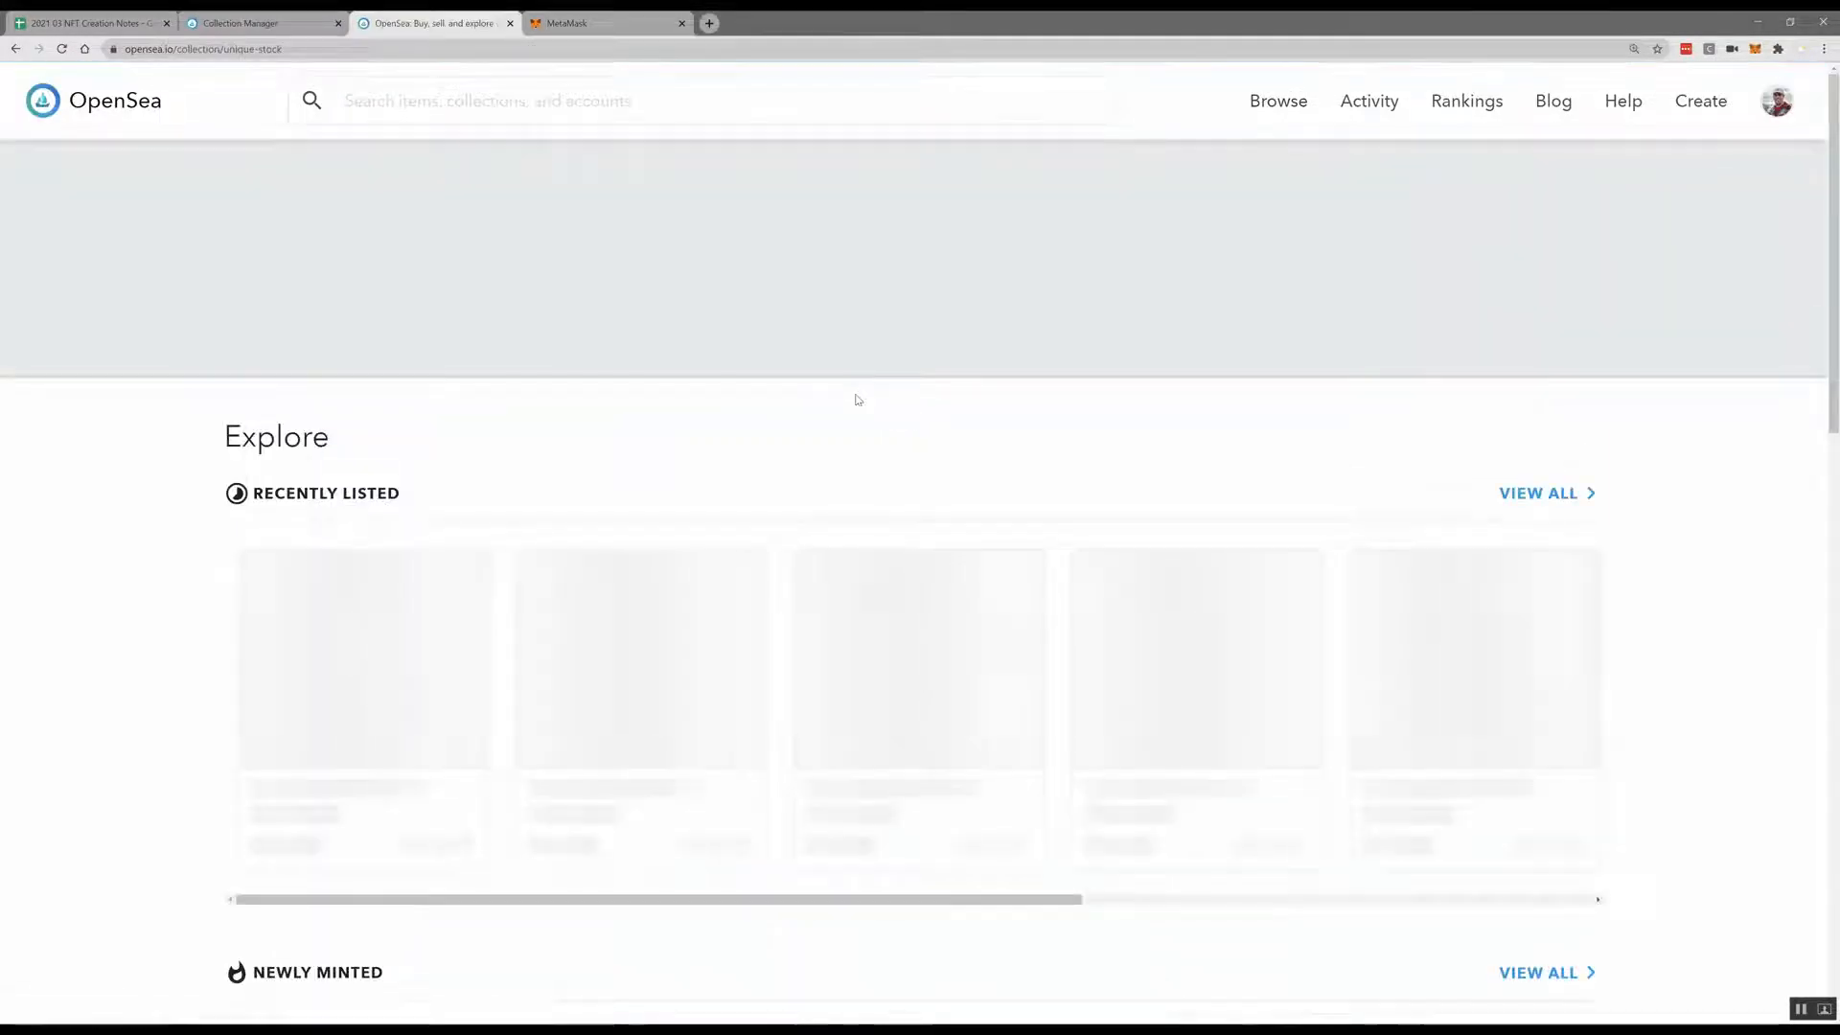
pyautogui.scroll(-8, 156, 895)
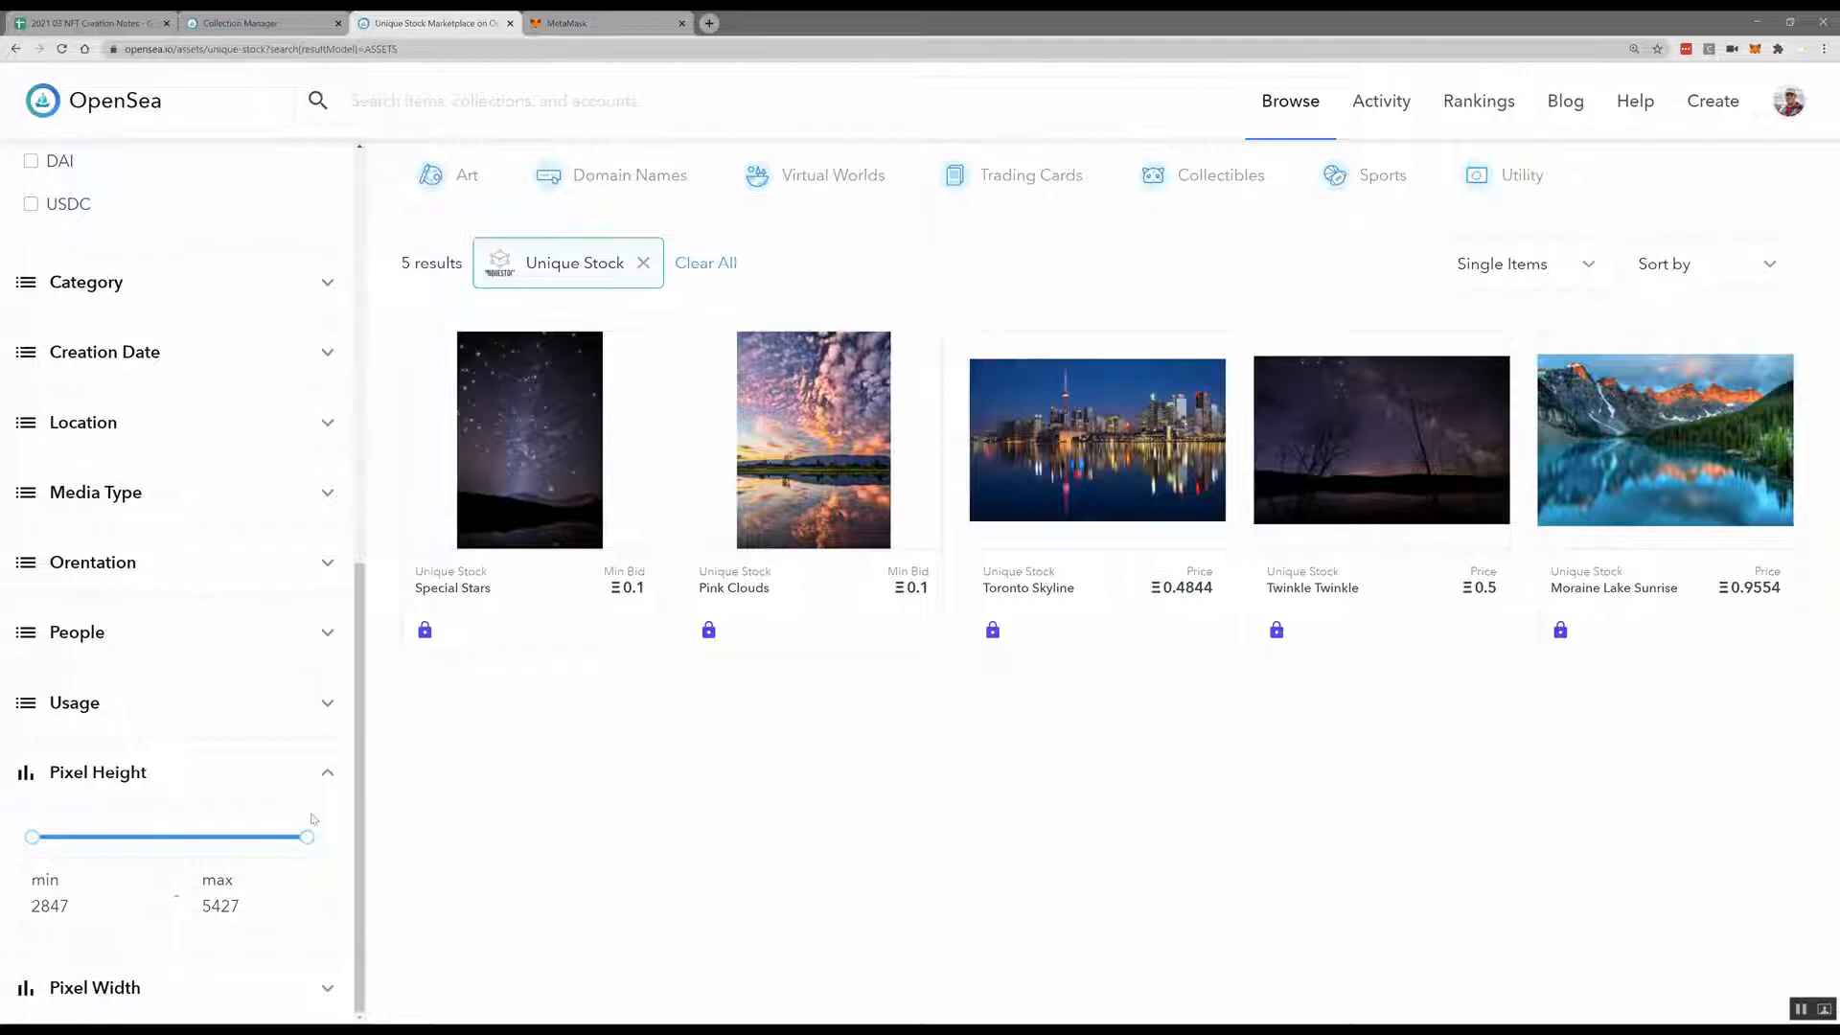
pyautogui.moveTo(32, 836); pyautogui.dragTo(182, 837)
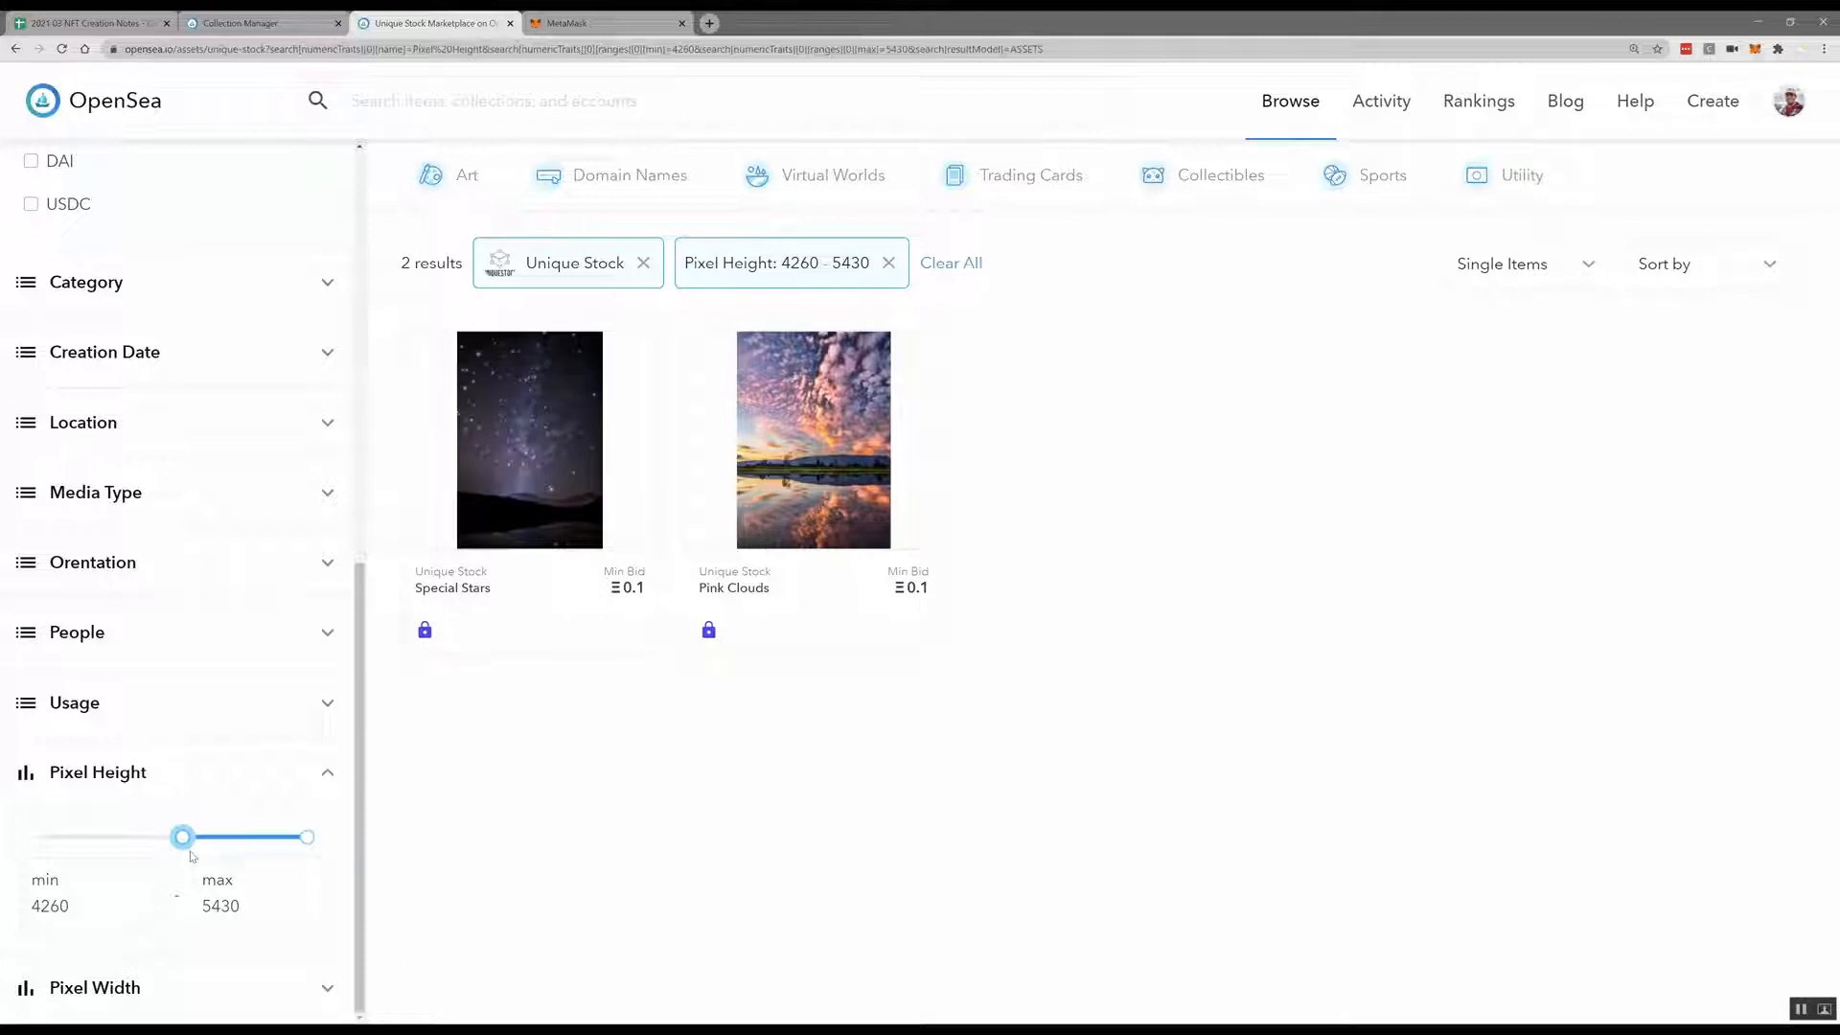
pyautogui.moveTo(182, 837); pyautogui.dragTo(32, 837)
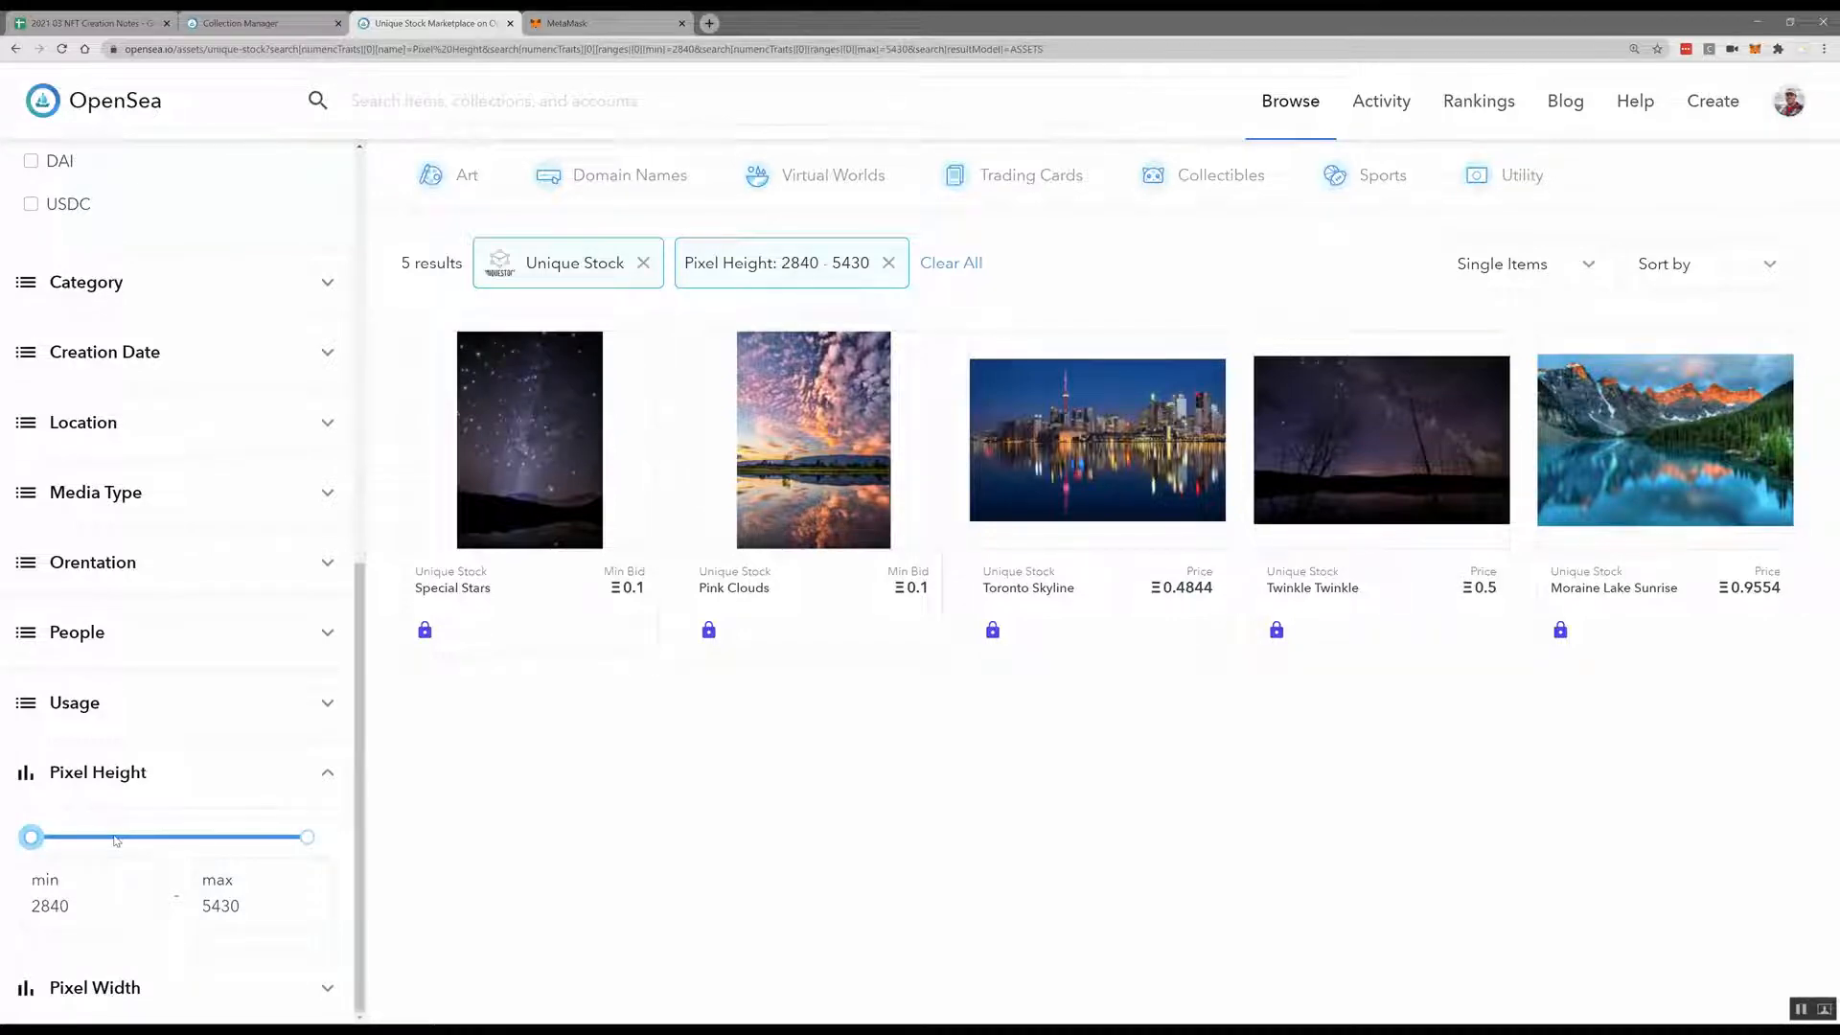
# Start the new item's properties with the type Media Type, taken from the NFT Creation Notes spreadsheet header
pyautogui.click(239, 23)
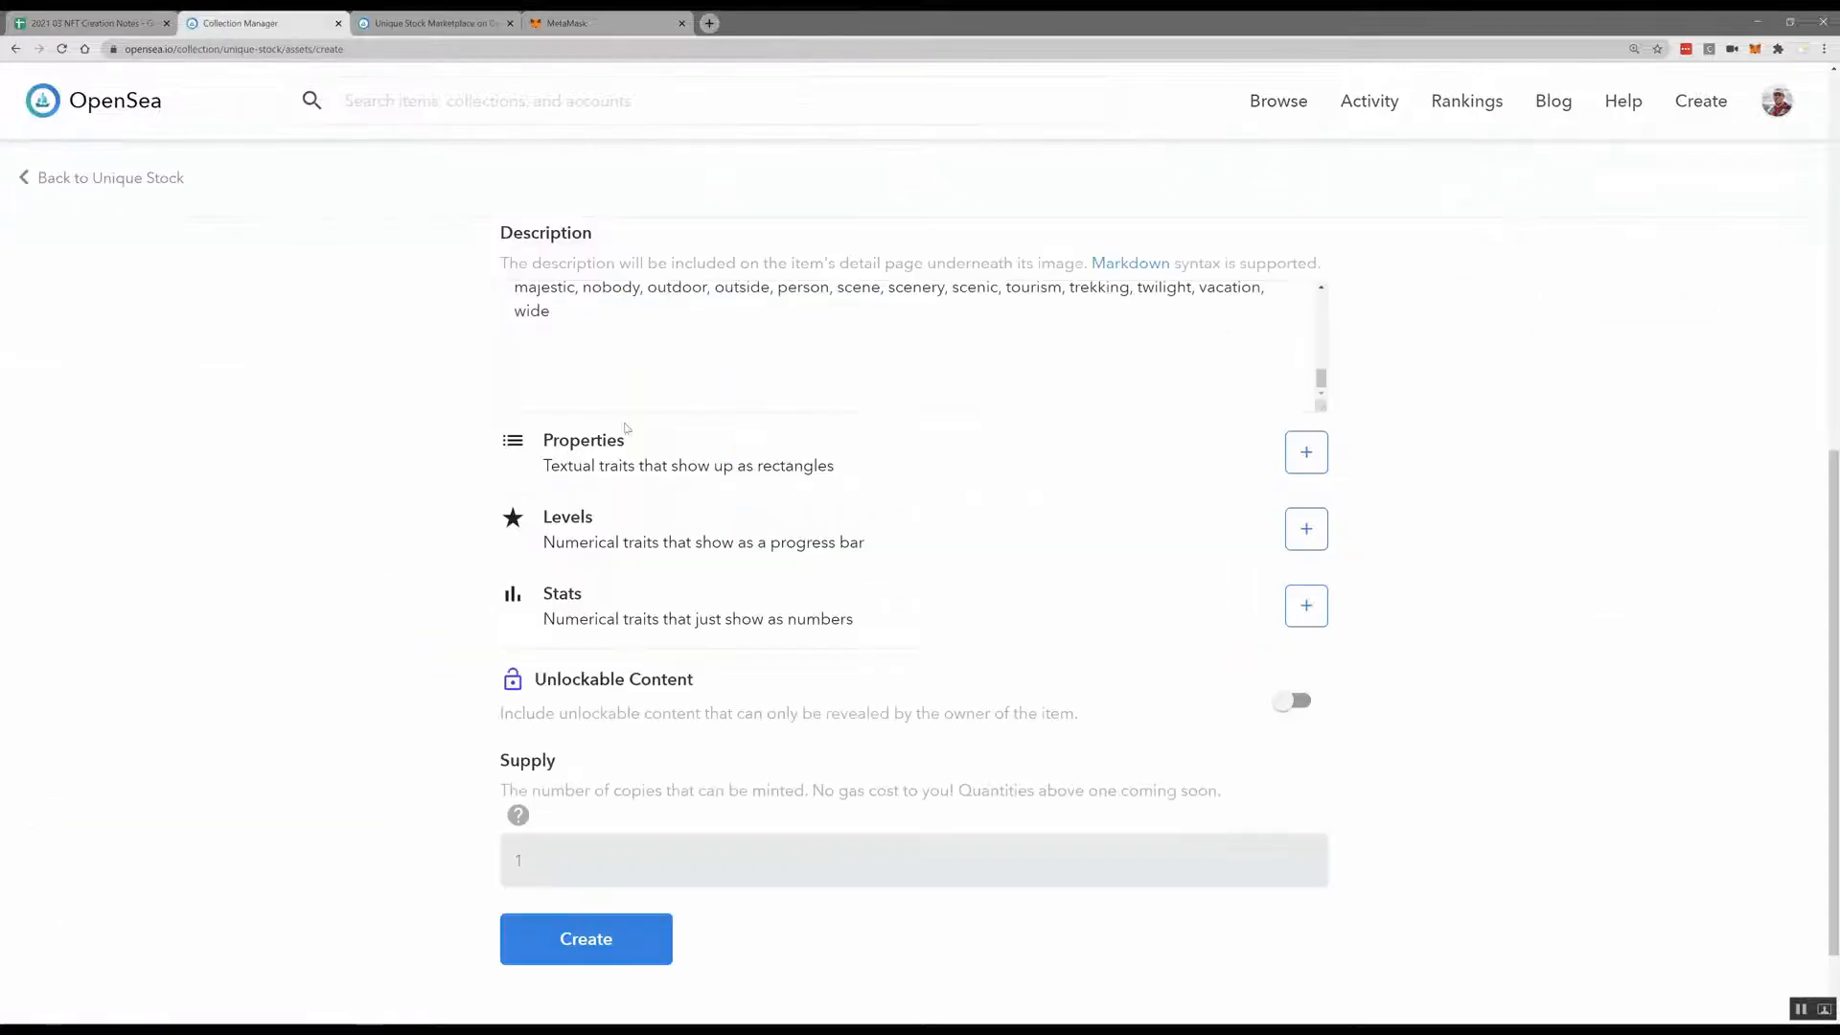
pyautogui.click(1310, 456)
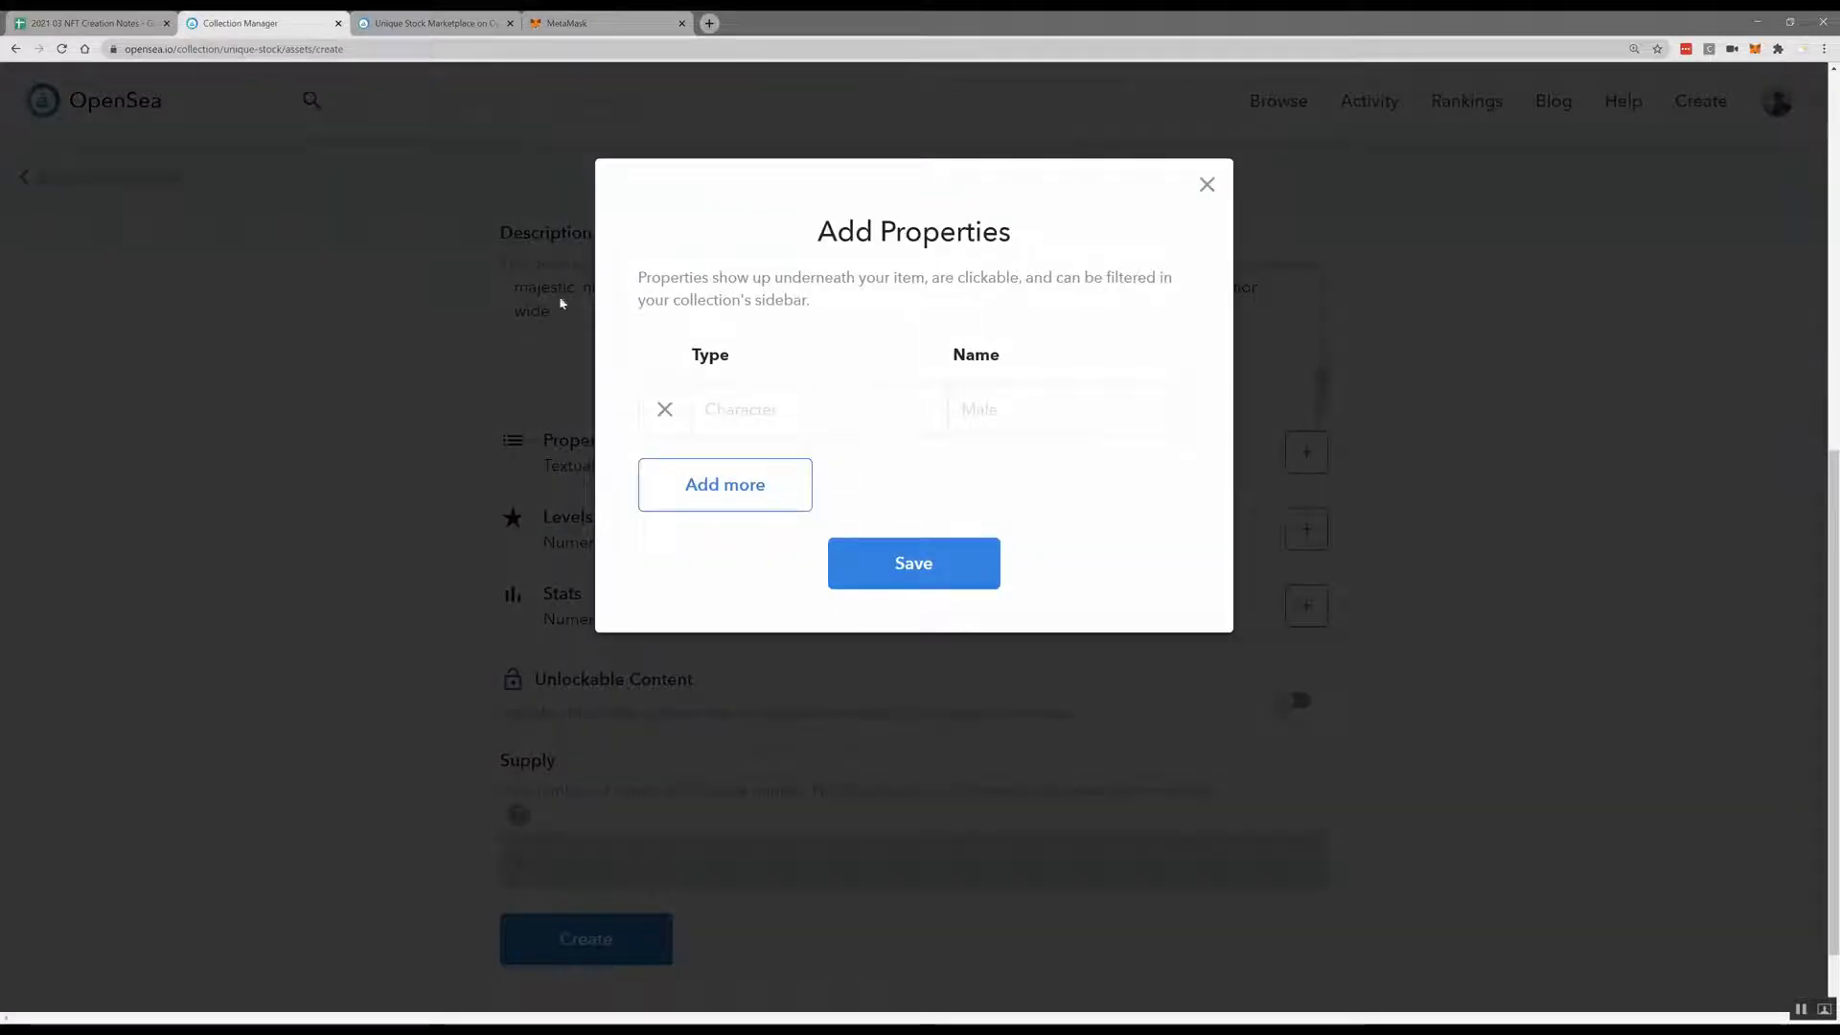
pyautogui.click(91, 23)
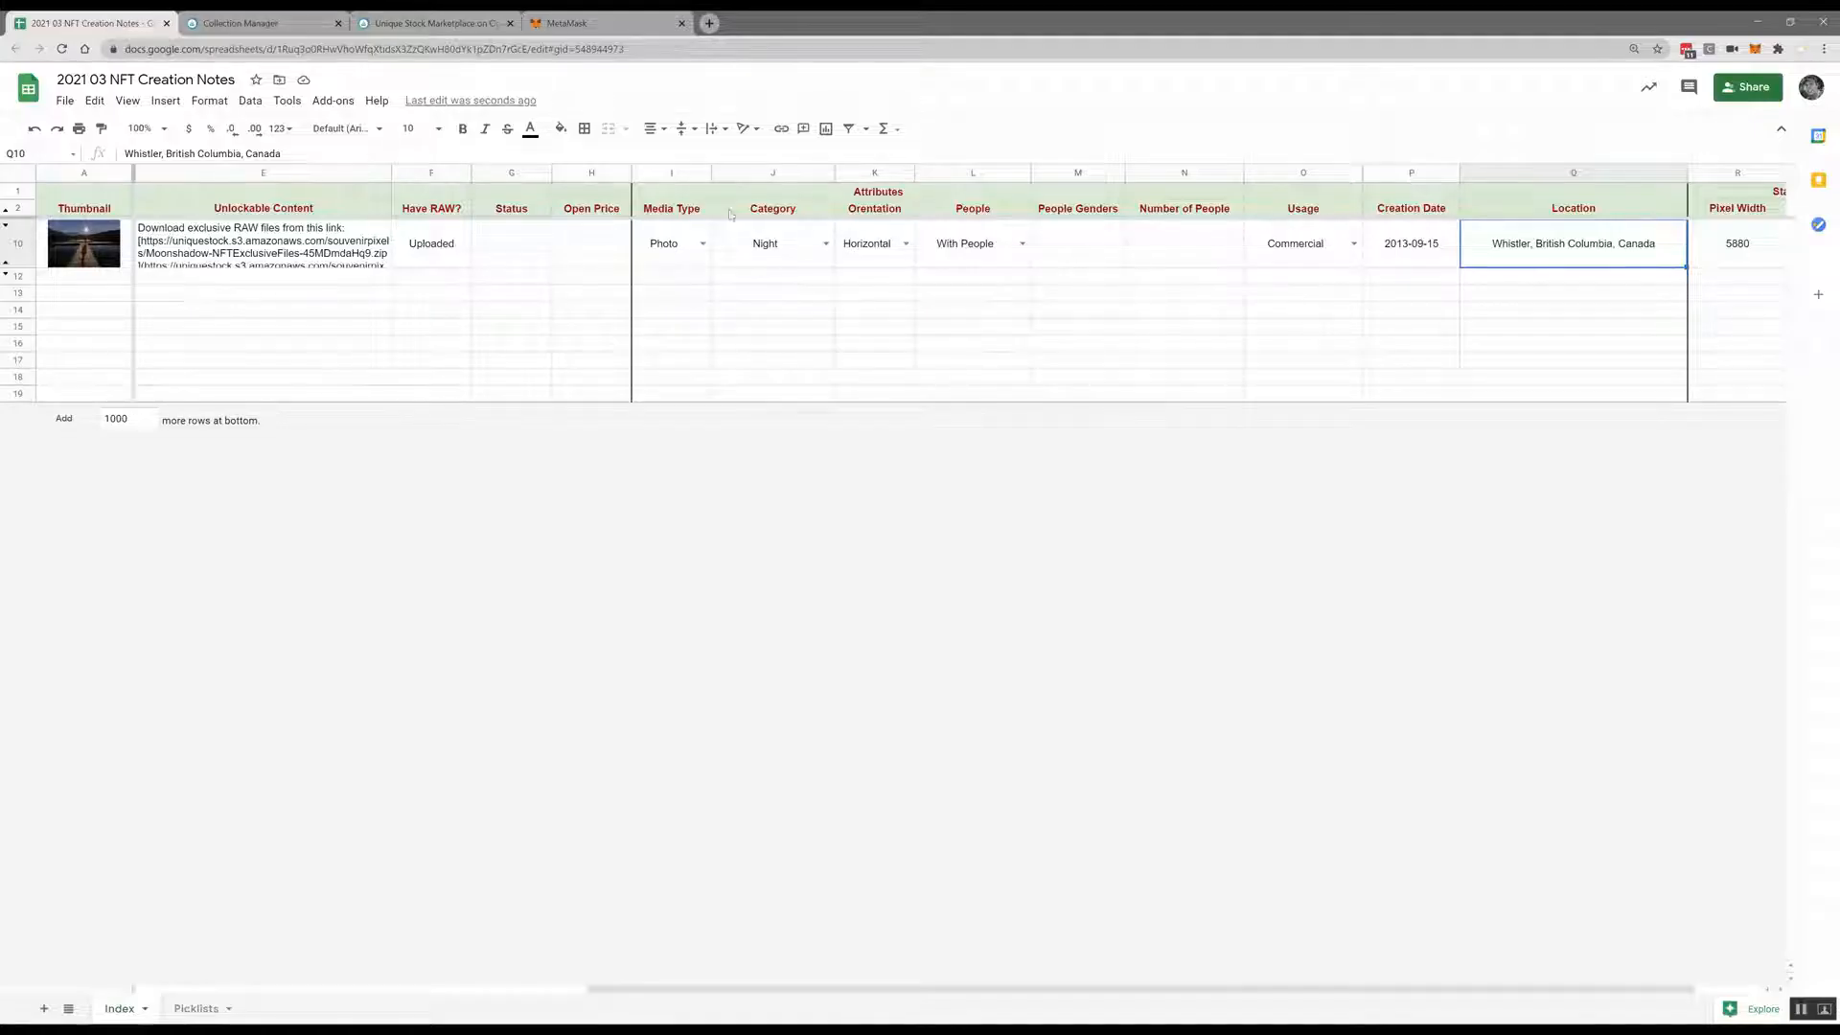
pyautogui.click(671, 208)
pyautogui.click(246, 21)
pyautogui.click(729, 409)
pyautogui.write('Media Type')
# Copy Photo from the Moonshadow row of the spreadsheet into the name of the Media Type property
pyautogui.click(1021, 418)
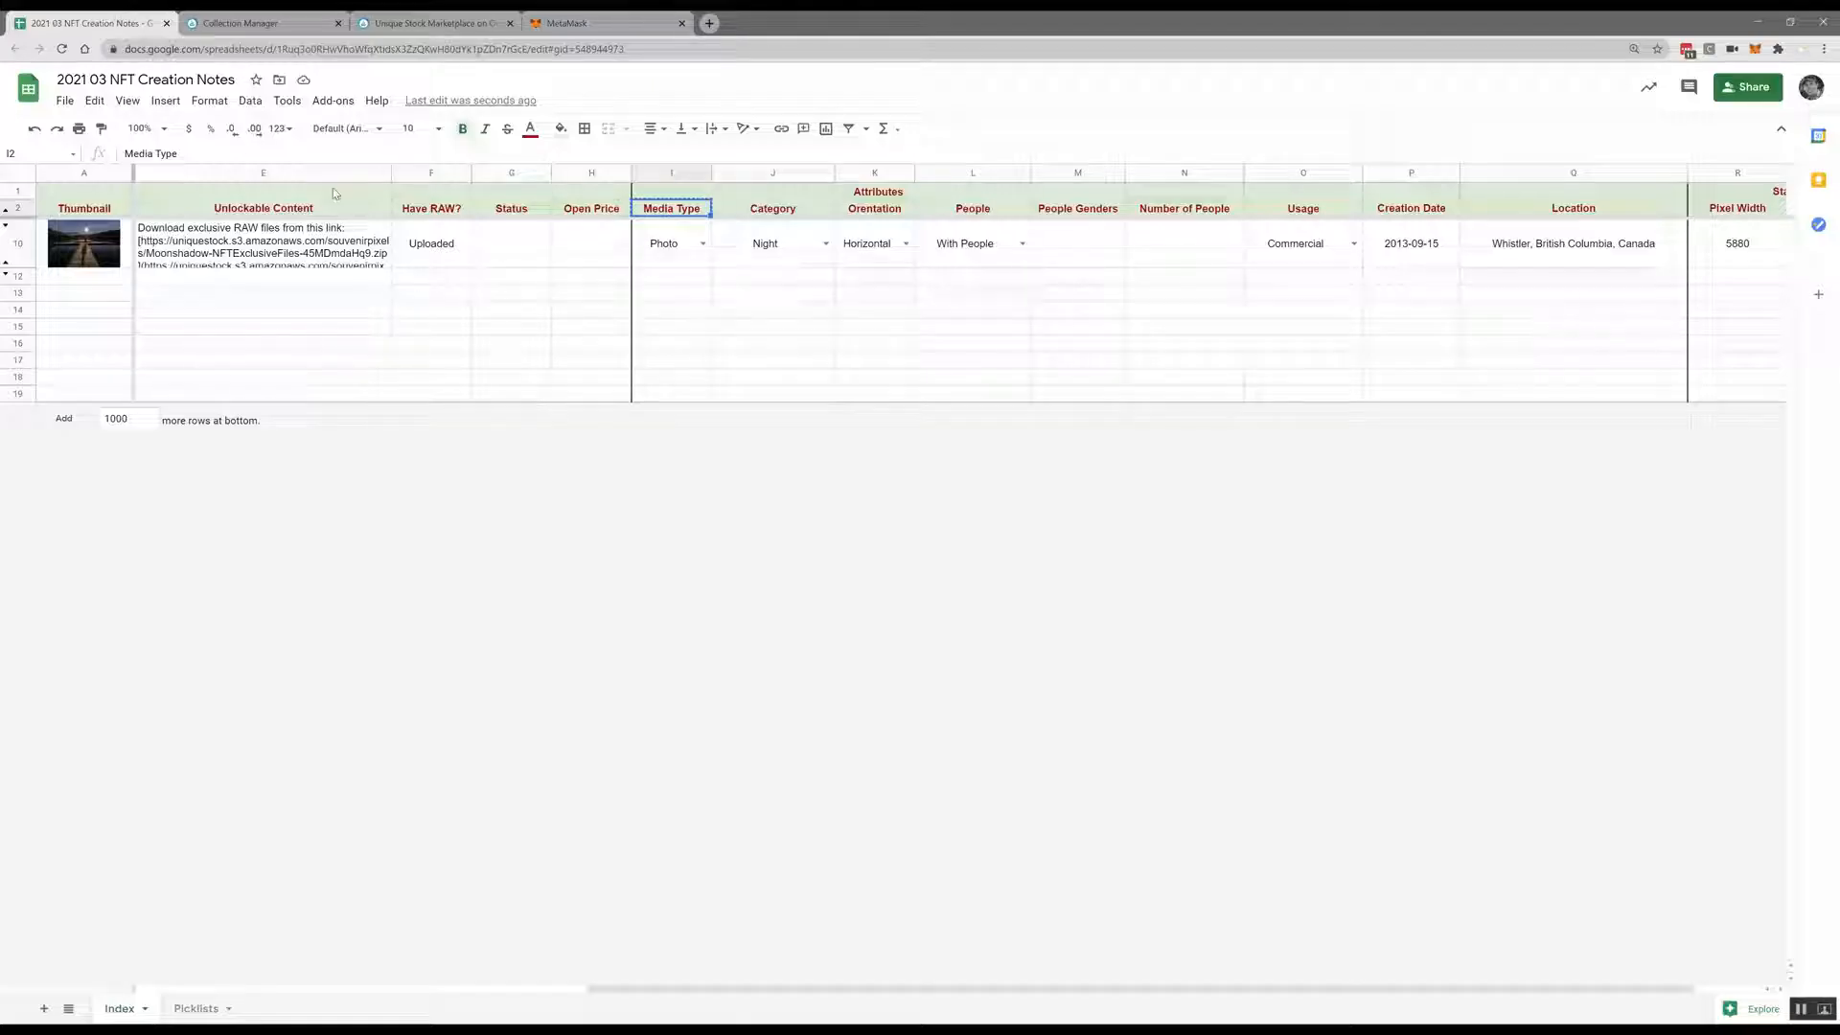
pyautogui.click(91, 23)
pyautogui.click(676, 247)
pyautogui.hotkey('ctrl', 'c')
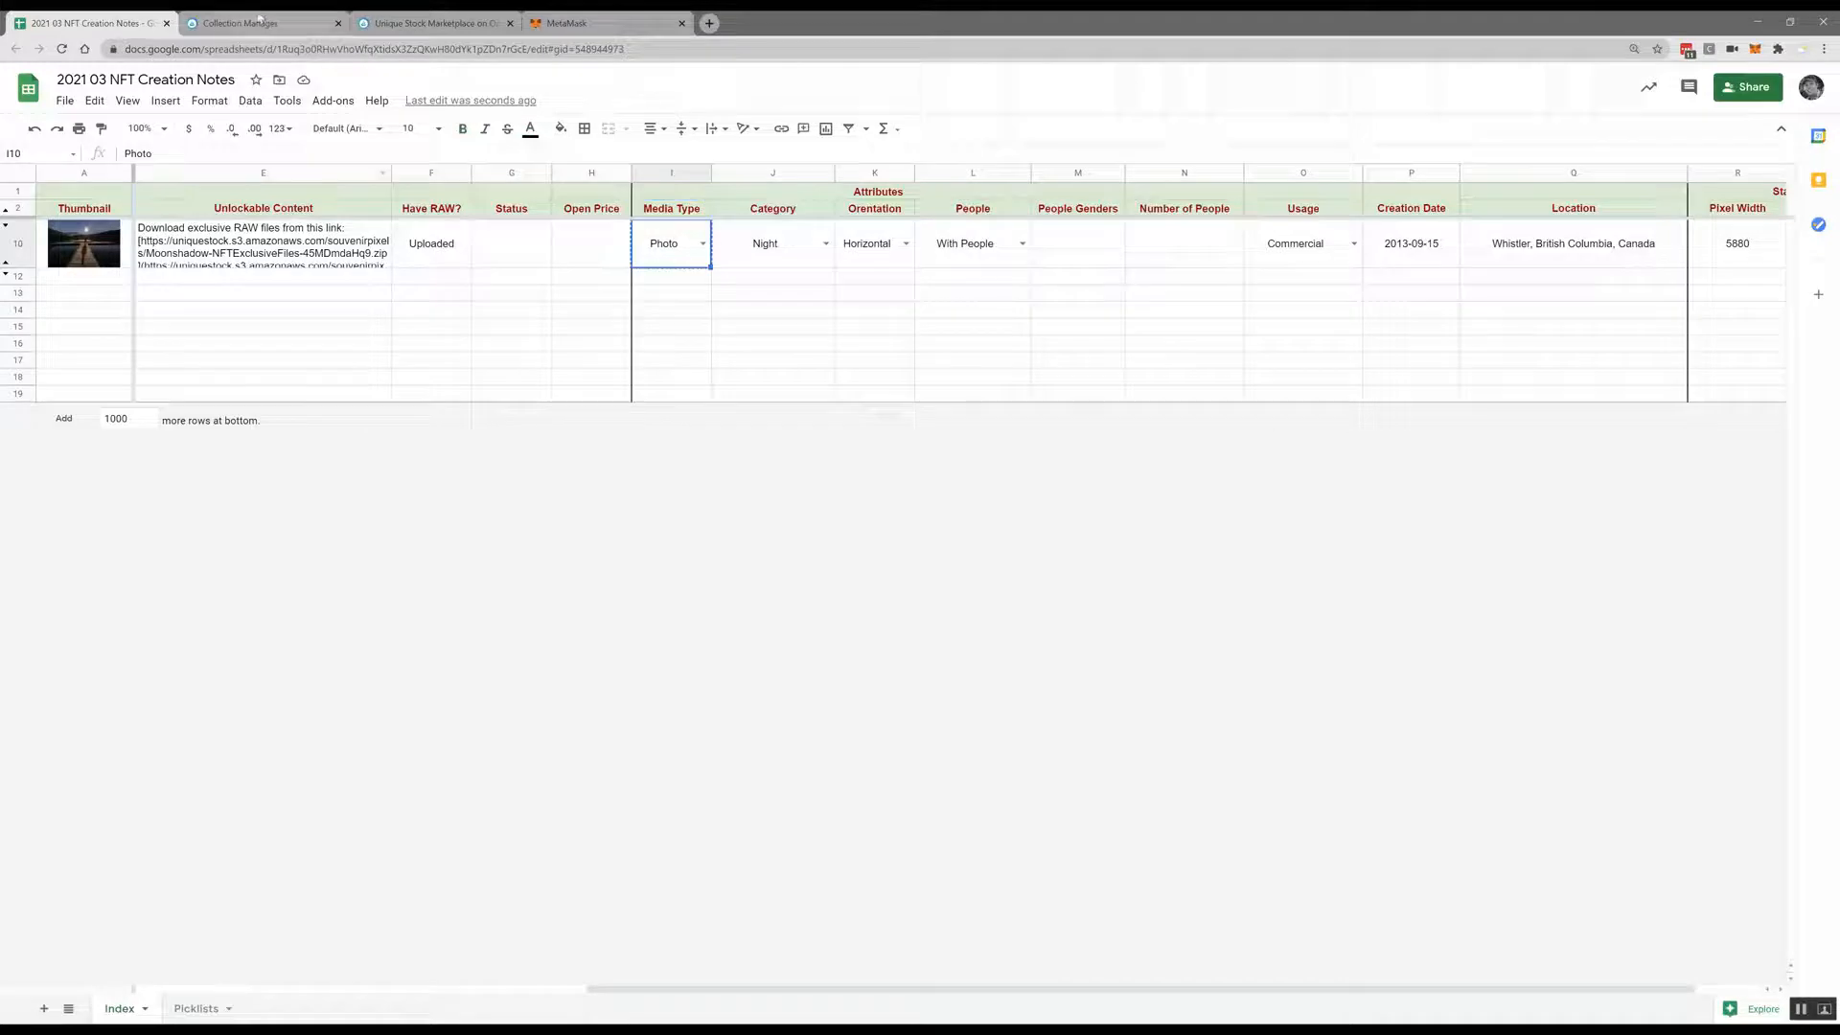
pyautogui.click(246, 21)
pyautogui.hotkey('ctrl', 'v')
# Add a second property and copy the spreadsheet header Category into its type
pyautogui.click(741, 495)
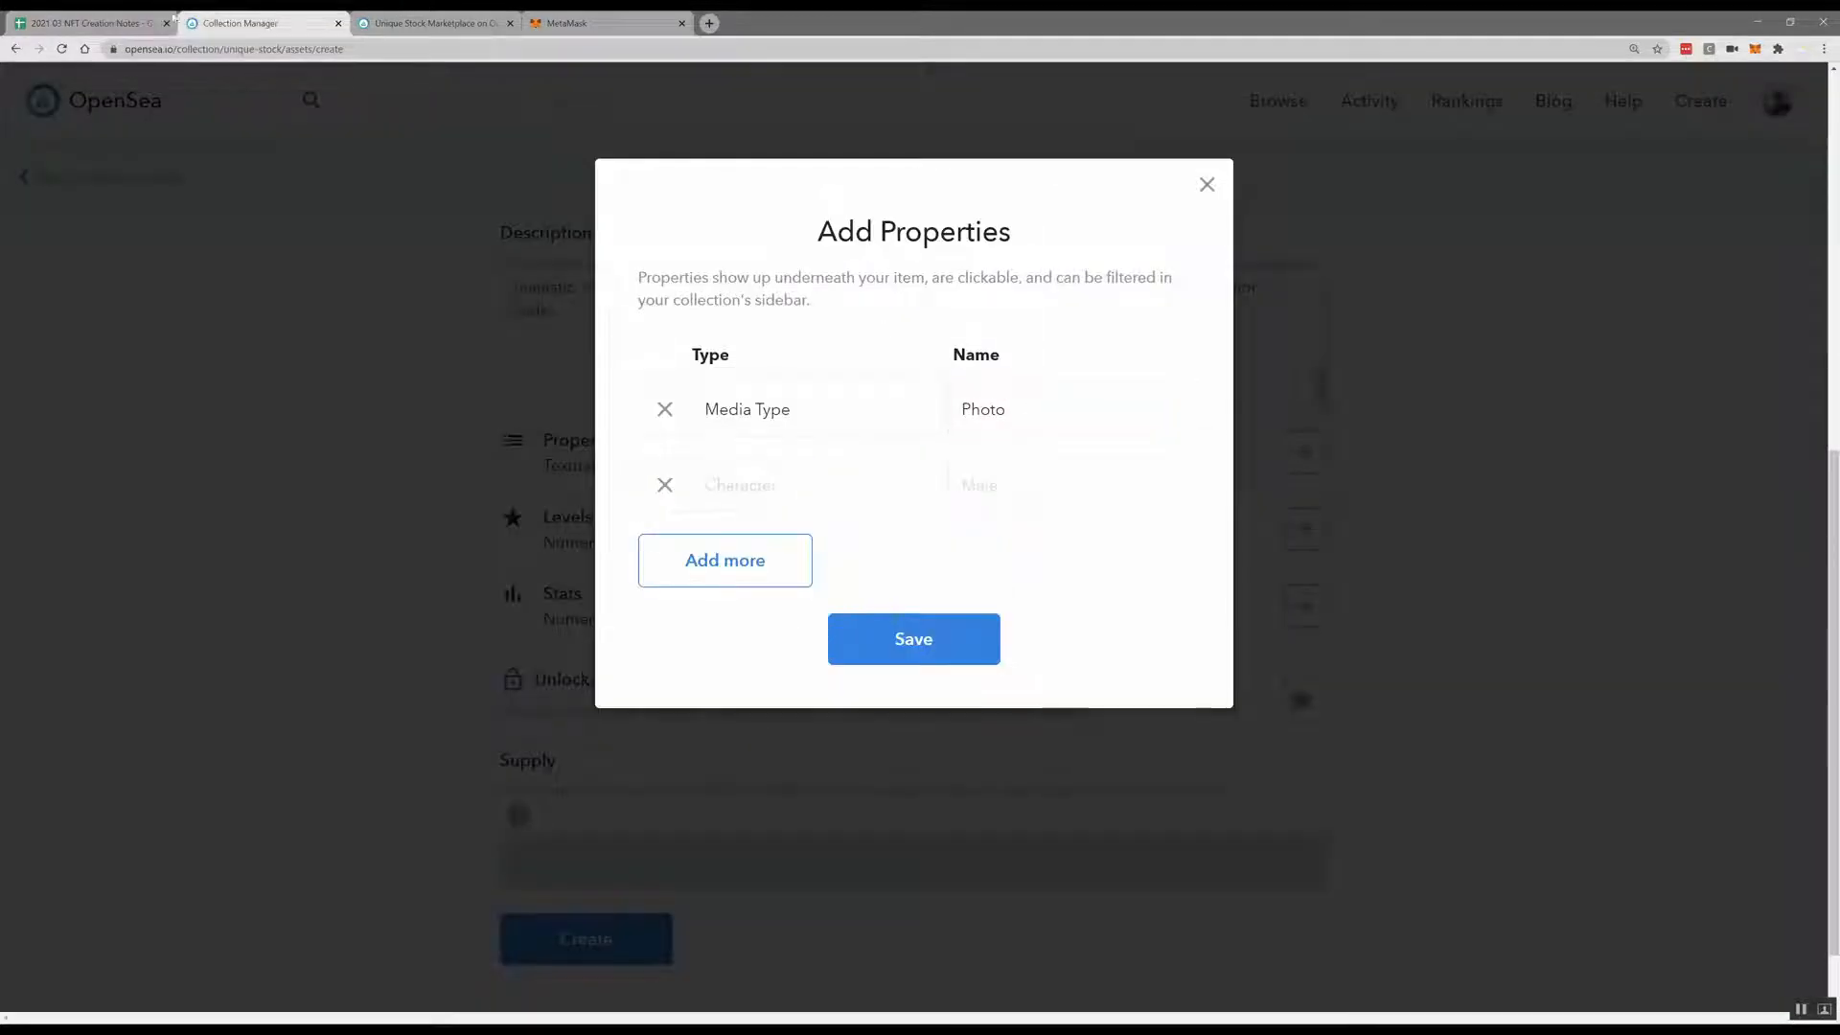
pyautogui.click(91, 23)
pyautogui.click(772, 208)
pyautogui.hotkey('ctrl', 'c')
pyautogui.click(246, 21)
pyautogui.click(787, 485)
pyautogui.hotkey('ctrl', 'v')
# Copy Night from the Moonshadow row of the spreadsheet into the name of the Category property
pyautogui.click(108, 29)
pyautogui.click(769, 247)
pyautogui.hotkey('ctrl', 'c')
pyautogui.click(247, 21)
pyautogui.click(1046, 498)
pyautogui.hotkey('ctrl', 'v')
# Add a third property with the type Orentation and the name Horizontal, both taken from the spreadsheet
pyautogui.click(799, 544)
pyautogui.click(95, 21)
pyautogui.click(891, 207)
pyautogui.click(247, 21)
pyautogui.write('Orentation')
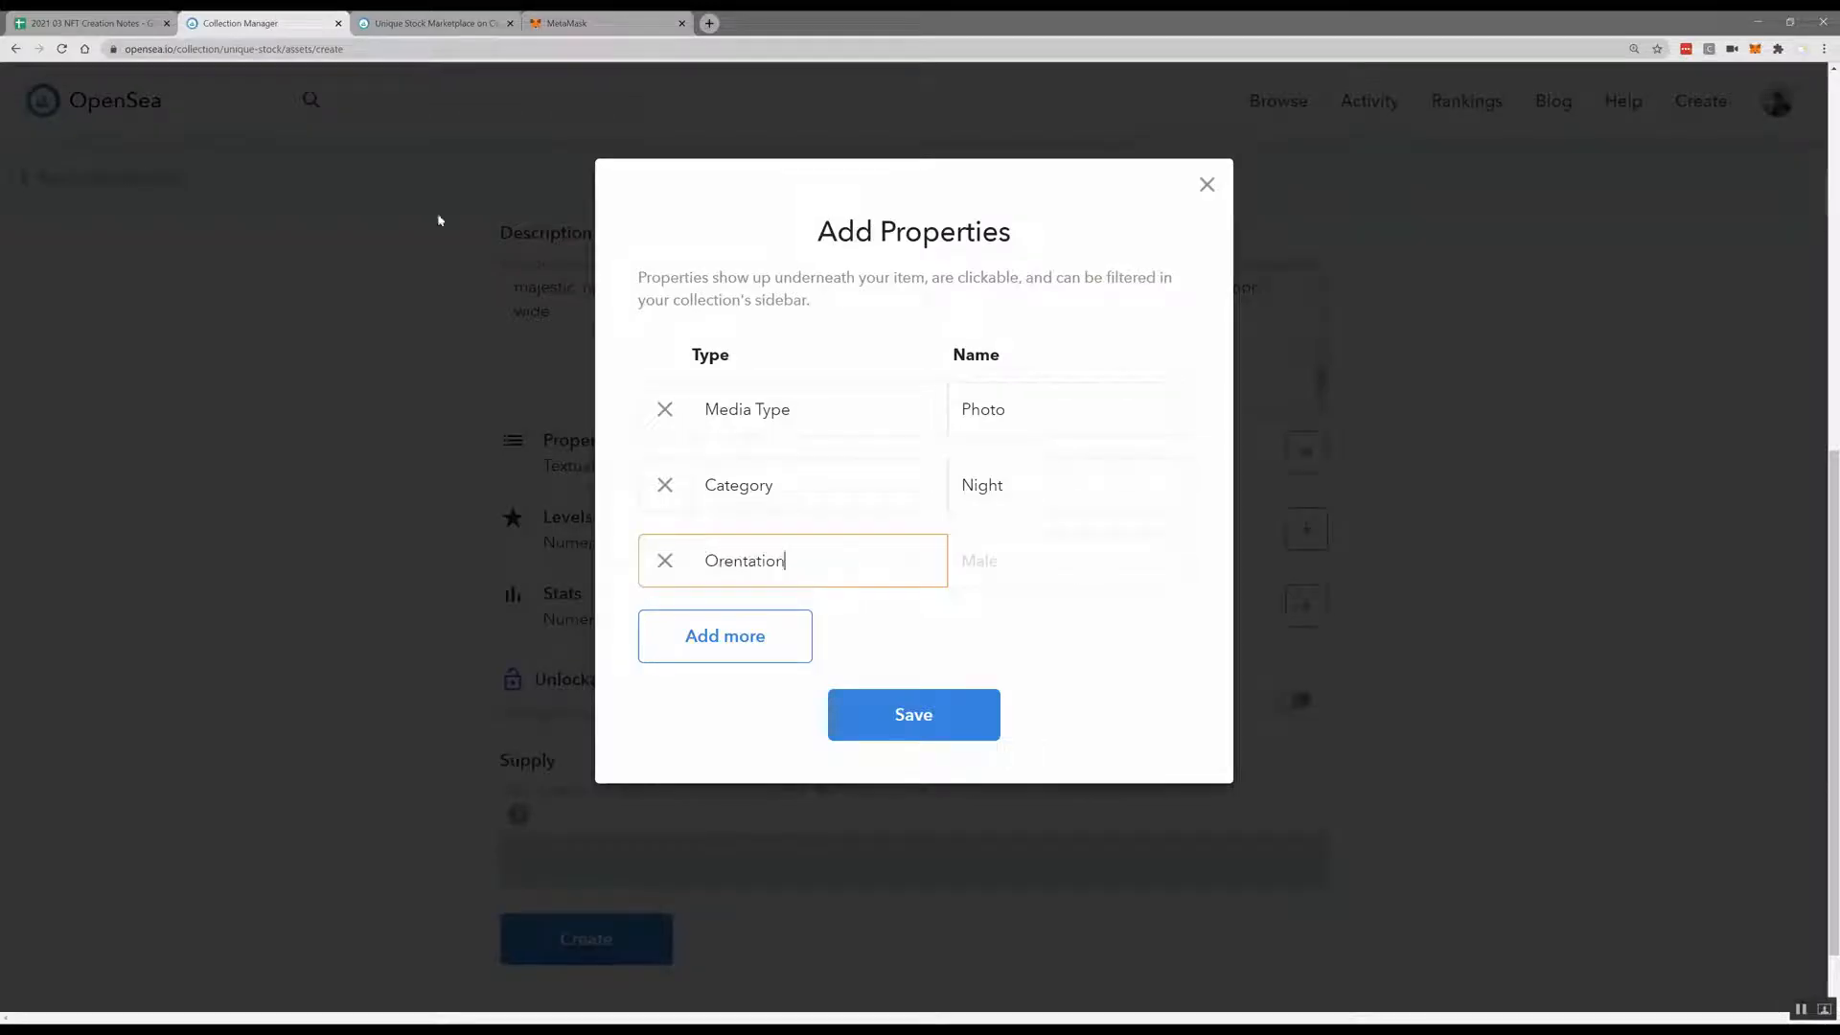
pyautogui.click(153, 20)
pyautogui.click(892, 245)
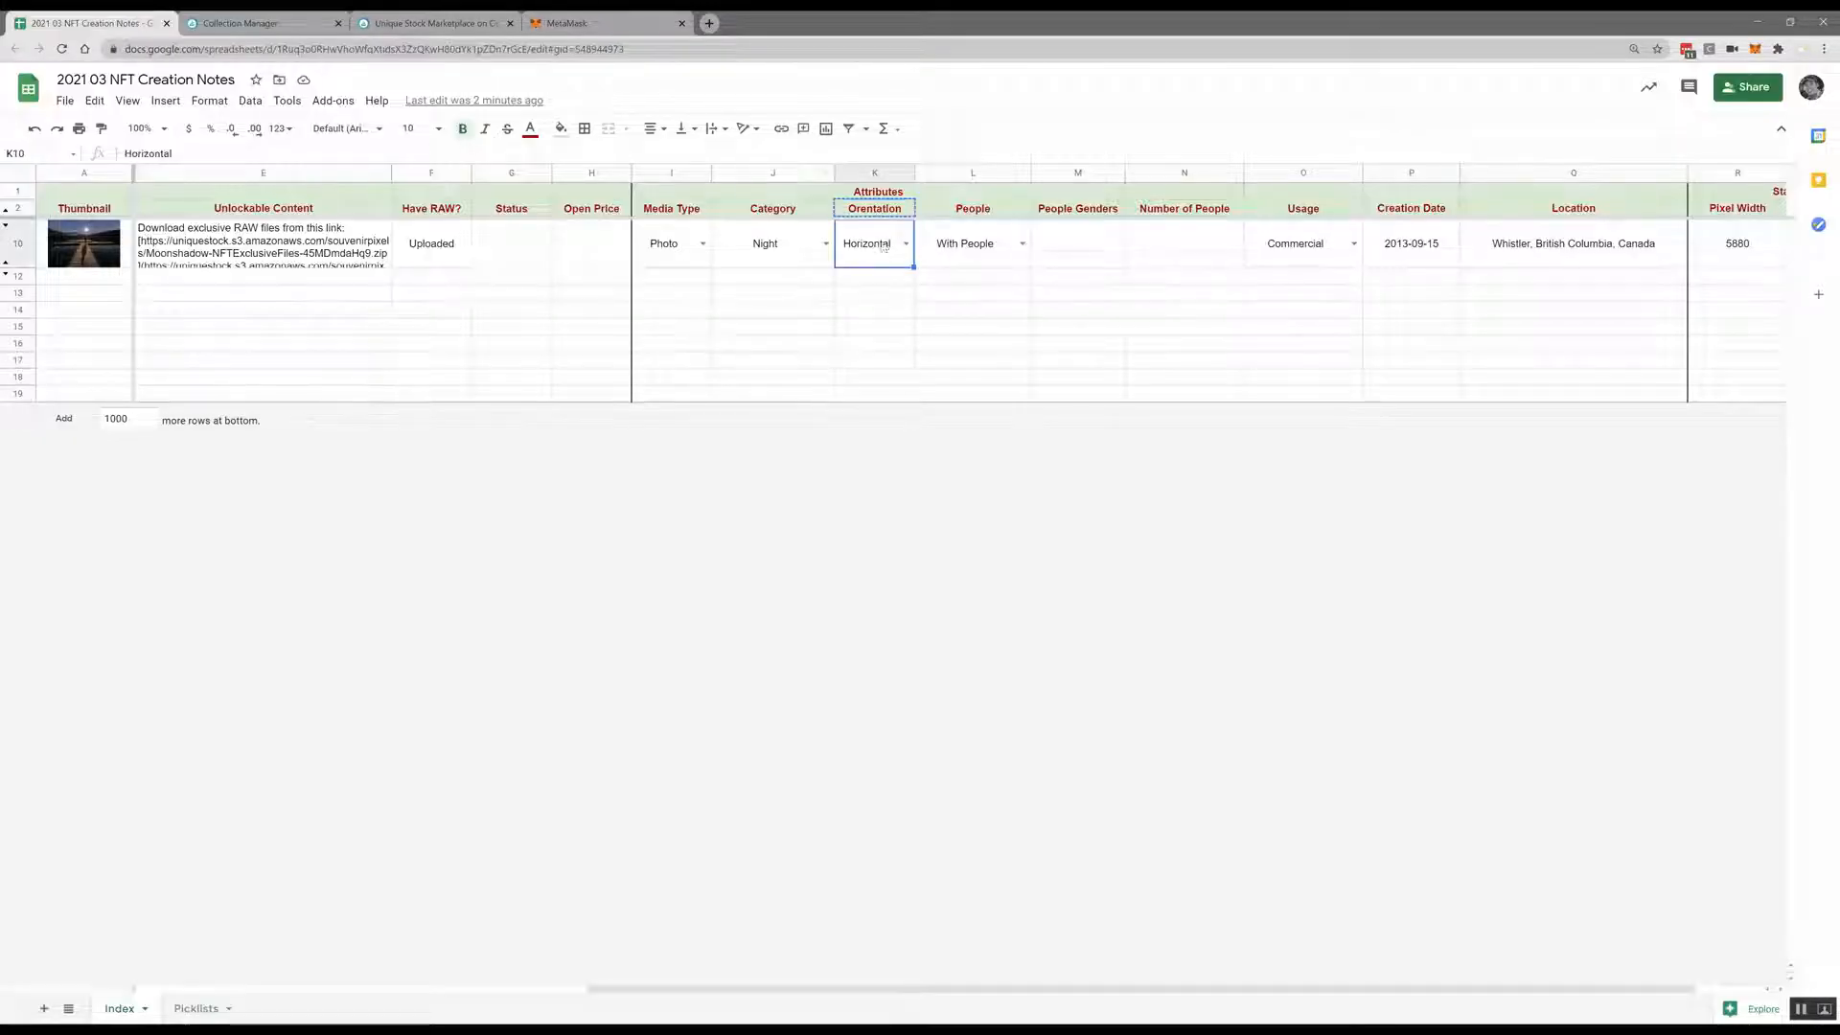
pyautogui.click(203, 20)
pyautogui.click(981, 553)
pyautogui.hotkey('ctrl', 'v')
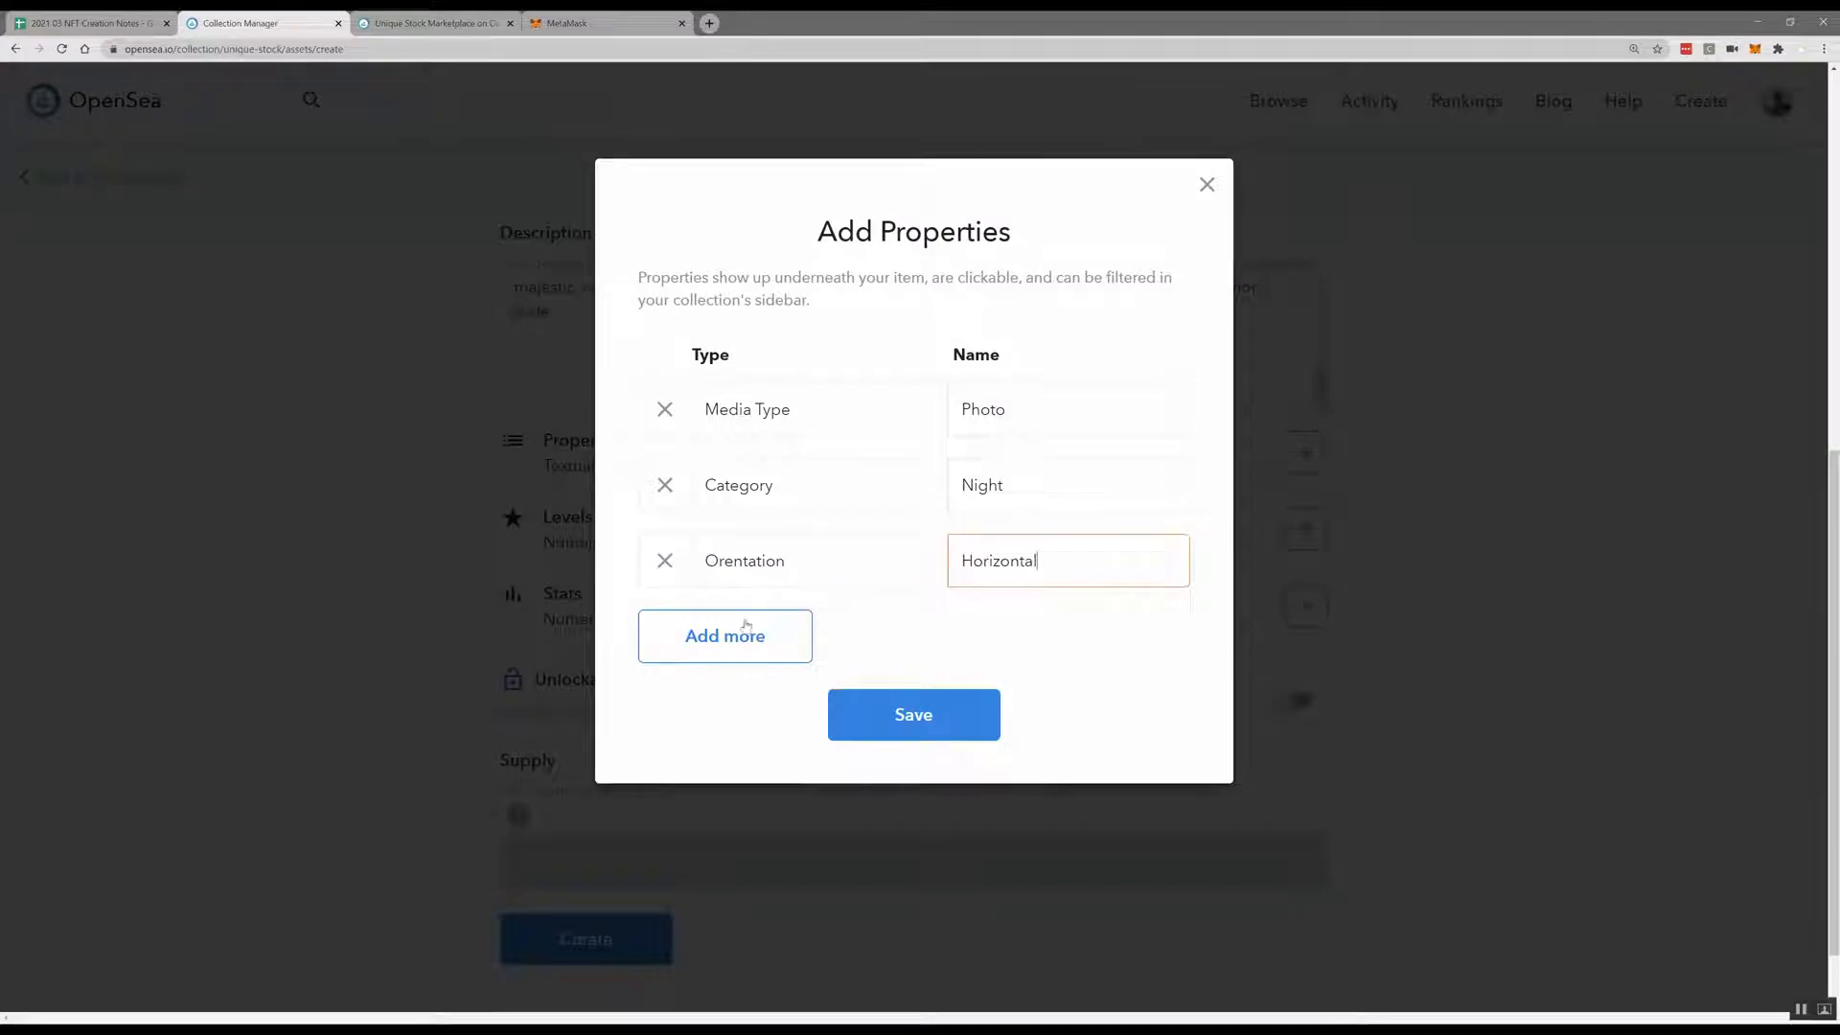
# Add a fourth property and copy the spreadsheet header People into its type
pyautogui.click(747, 624)
pyautogui.click(115, 21)
pyautogui.click(988, 208)
pyautogui.hotkey('ctrl', 'c')
pyautogui.click(278, 22)
pyautogui.click(845, 642)
pyautogui.hotkey('ctrl', 'v')
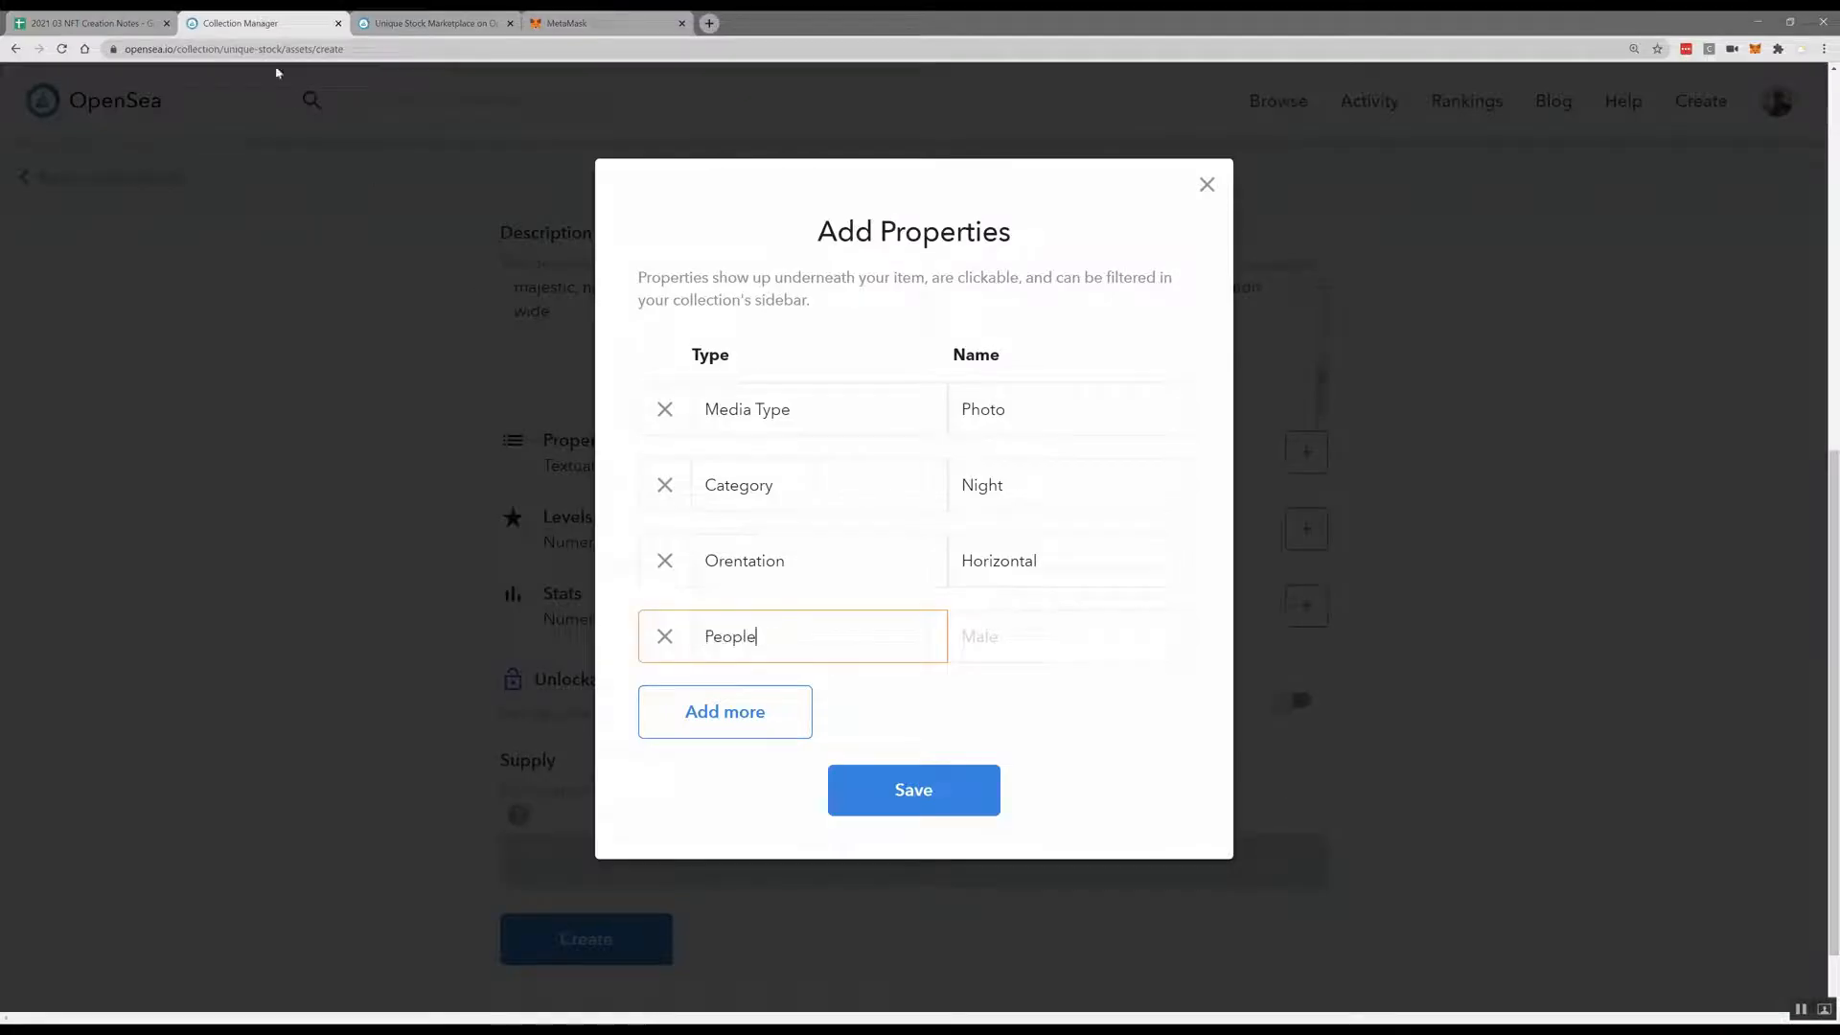
# Copy With People from the Moonshadow row of the spreadsheet into the name of the People property
pyautogui.click(115, 22)
pyautogui.click(956, 245)
pyautogui.hotkey('ctrl', 'c')
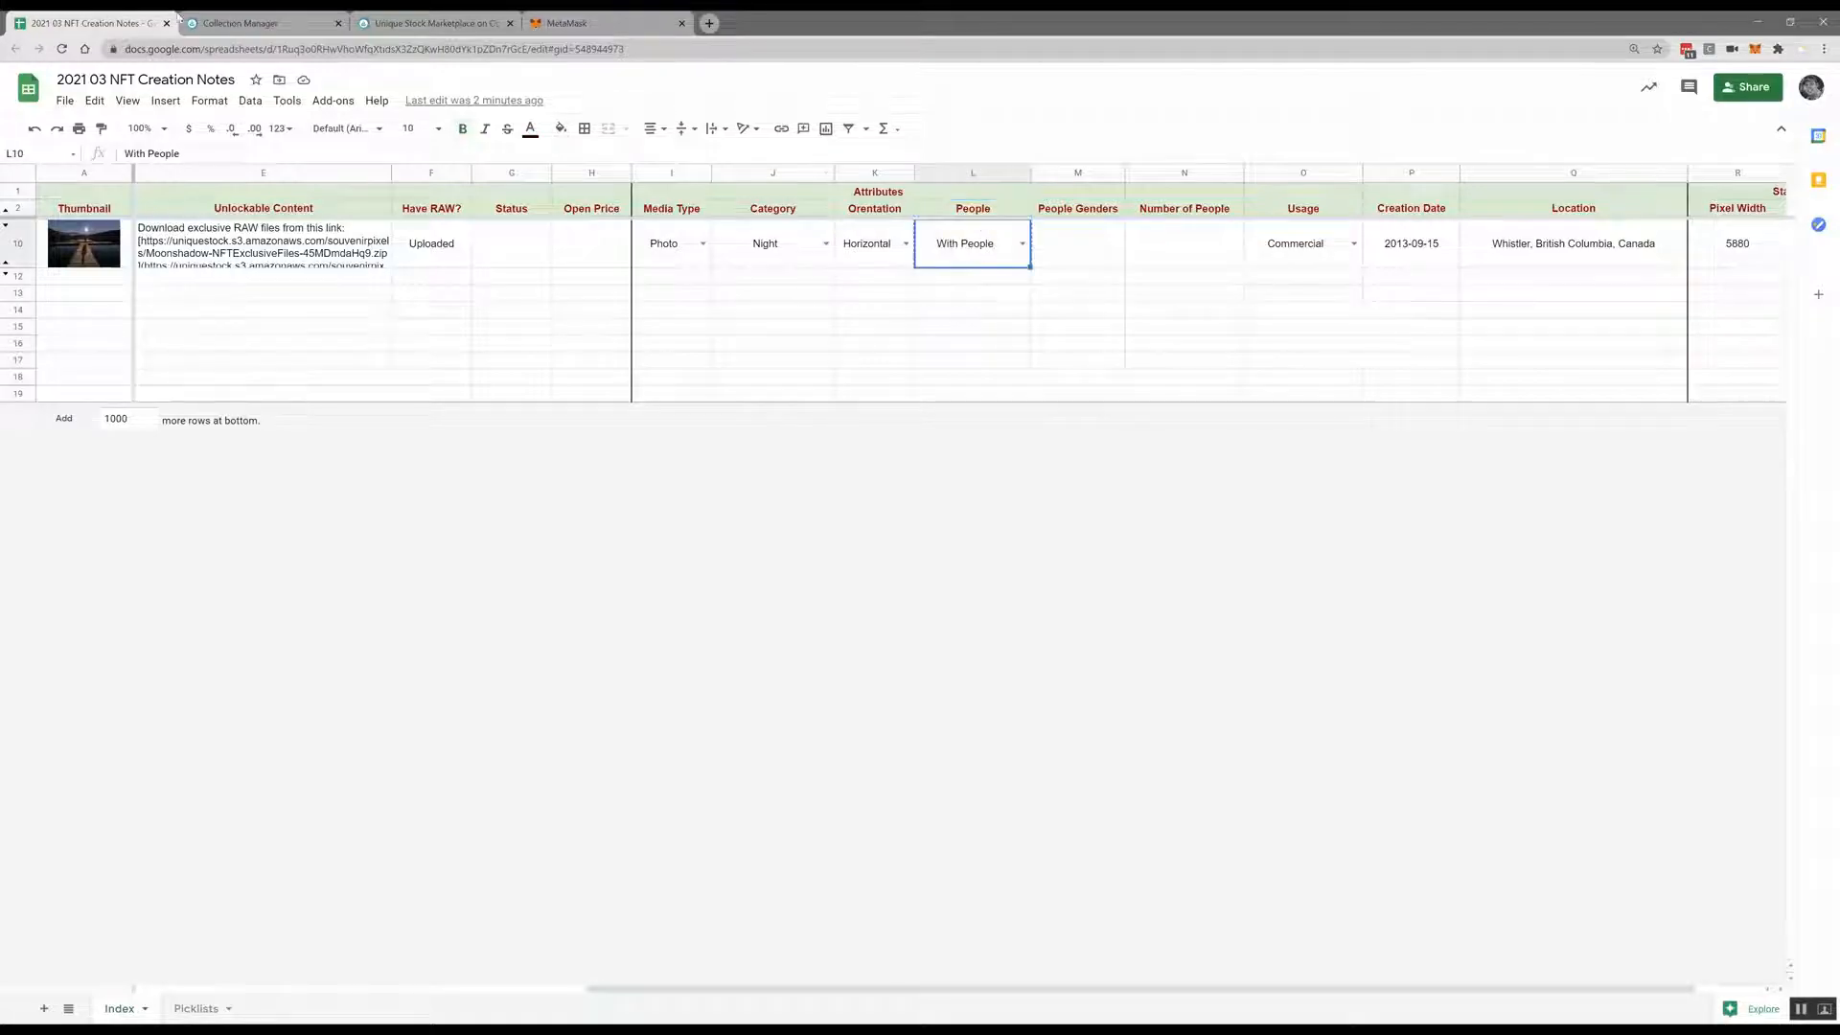
pyautogui.click(273, 22)
pyautogui.click(982, 633)
pyautogui.hotkey('ctrl', 'v')
# Add a fifth property and copy the spreadsheet header Usage into its type
pyautogui.click(703, 717)
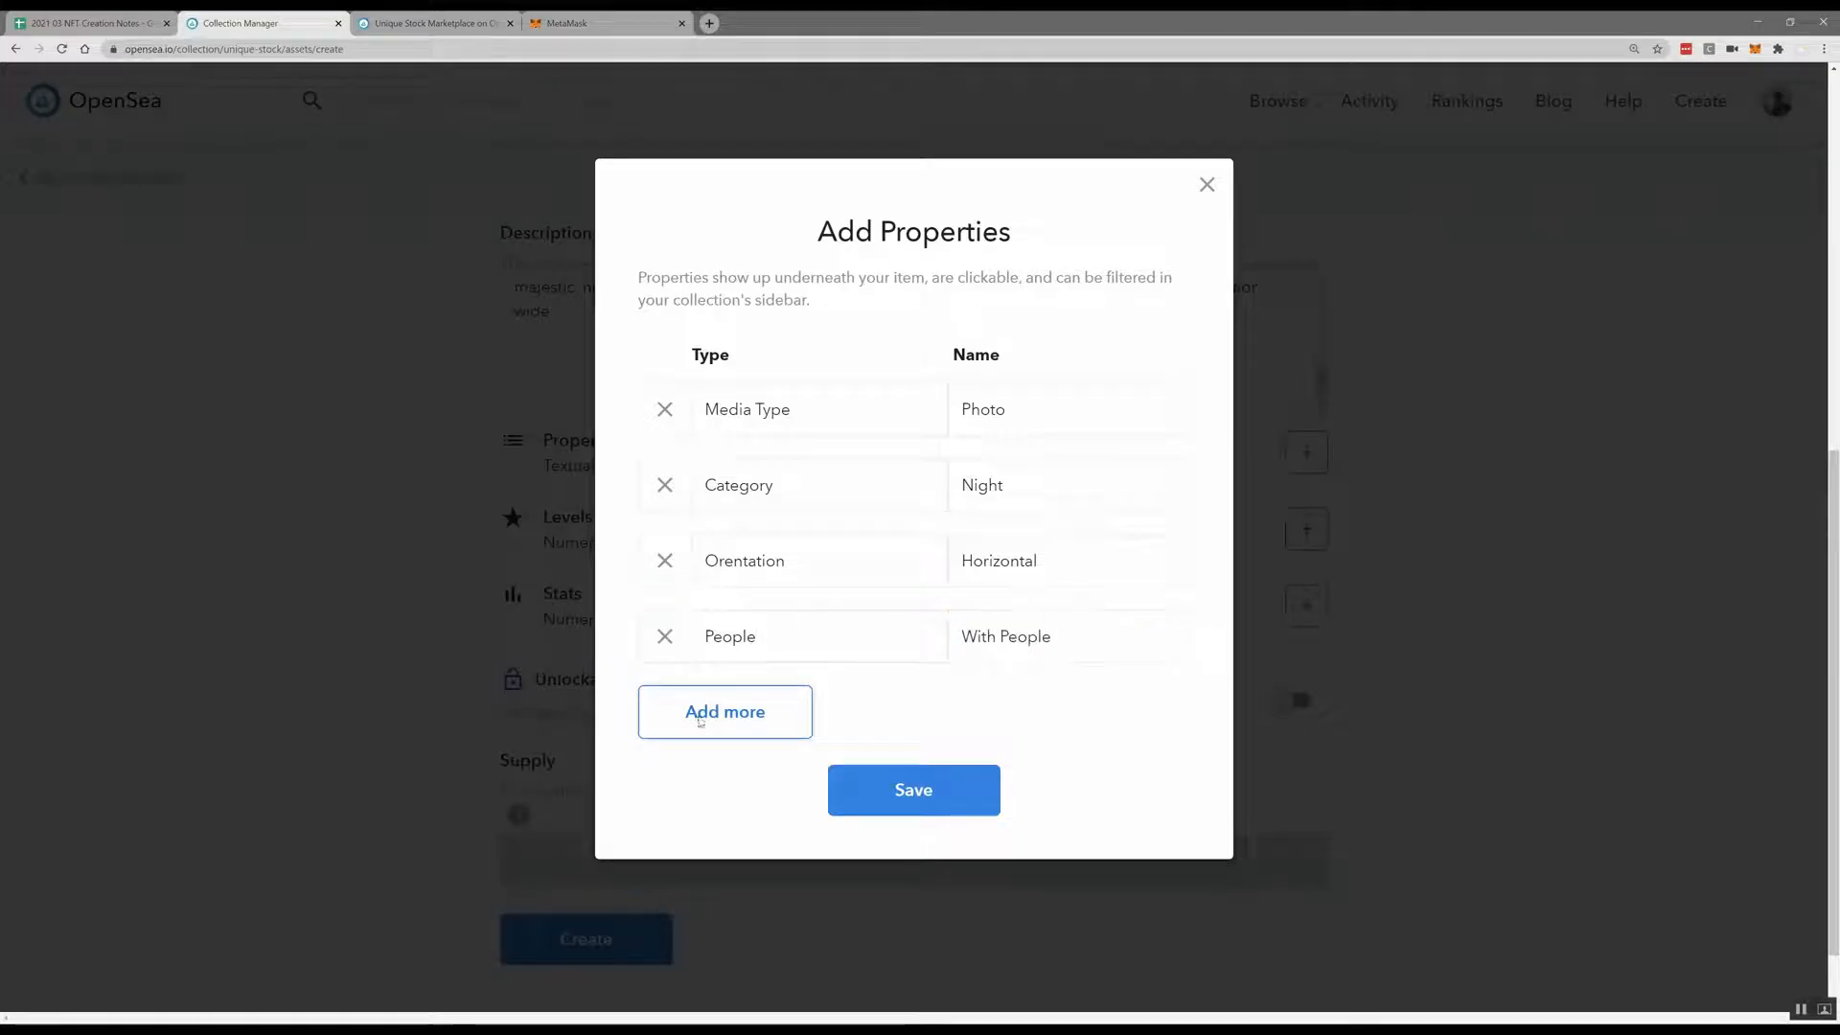
pyautogui.click(130, 20)
pyautogui.click(1317, 213)
pyautogui.hotkey('ctrl', 'c')
pyautogui.click(240, 23)
pyautogui.click(743, 734)
pyautogui.hotkey('ctrl', 'v')
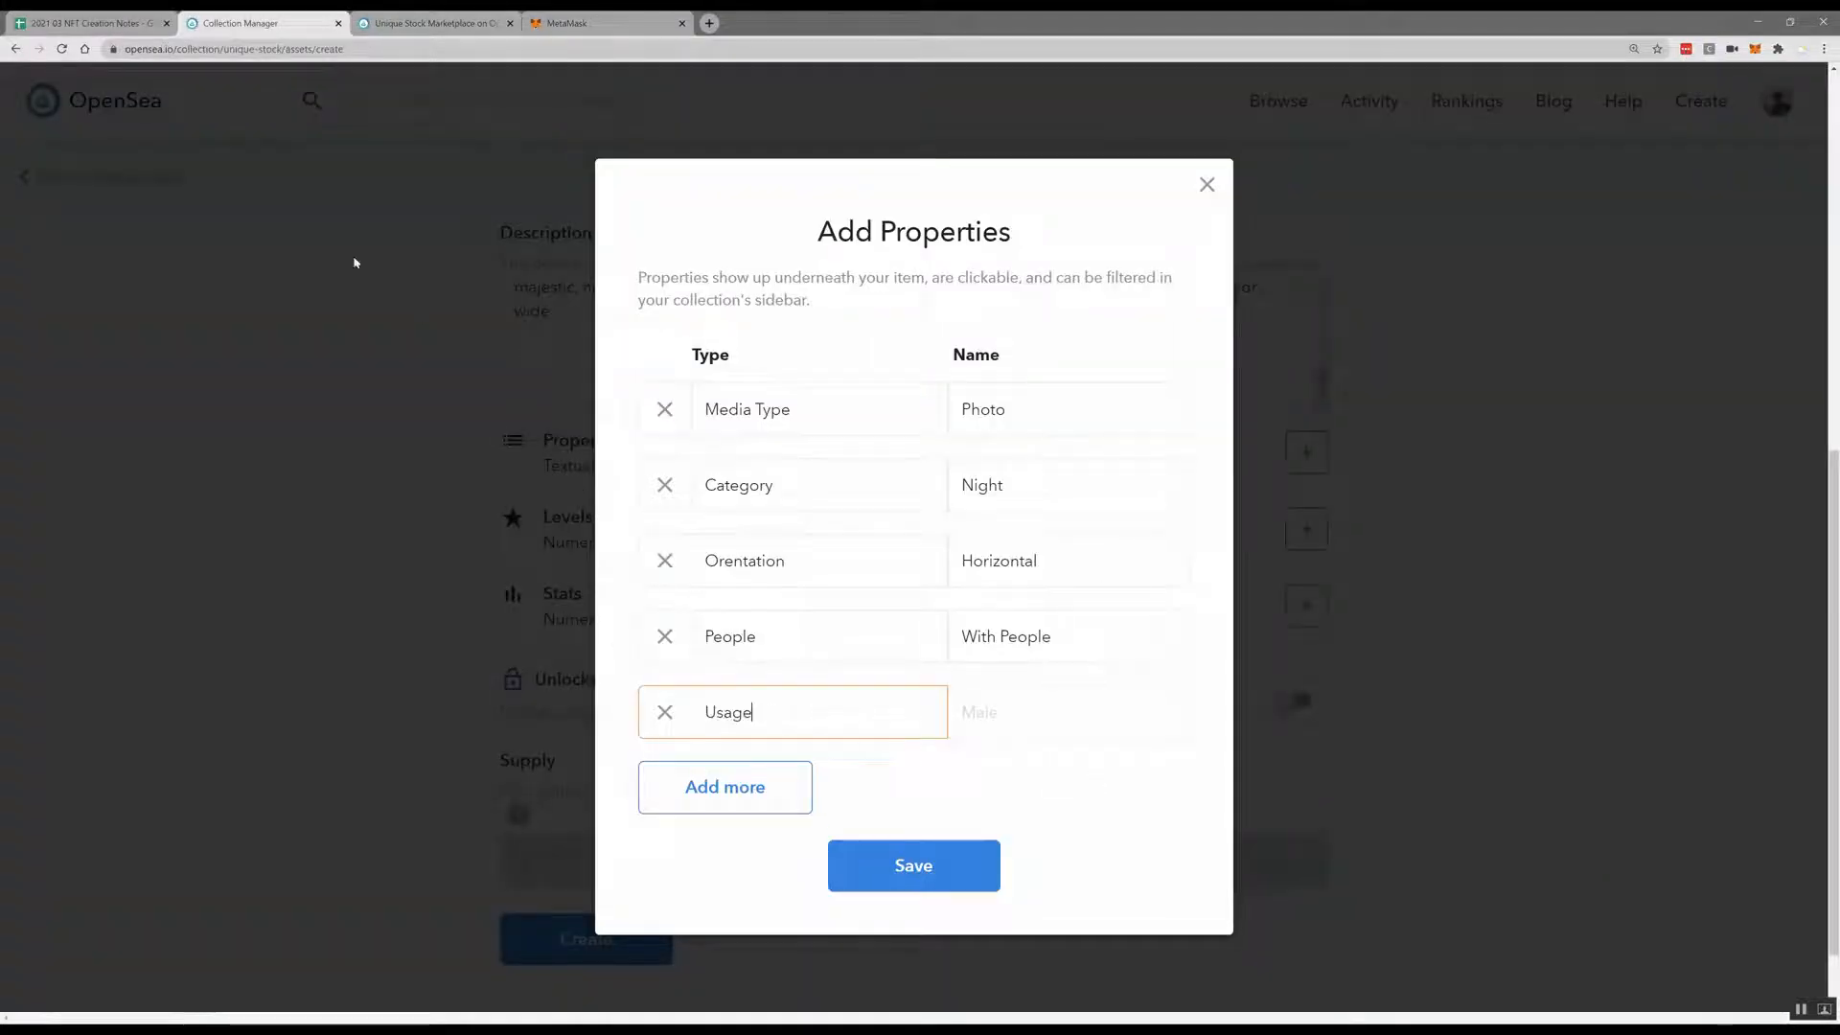
# Copy Commercial from the Moonshadow row of the spreadsheet into the name of the Usage property
pyautogui.click(129, 22)
pyautogui.click(1289, 240)
pyautogui.hotkey('ctrl', 'c')
pyautogui.click(286, 17)
pyautogui.click(1016, 711)
pyautogui.hotkey('ctrl', 'v')
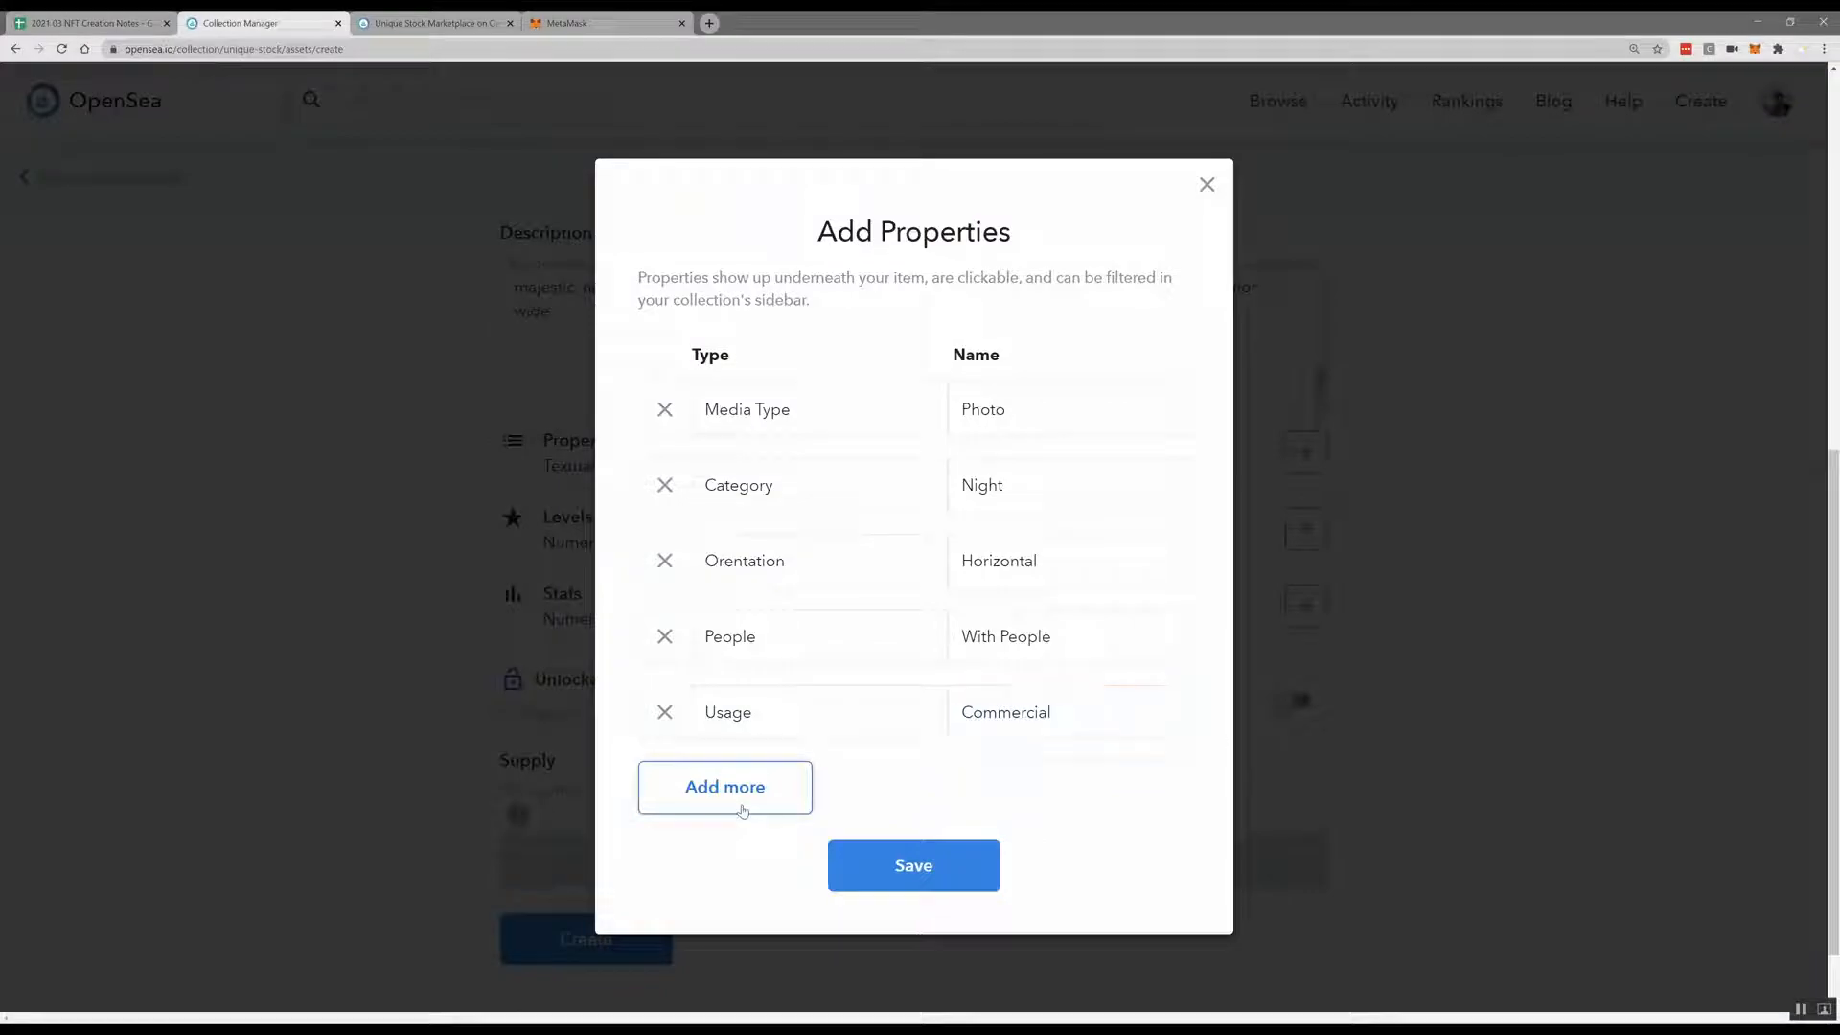
# Add a sixth property and copy the spreadsheet header Creation Date into its type
pyautogui.click(743, 805)
pyautogui.click(92, 22)
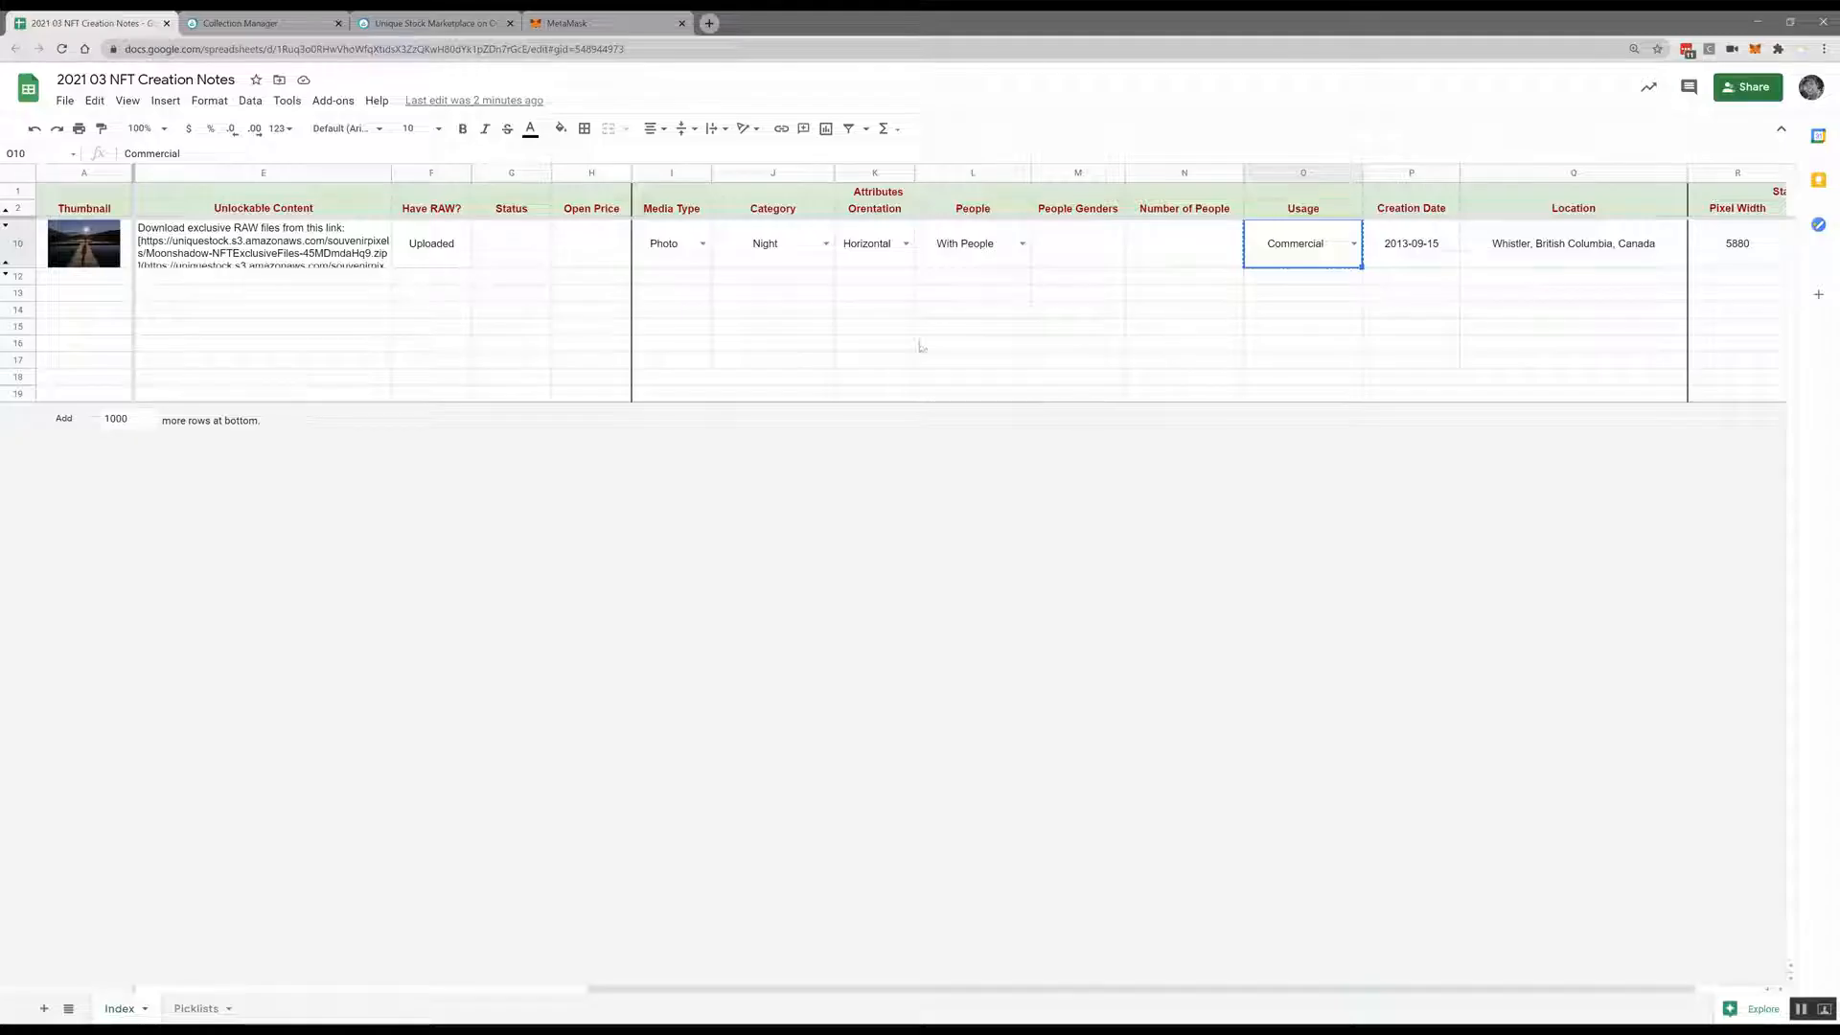
pyautogui.click(1432, 211)
pyautogui.hotkey('ctrl', 'c')
pyautogui.click(298, 20)
pyautogui.click(752, 785)
pyautogui.hotkey('ctrl', 'v')
# Copy 2013-09-15 from the Moonshadow row of the spreadsheet into the name of the Creation Date property
pyautogui.click(94, 22)
pyautogui.click(1419, 245)
pyautogui.hotkey('ctrl', 'c')
pyautogui.click(287, 21)
pyautogui.click(1007, 787)
pyautogui.hotkey('ctrl', 'v')
# Add a Location property named Whistler, British Columbia, Canada from the spreadsheet, and save the properties
pyautogui.click(744, 865)
pyautogui.click(93, 22)
pyautogui.click(1562, 209)
pyautogui.hotkey('ctrl', 'v')
pyautogui.click(92, 22)
pyautogui.click(1563, 245)
pyautogui.hotkey('ctrl', 'c')
pyautogui.click(287, 21)
pyautogui.click(1054, 862)
pyautogui.hotkey('ctrl', 'v')
pyautogui.click(911, 941)
# Start a first stat for the new item and set its maximum value to 0
pyautogui.scroll(-2, 965, 710)
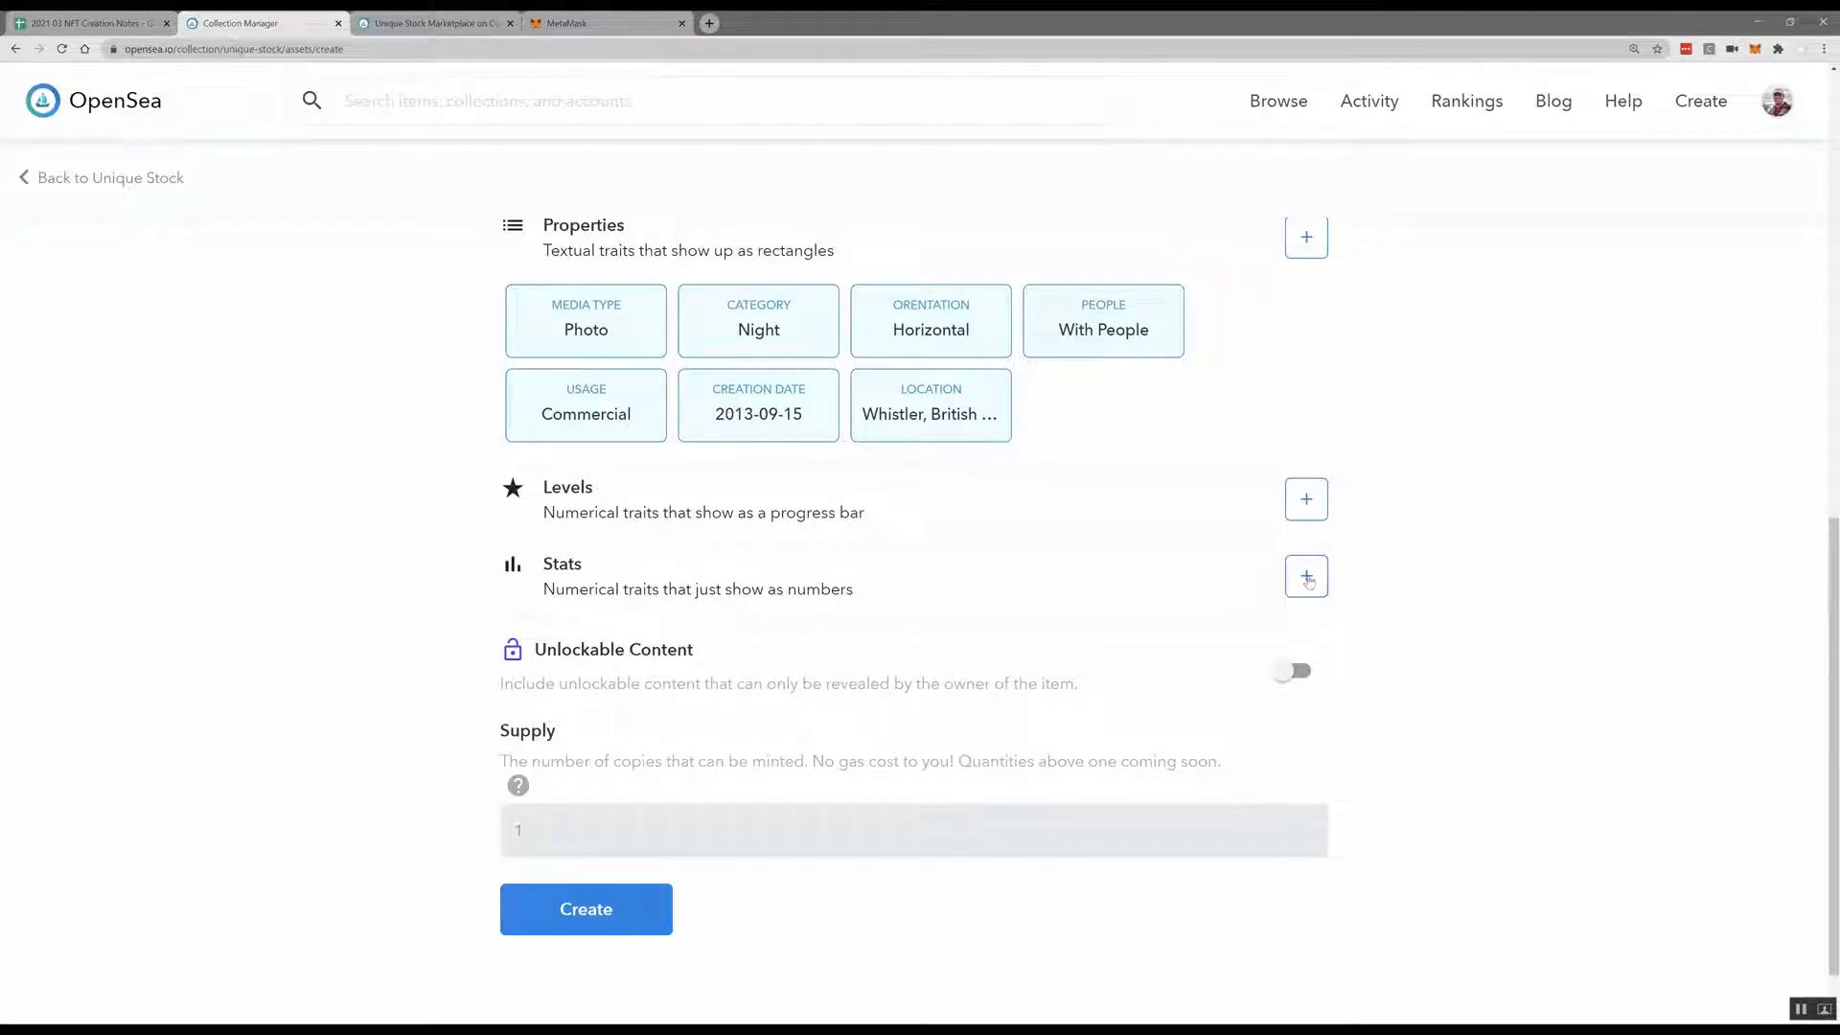
pyautogui.click(1306, 577)
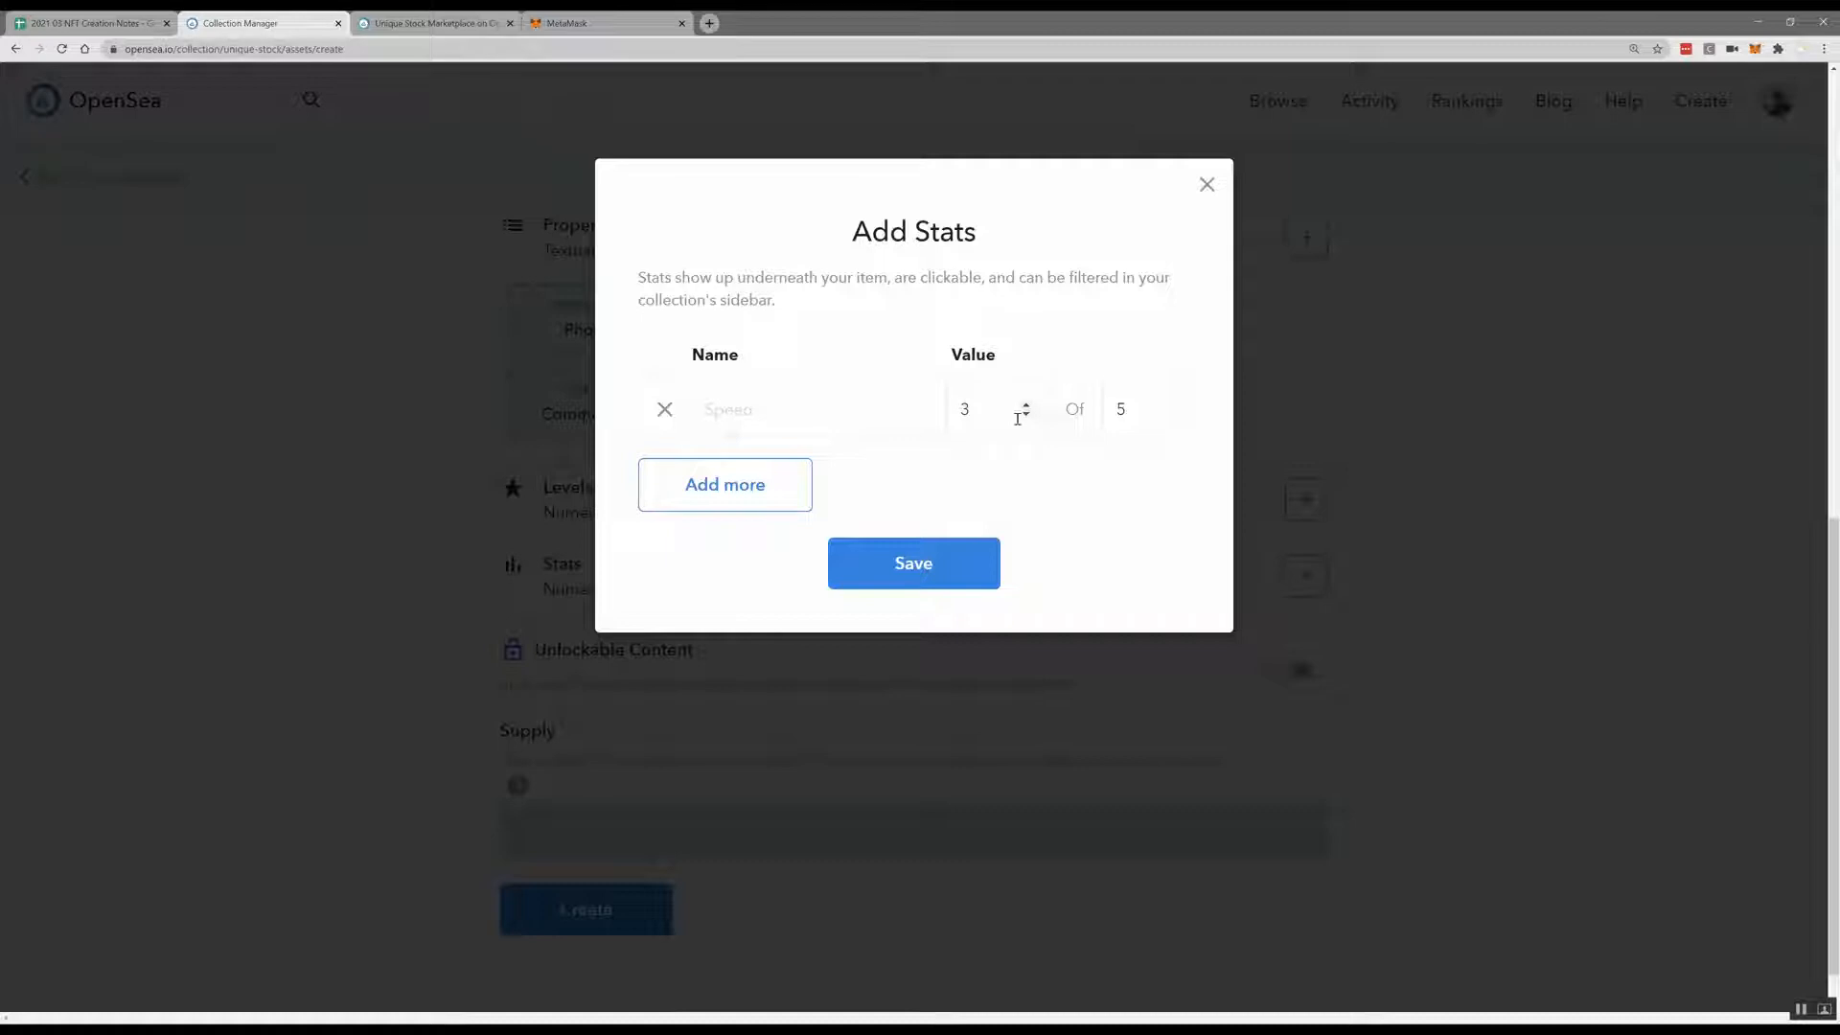
pyautogui.click(1168, 415)
pyautogui.click(1024, 405)
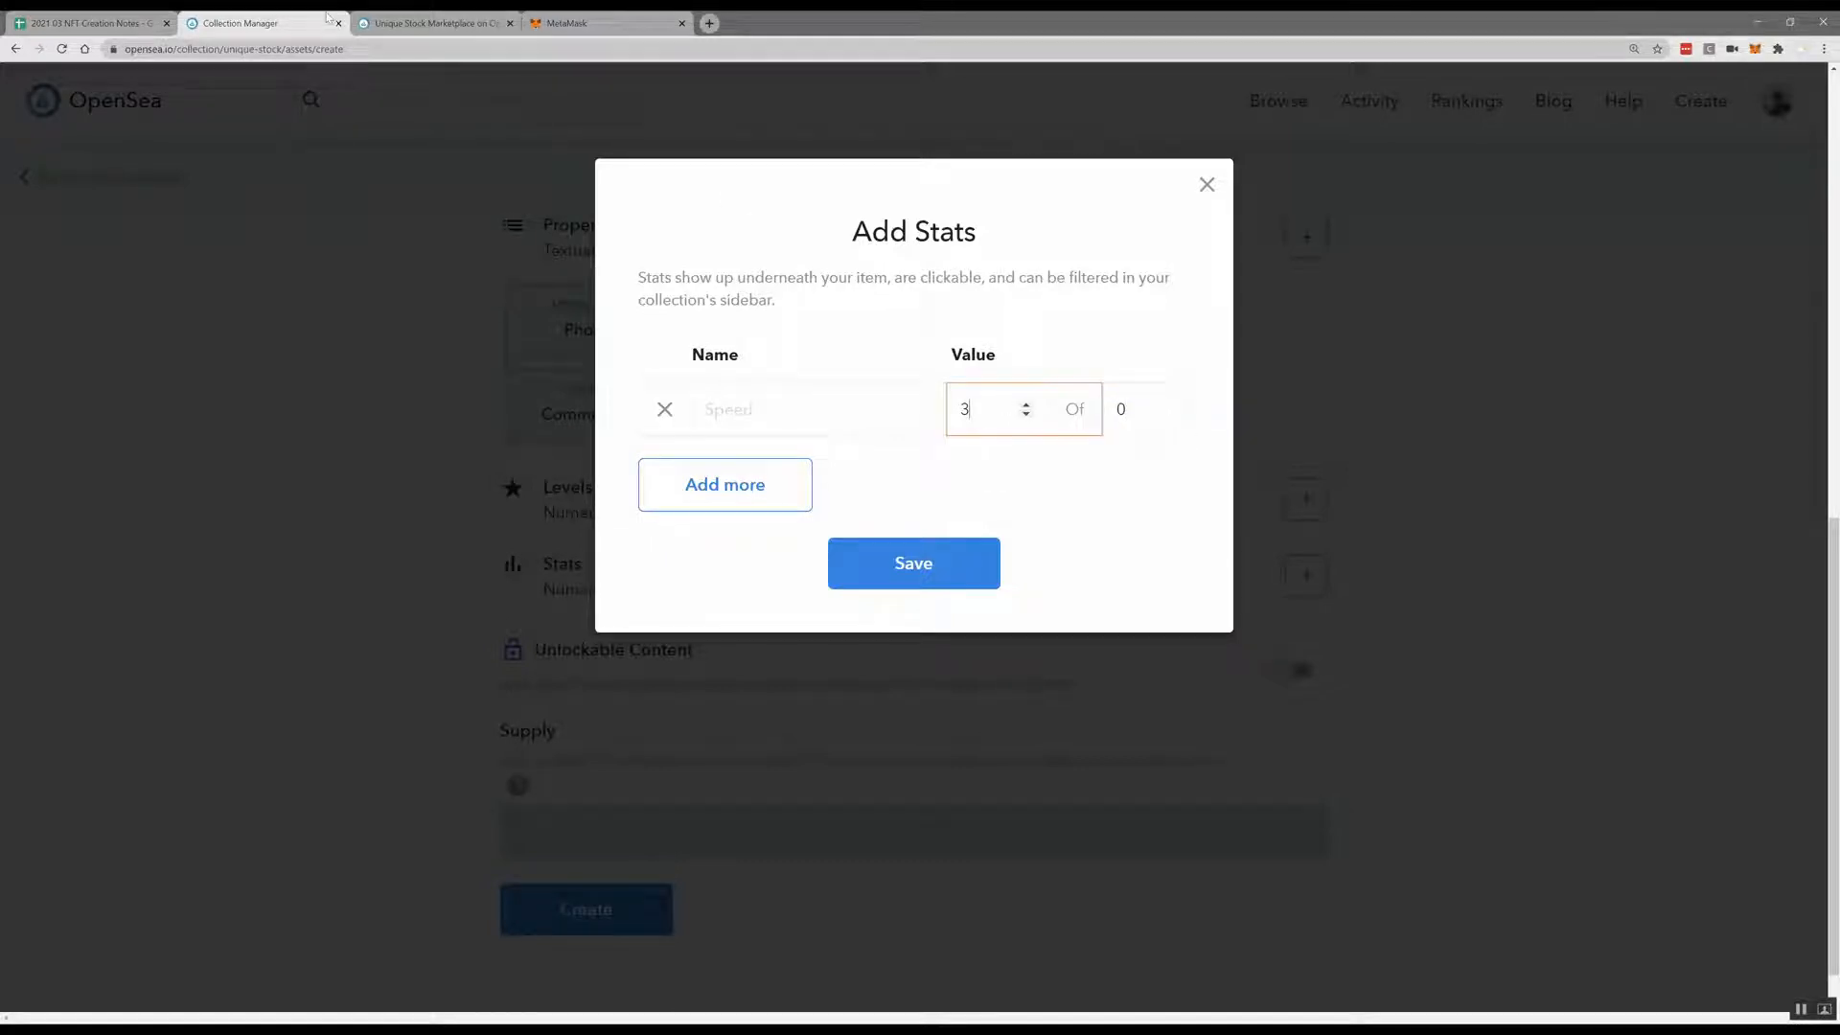
# Copy the spreadsheet header Pixel Width into the name of the first stat
pyautogui.click(419, 17)
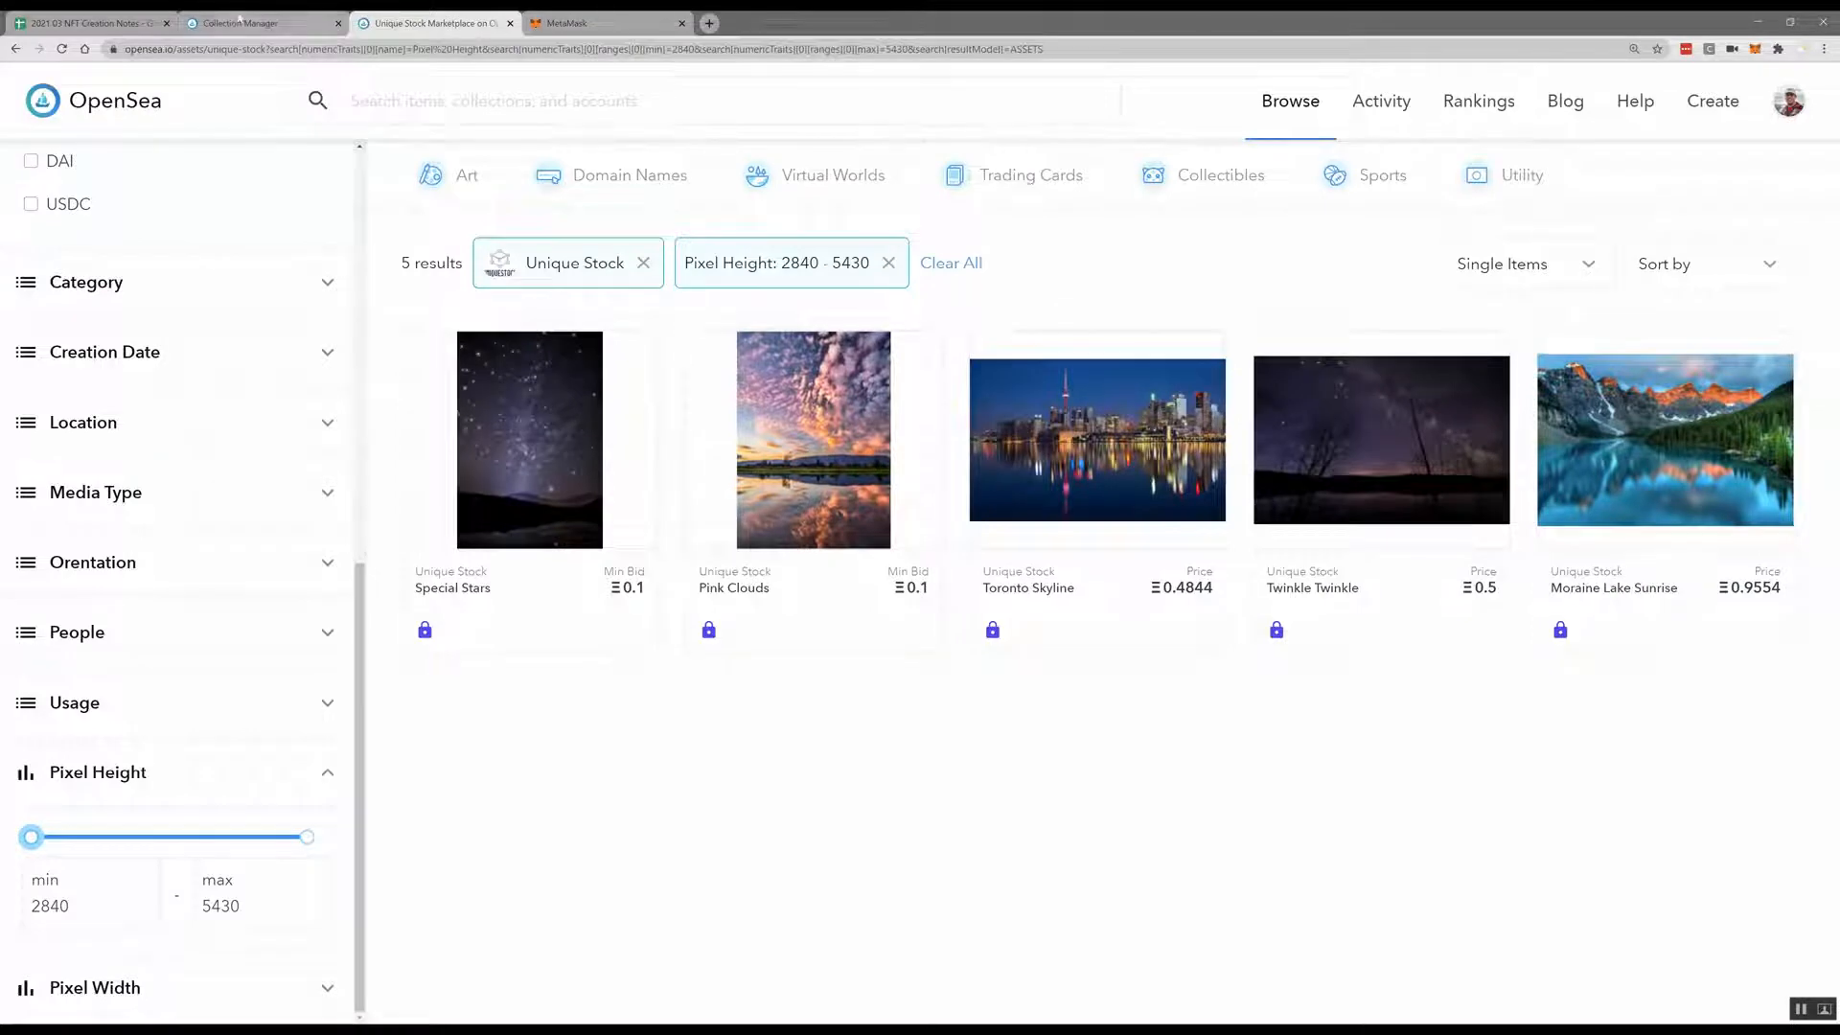
pyautogui.click(151, 17)
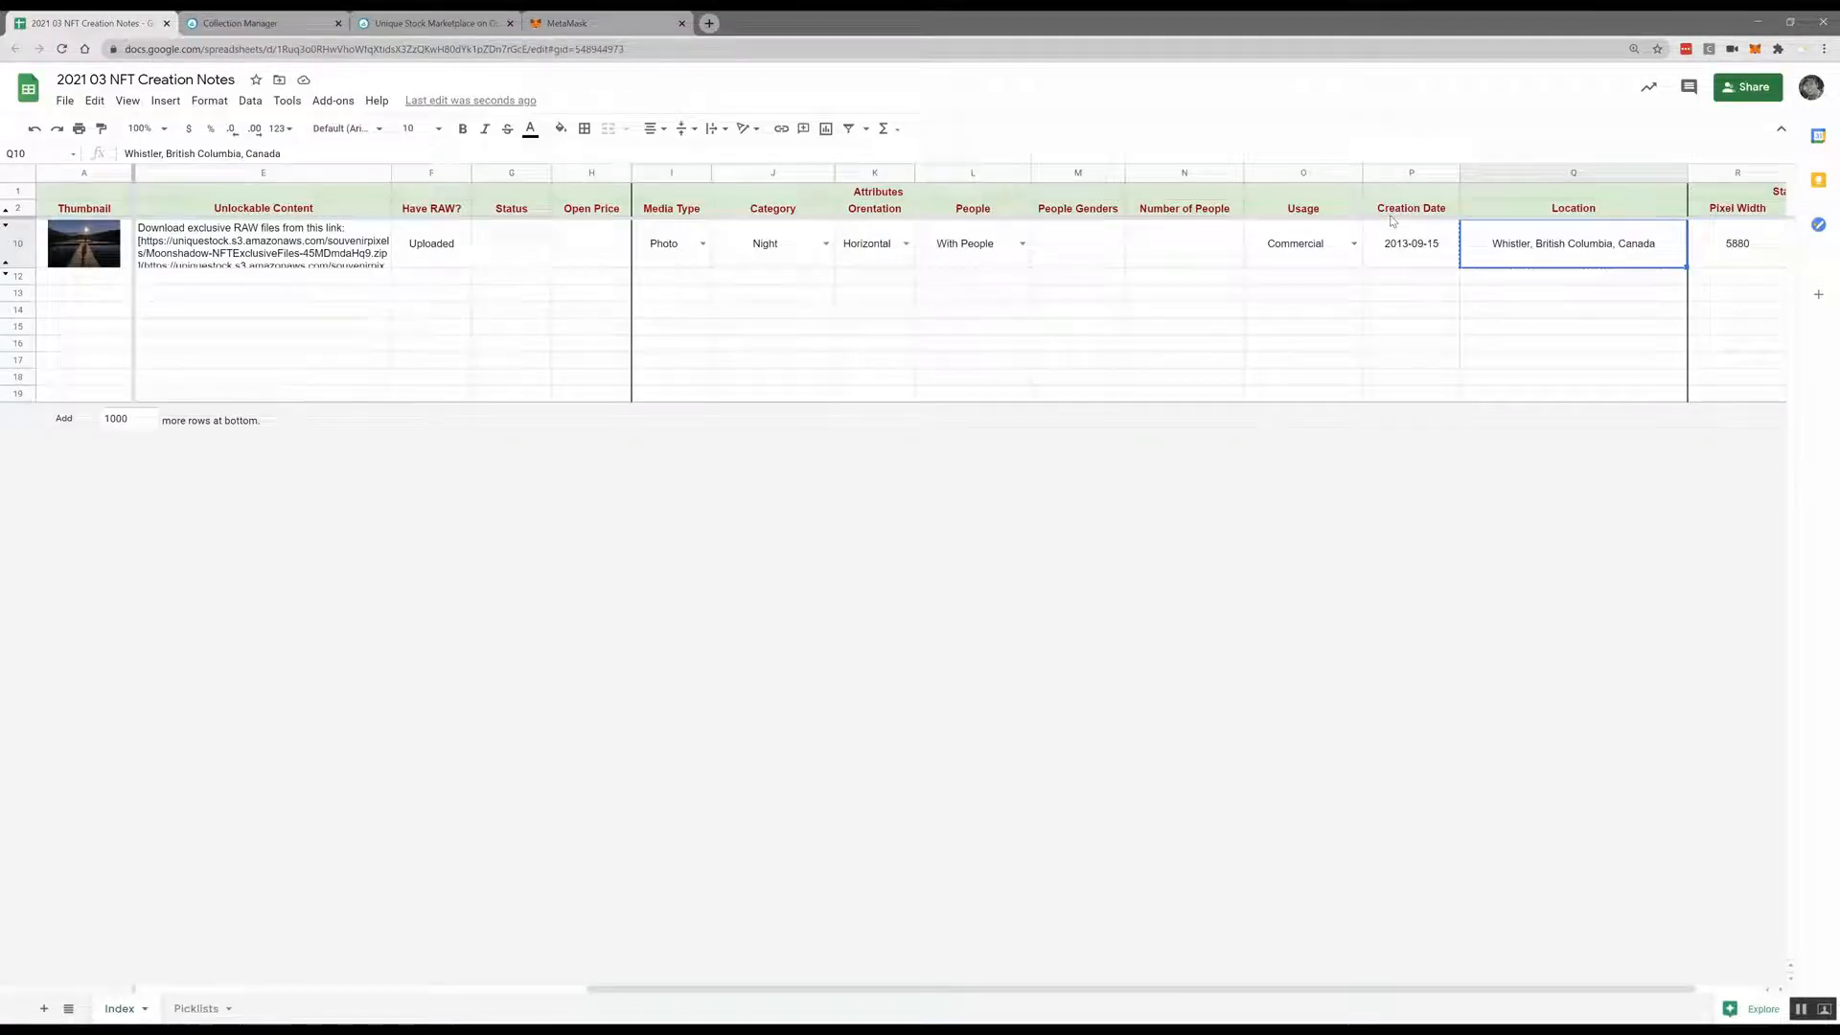
pyautogui.press('Right')
pyautogui.hotkey('ctrl', 'c')
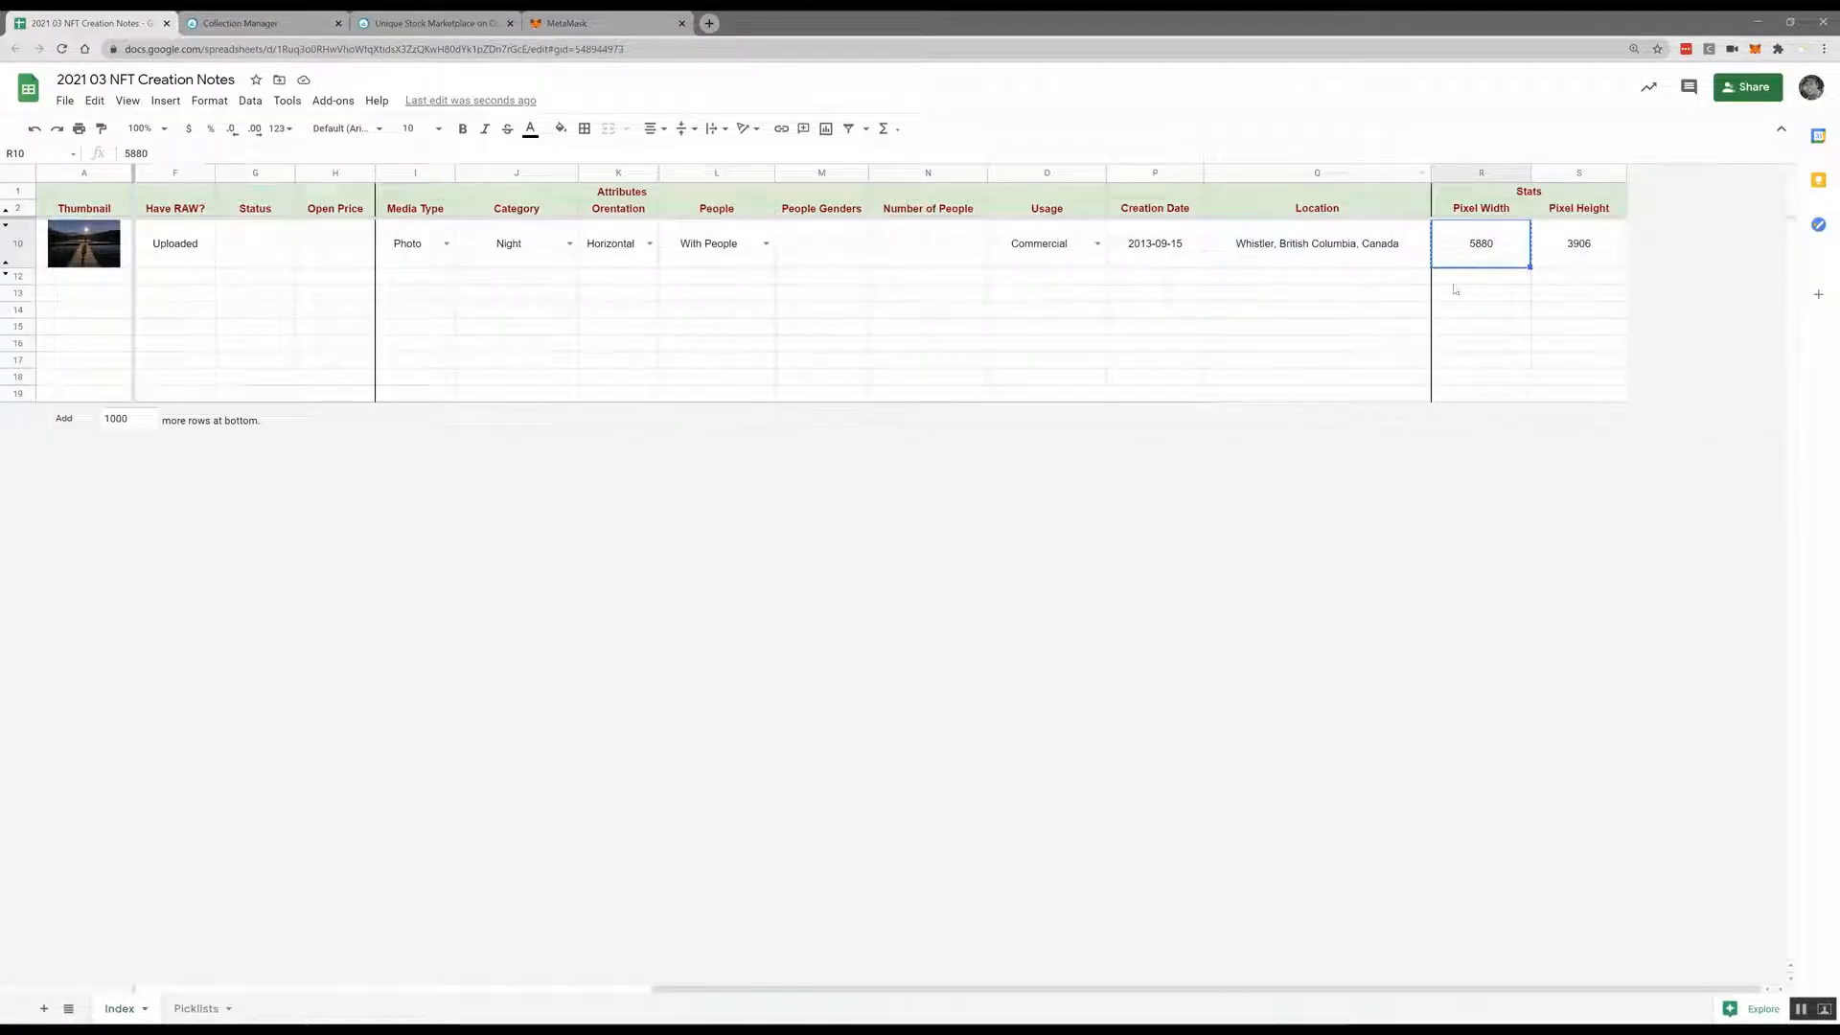
pyautogui.press('Up')
pyautogui.hotkey('ctrl', 'c')
pyautogui.click(231, 23)
pyautogui.hotkey('shift', 'Tab')
pyautogui.hotkey('ctrl', 'v')
# Set the Pixel Width stat's value to 5880, copied from the Moonshadow row of the spreadsheet
pyautogui.click(125, 24)
pyautogui.click(1490, 254)
pyautogui.hotkey('ctrl', 'c')
pyautogui.click(269, 24)
pyautogui.click(996, 415)
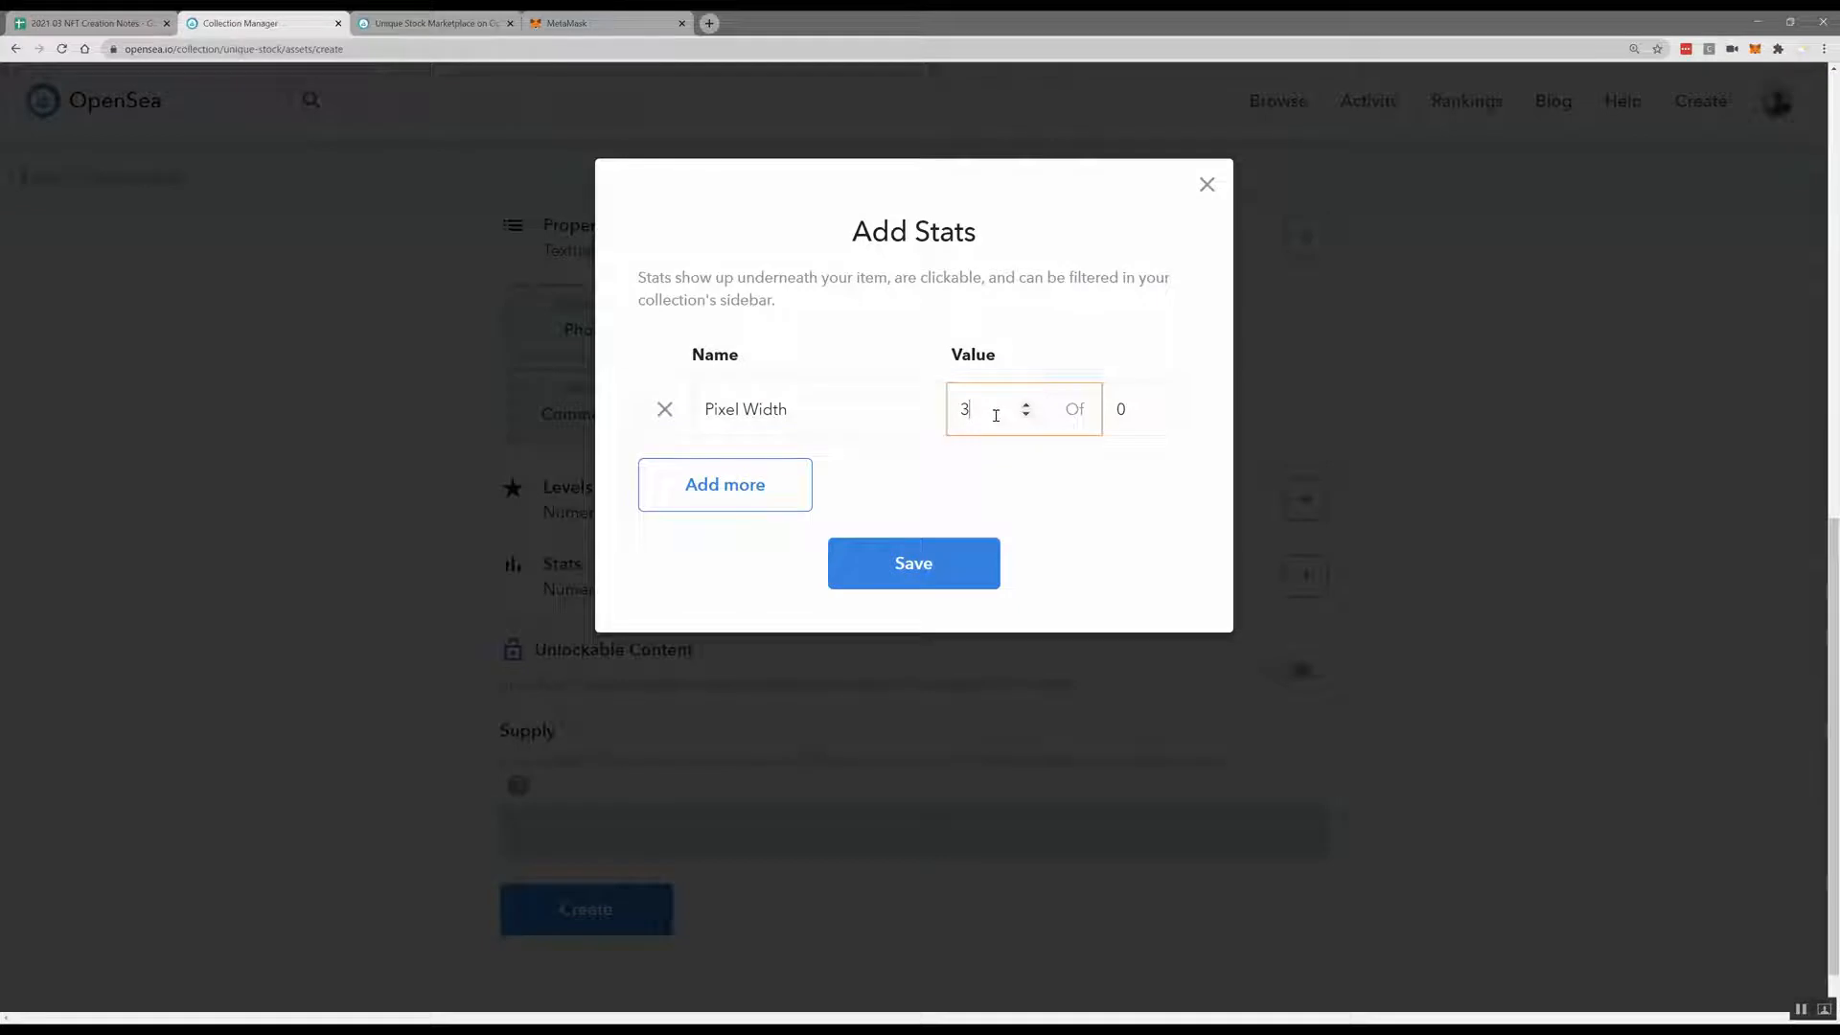
pyautogui.hotkey('ctrl', 'v')
pyautogui.hotkey('ctrl', 'a')
pyautogui.hotkey('ctrl', 'v')
# Add a second stat and copy the spreadsheet header Pixel Height into its name
pyautogui.click(760, 492)
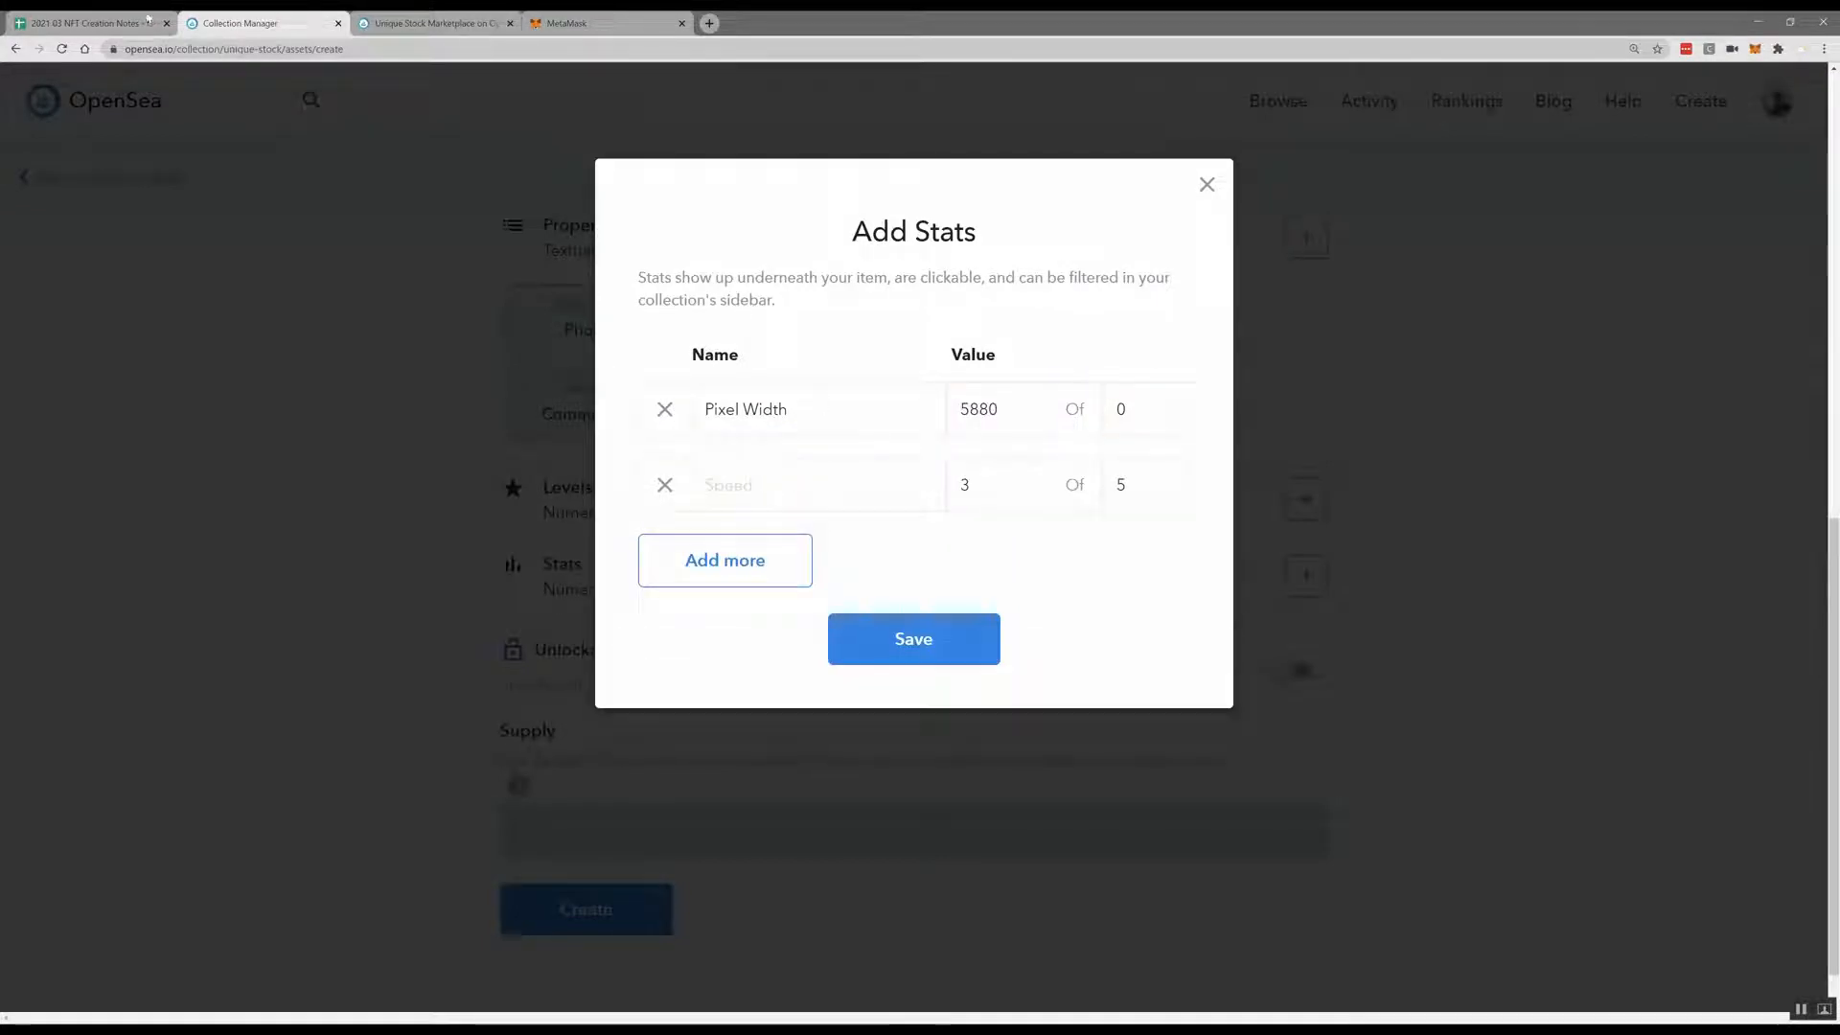
pyautogui.click(86, 23)
pyautogui.click(1578, 208)
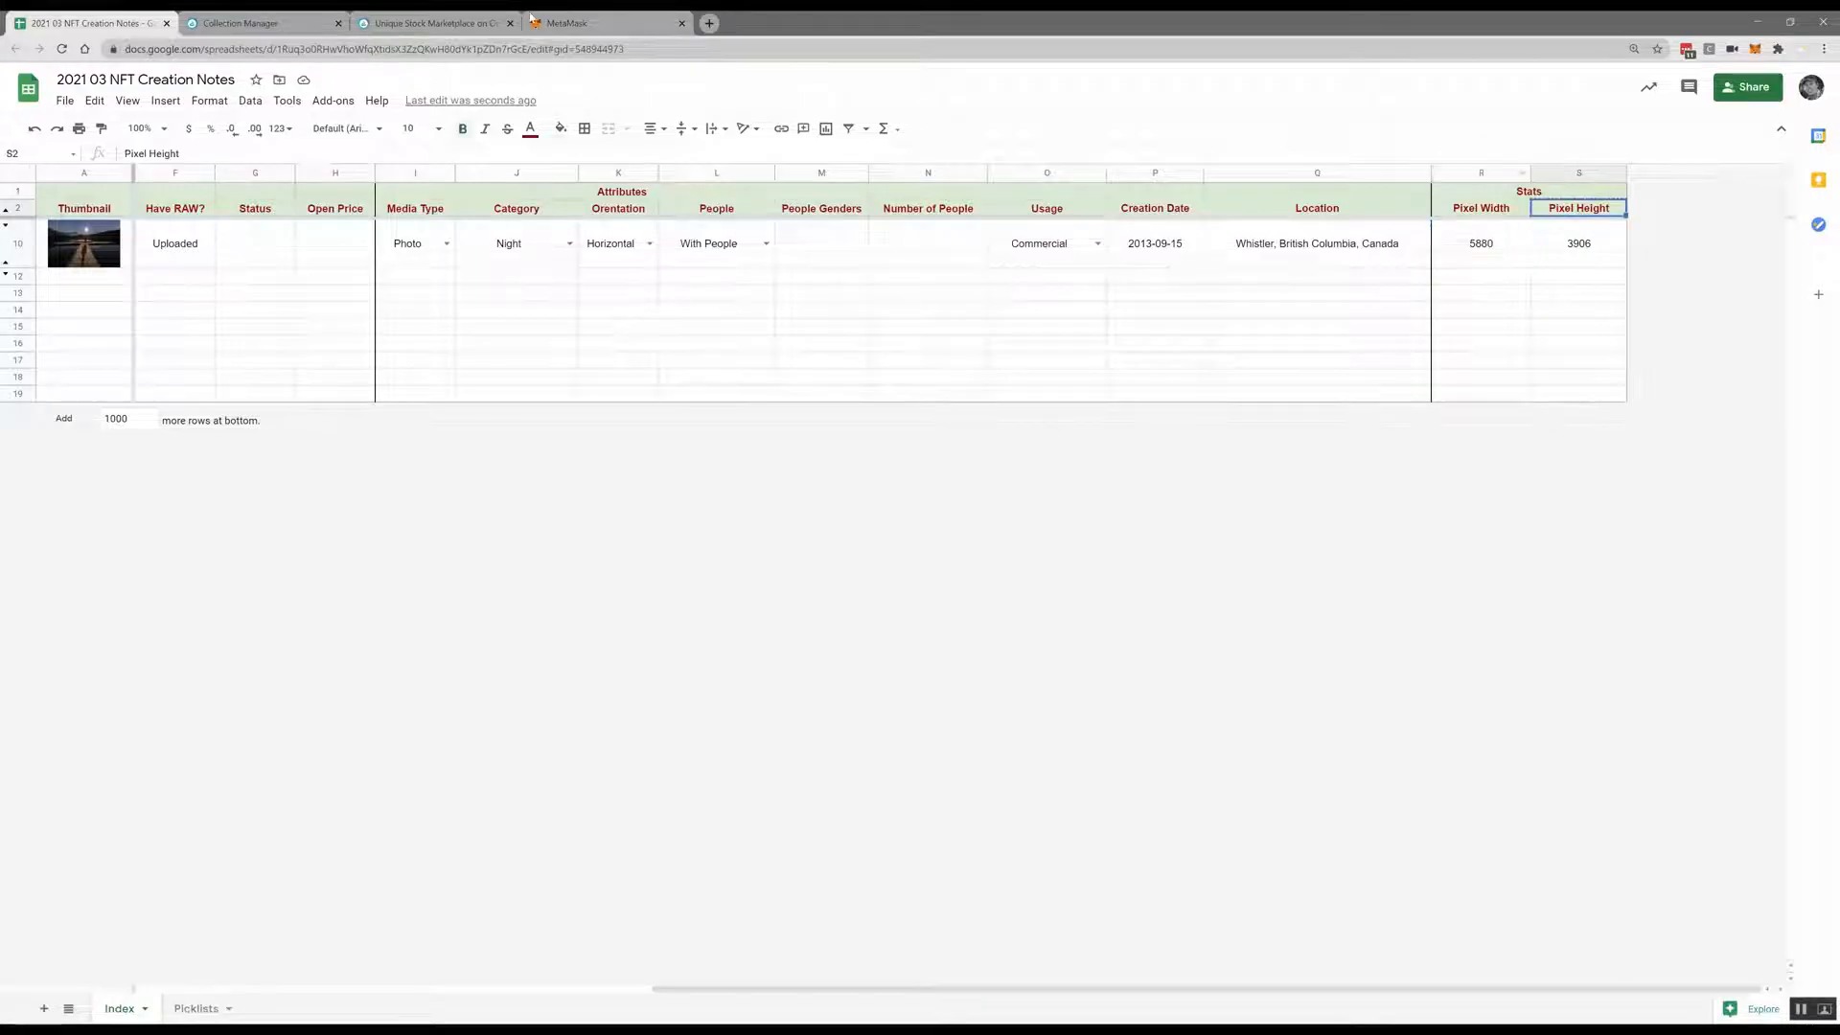
pyautogui.click(242, 23)
pyautogui.click(747, 487)
pyautogui.hotkey('ctrl', 'v')
# Set the Pixel Height stat to 3906 from the spreadsheet with a maximum of 0, and save the stats
pyautogui.click(91, 23)
pyautogui.click(1578, 243)
pyautogui.click(242, 23)
pyautogui.doubleClick(1154, 492)
pyautogui.write('0')
pyautogui.click(1020, 498)
pyautogui.hotkey('ctrl', 'v')
pyautogui.doubleClick(1021, 498)
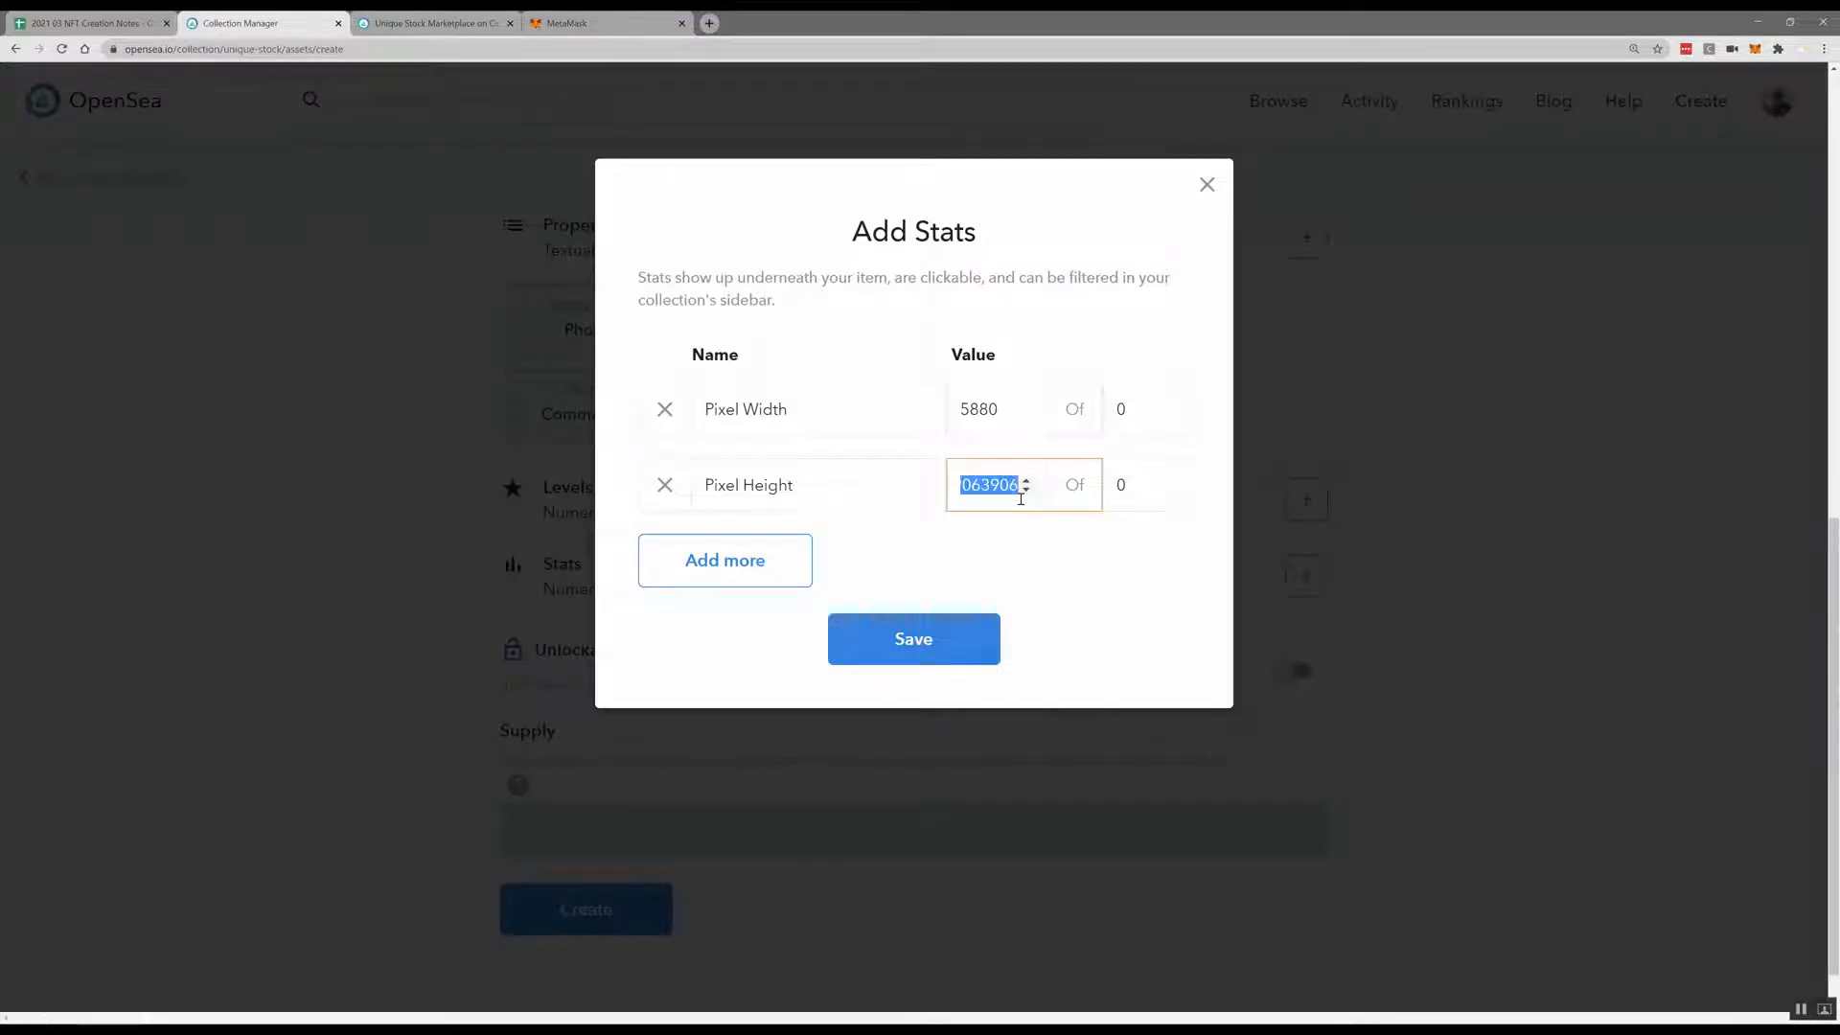
pyautogui.hotkey('ctrl', 'v')
pyautogui.click(913, 653)
pyautogui.scroll(-2, 888, 646)
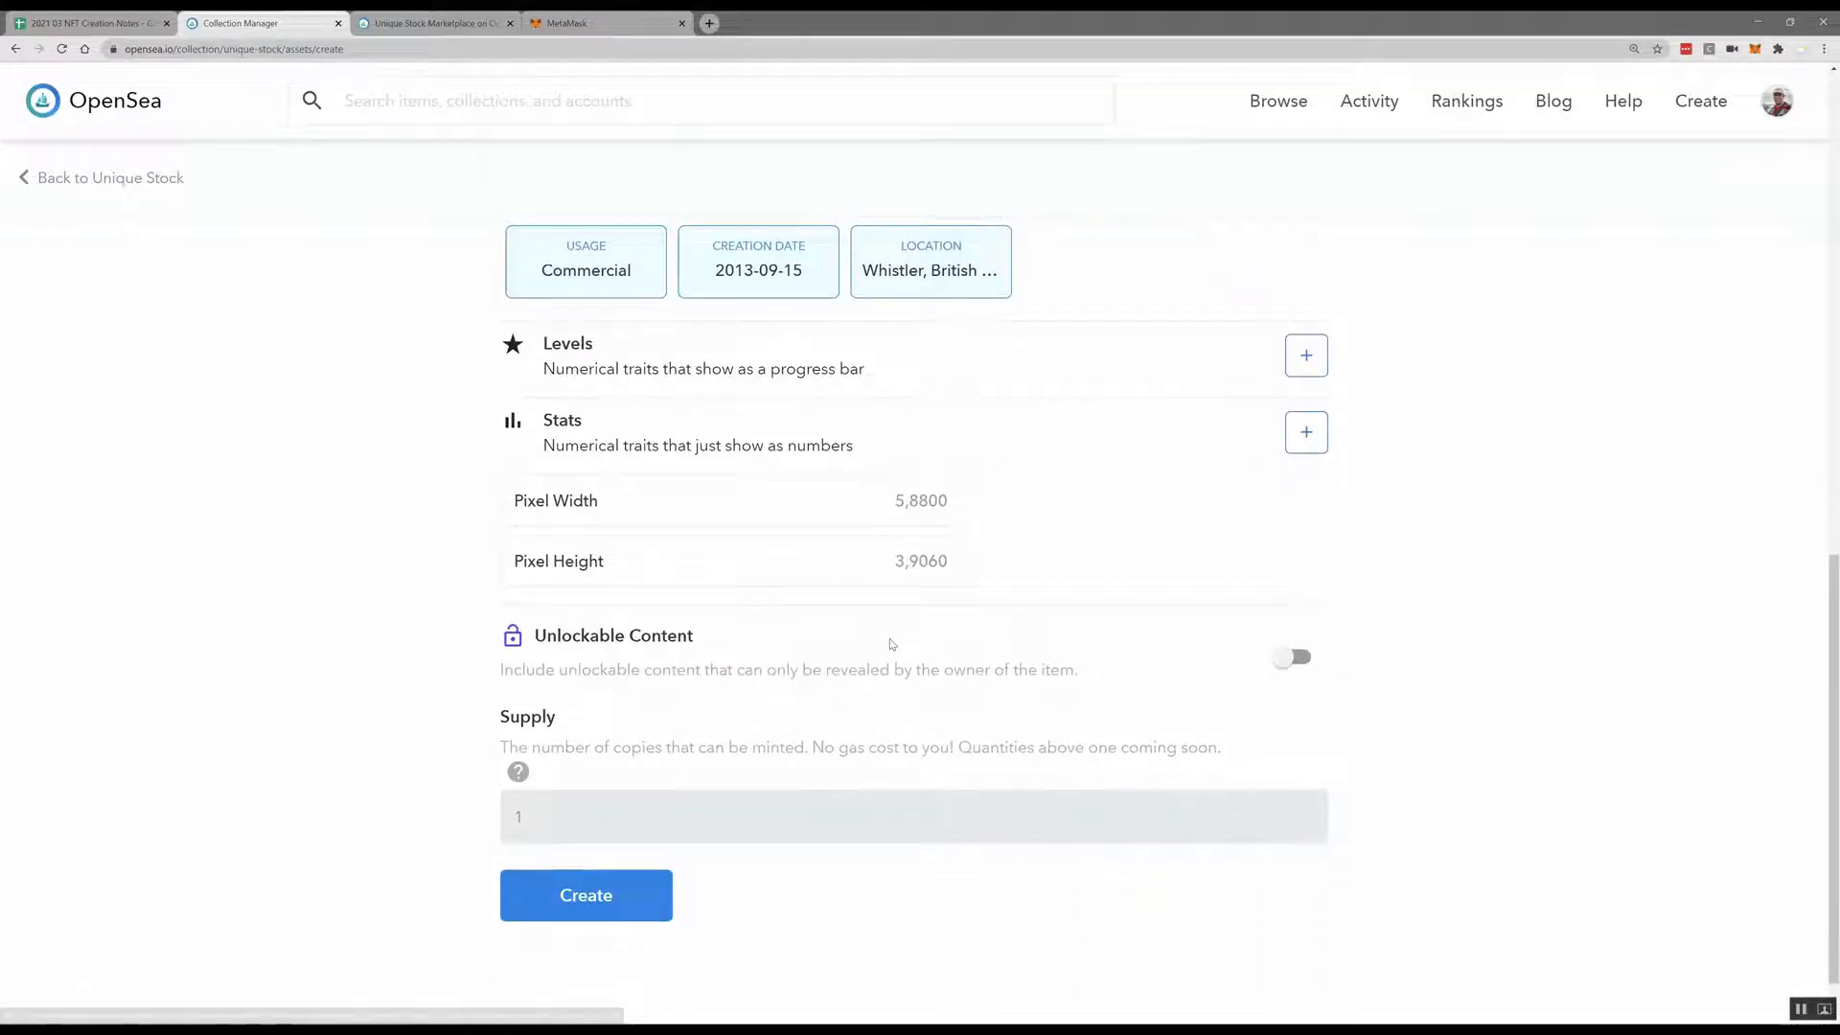
# Enable unlockable content for the item and copy the full text of the Moonshadow row's Unlockable Content cell in the spreadsheet
pyautogui.click(1296, 659)
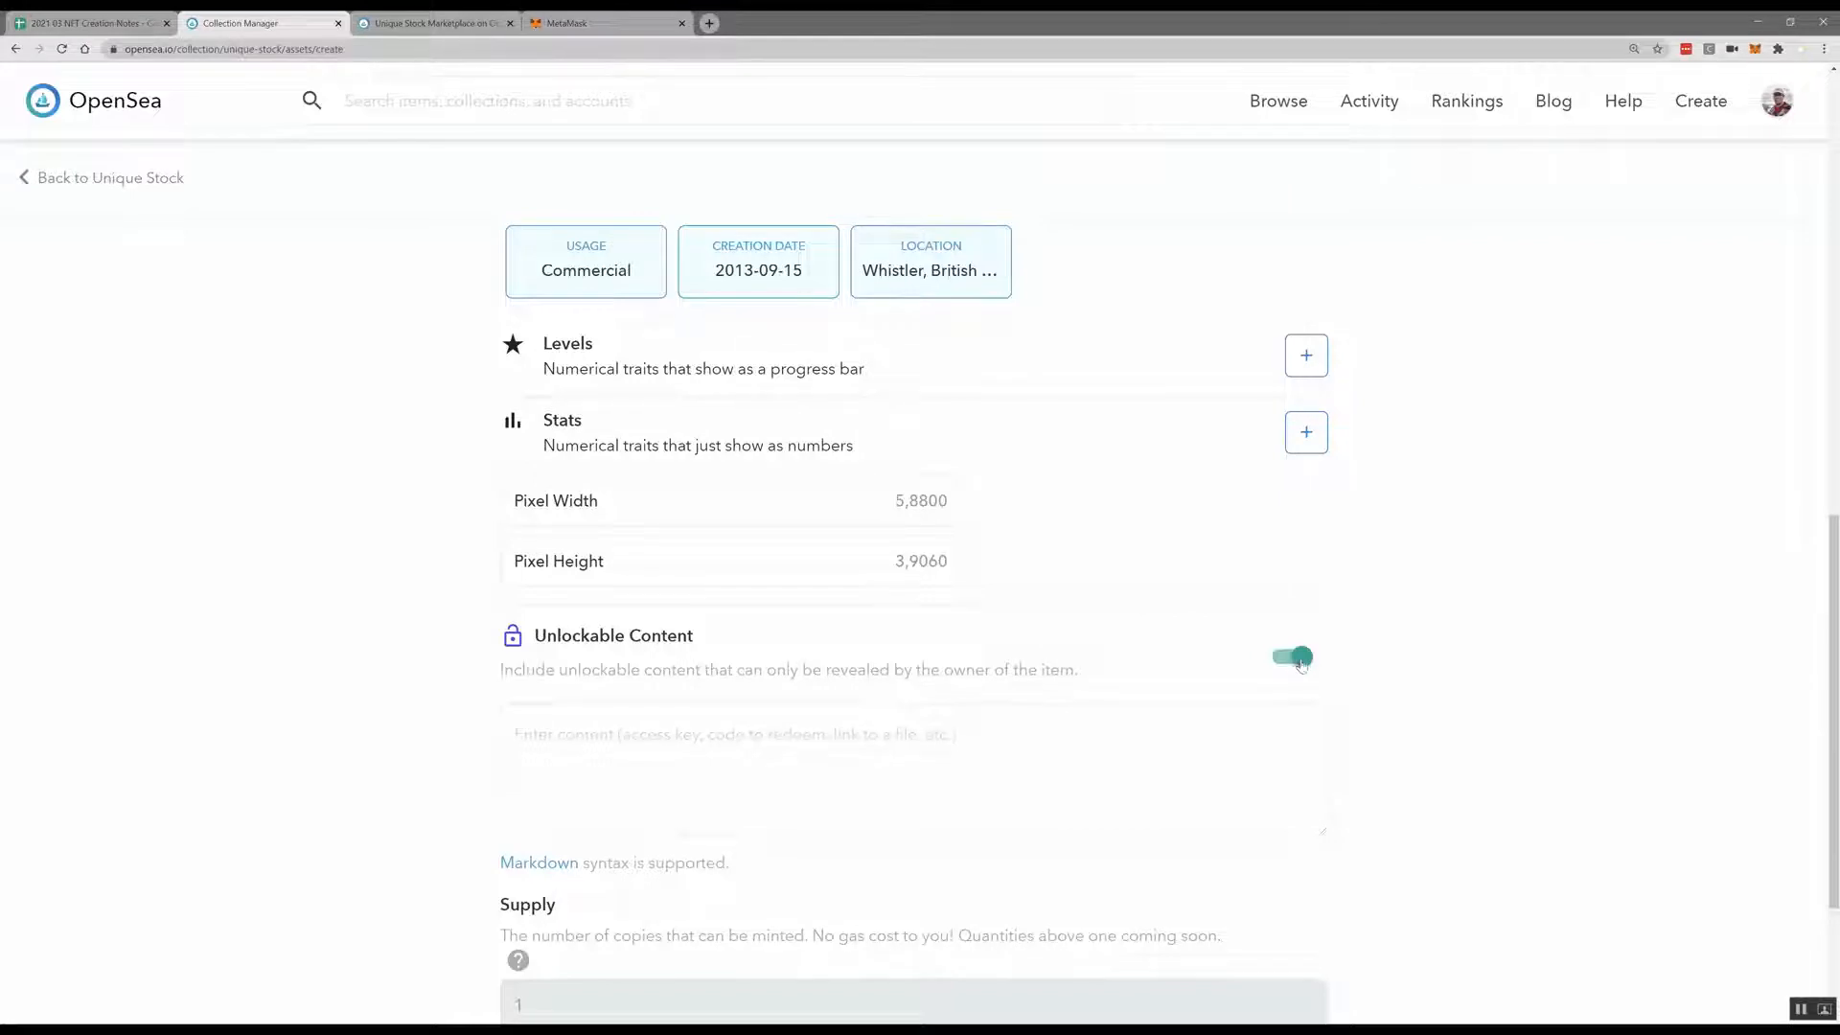
pyautogui.click(85, 17)
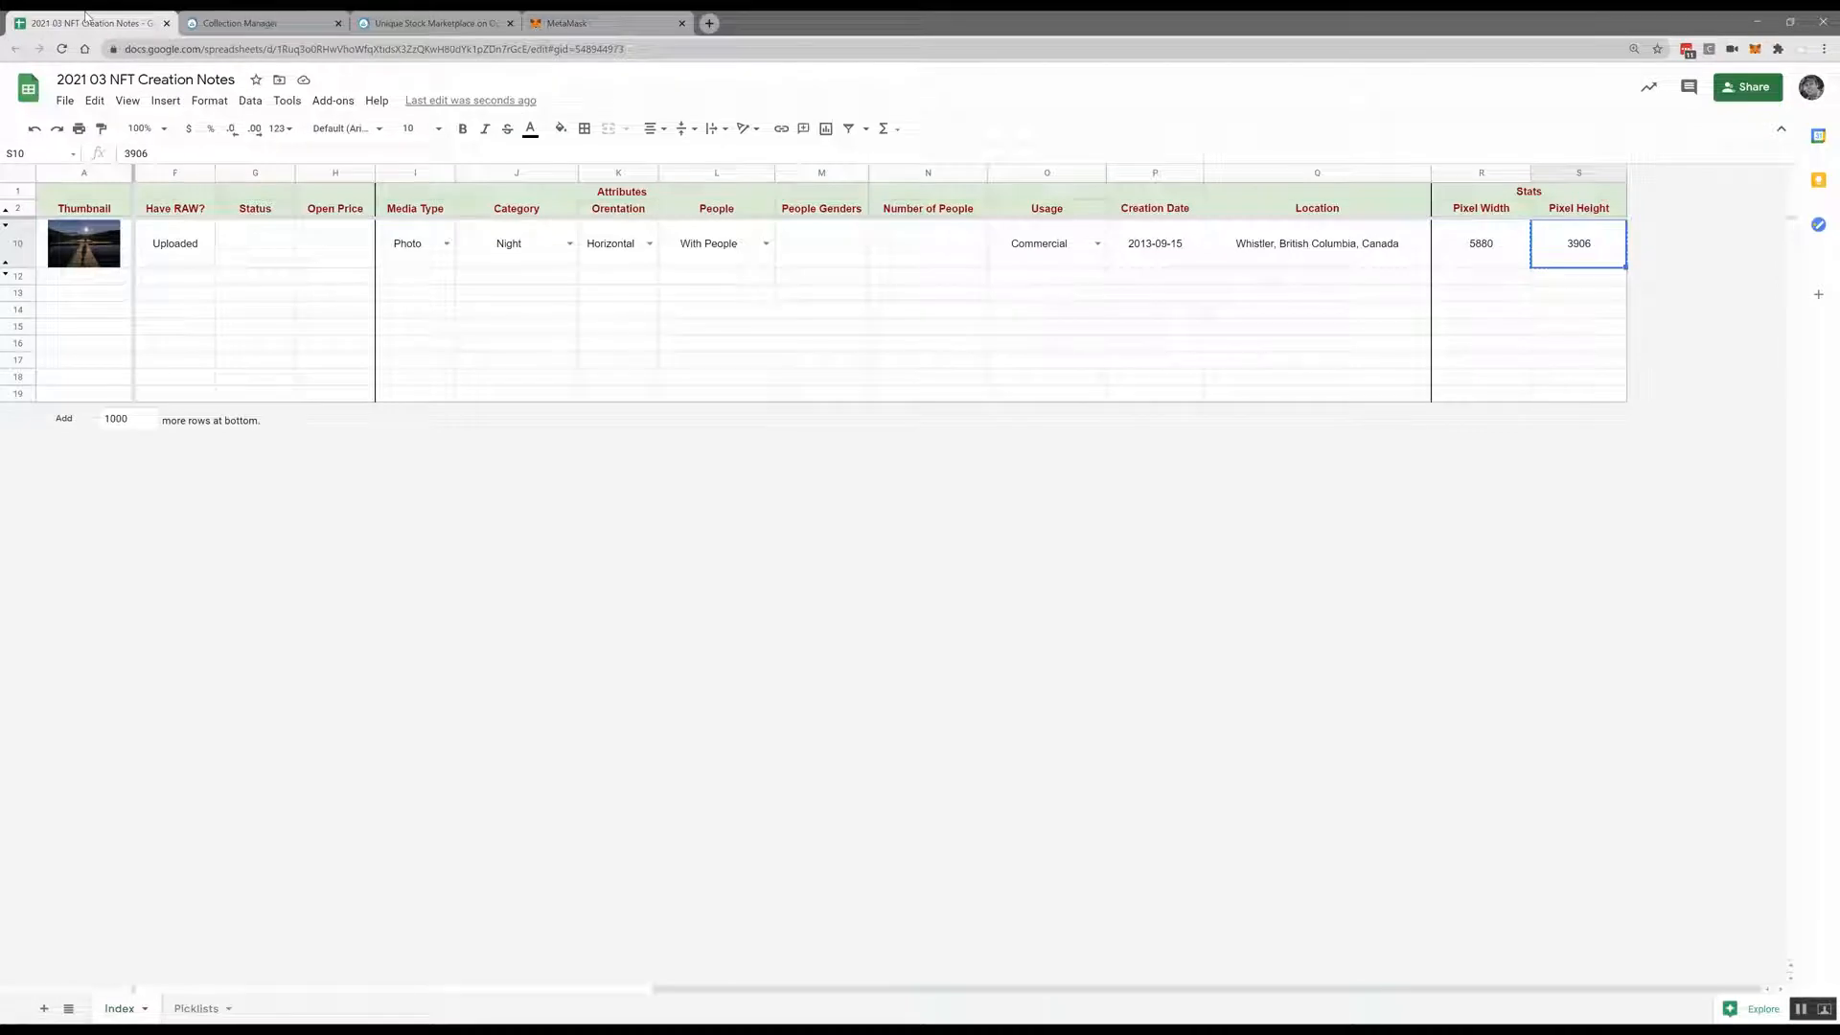
pyautogui.hotkey('ctrl', 'c')
pyautogui.click(528, 247)
pyautogui.press('Left')
pyautogui.press('Left')
pyautogui.press('Left')
pyautogui.press('Left')
pyautogui.press('Left')
pyautogui.press('Left')
pyautogui.press('Left')
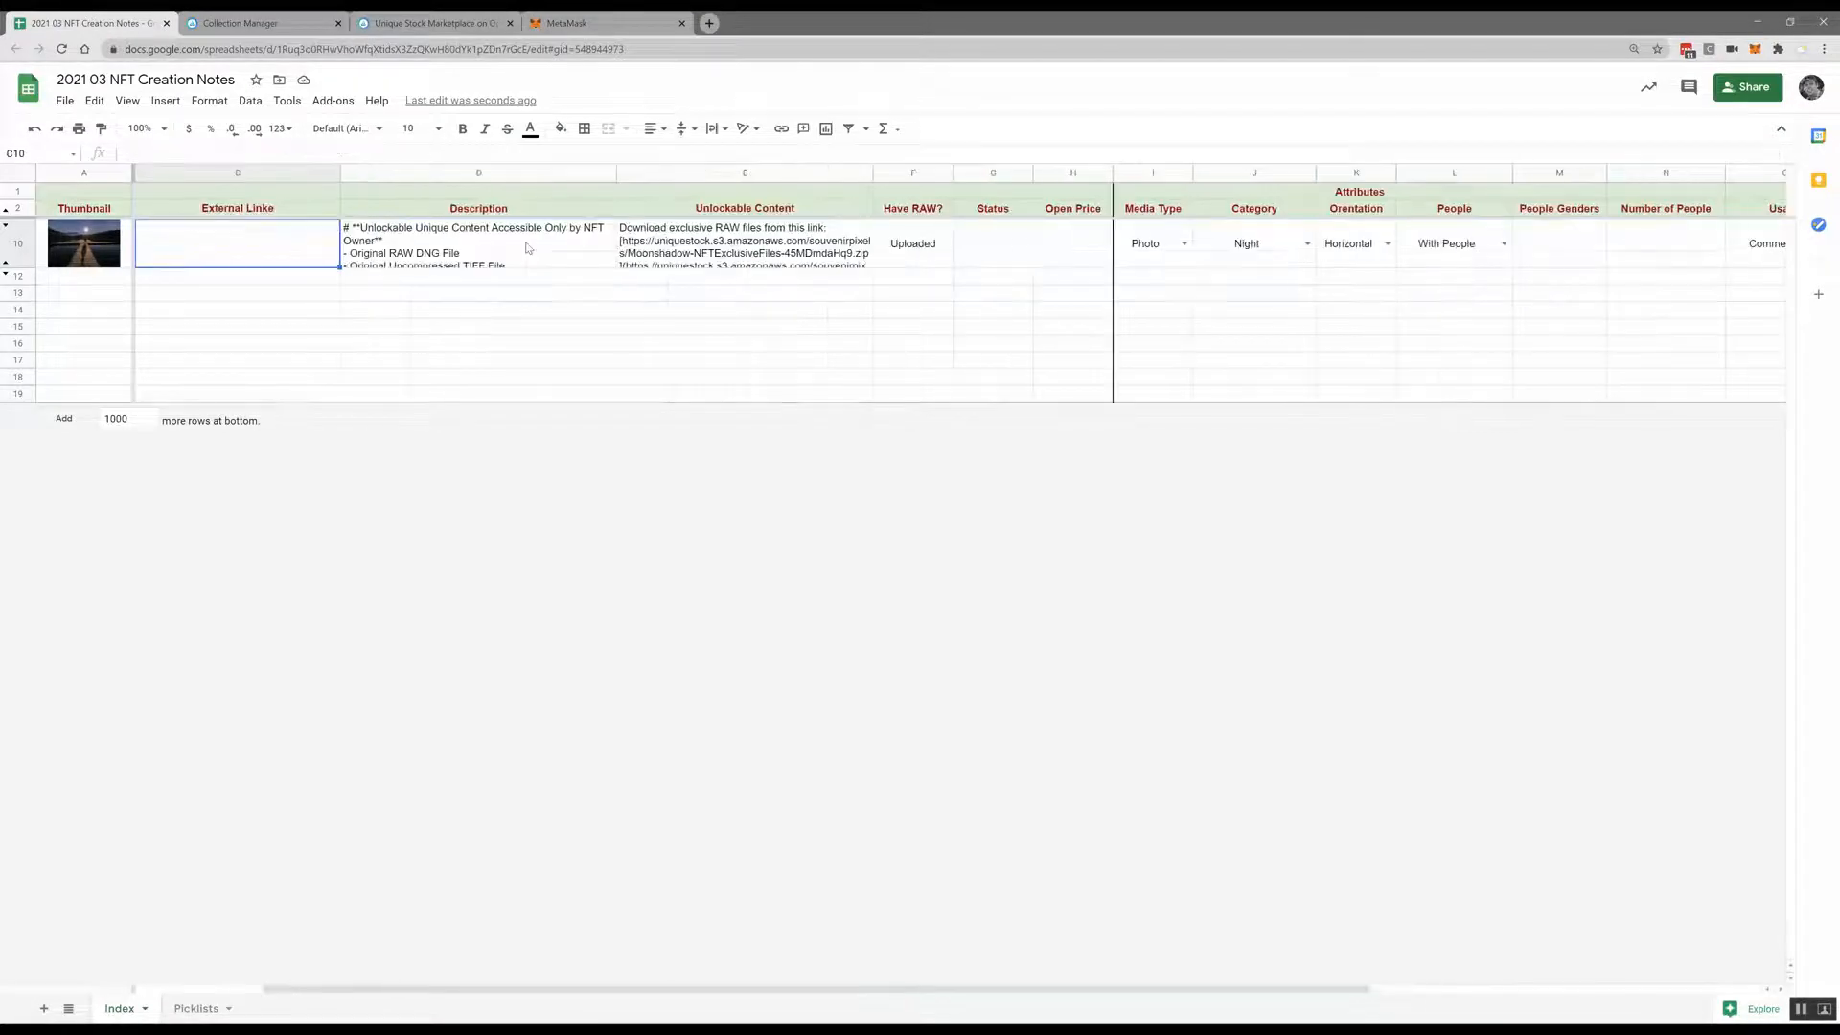
pyautogui.press('Right')
pyautogui.press('Right')
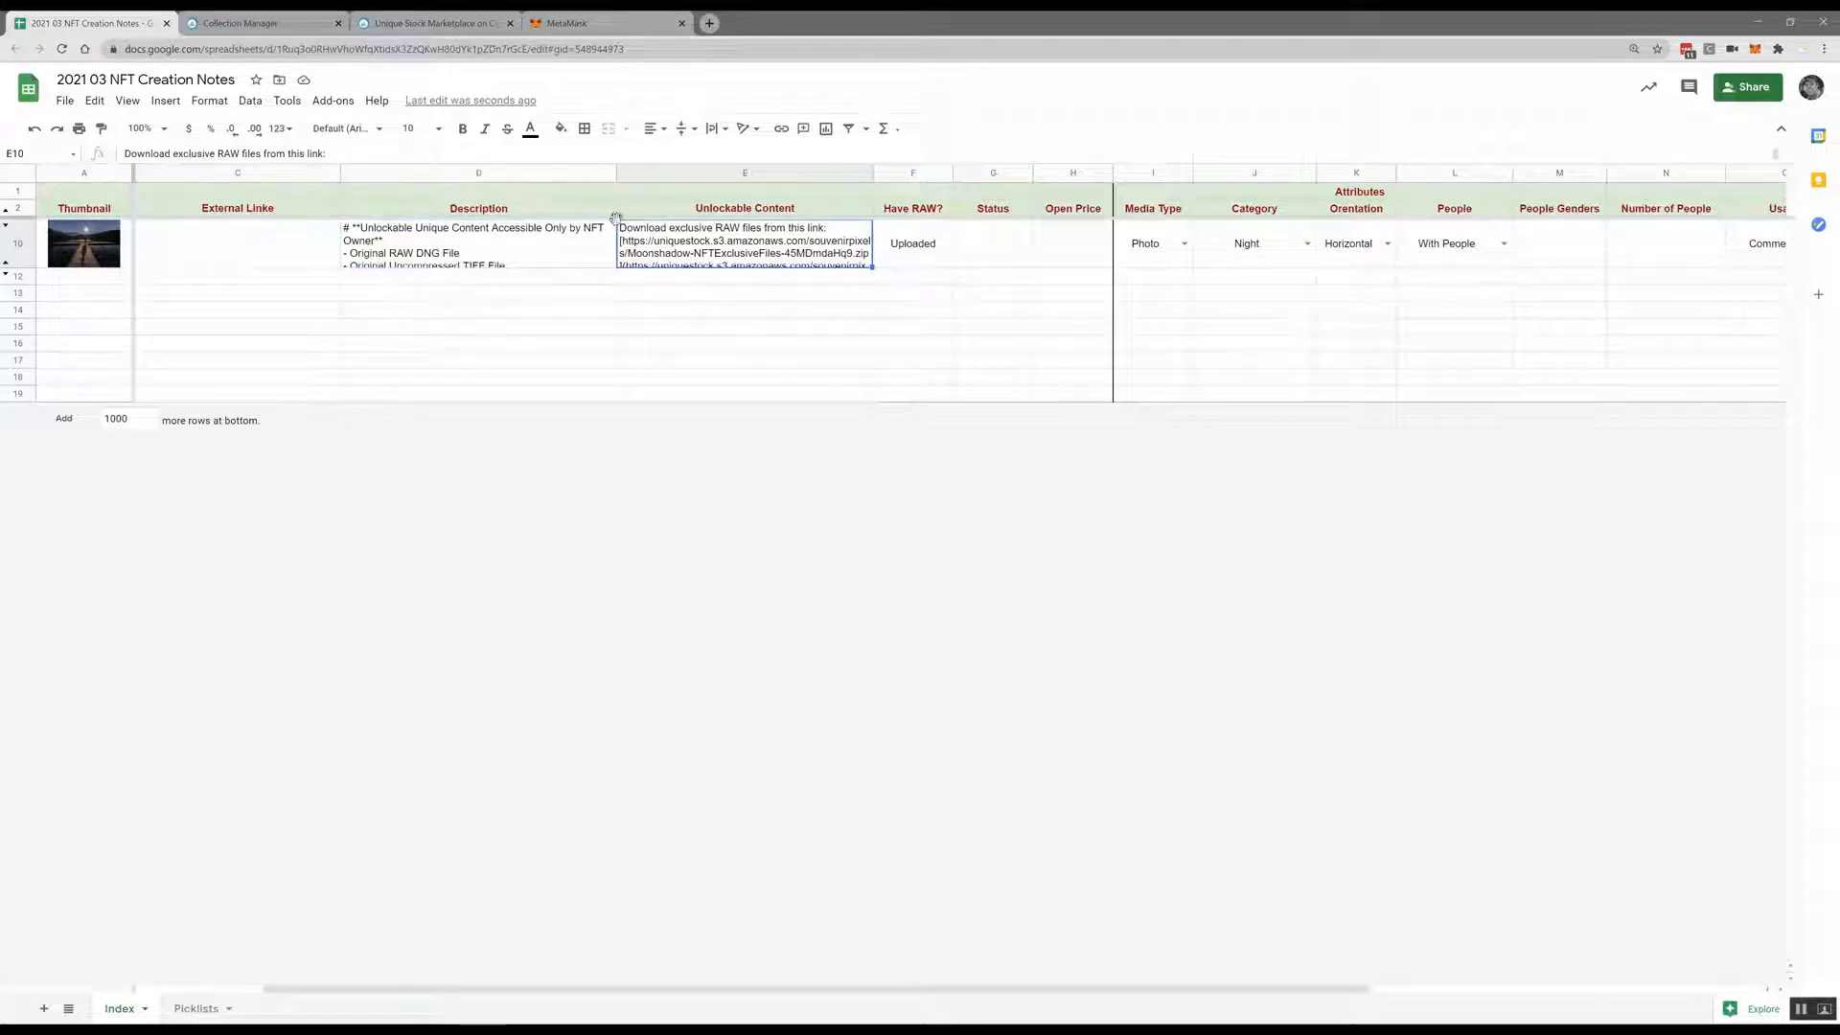
pyautogui.doubleClick(722, 259)
pyautogui.hotkey('ctrl', 'a')
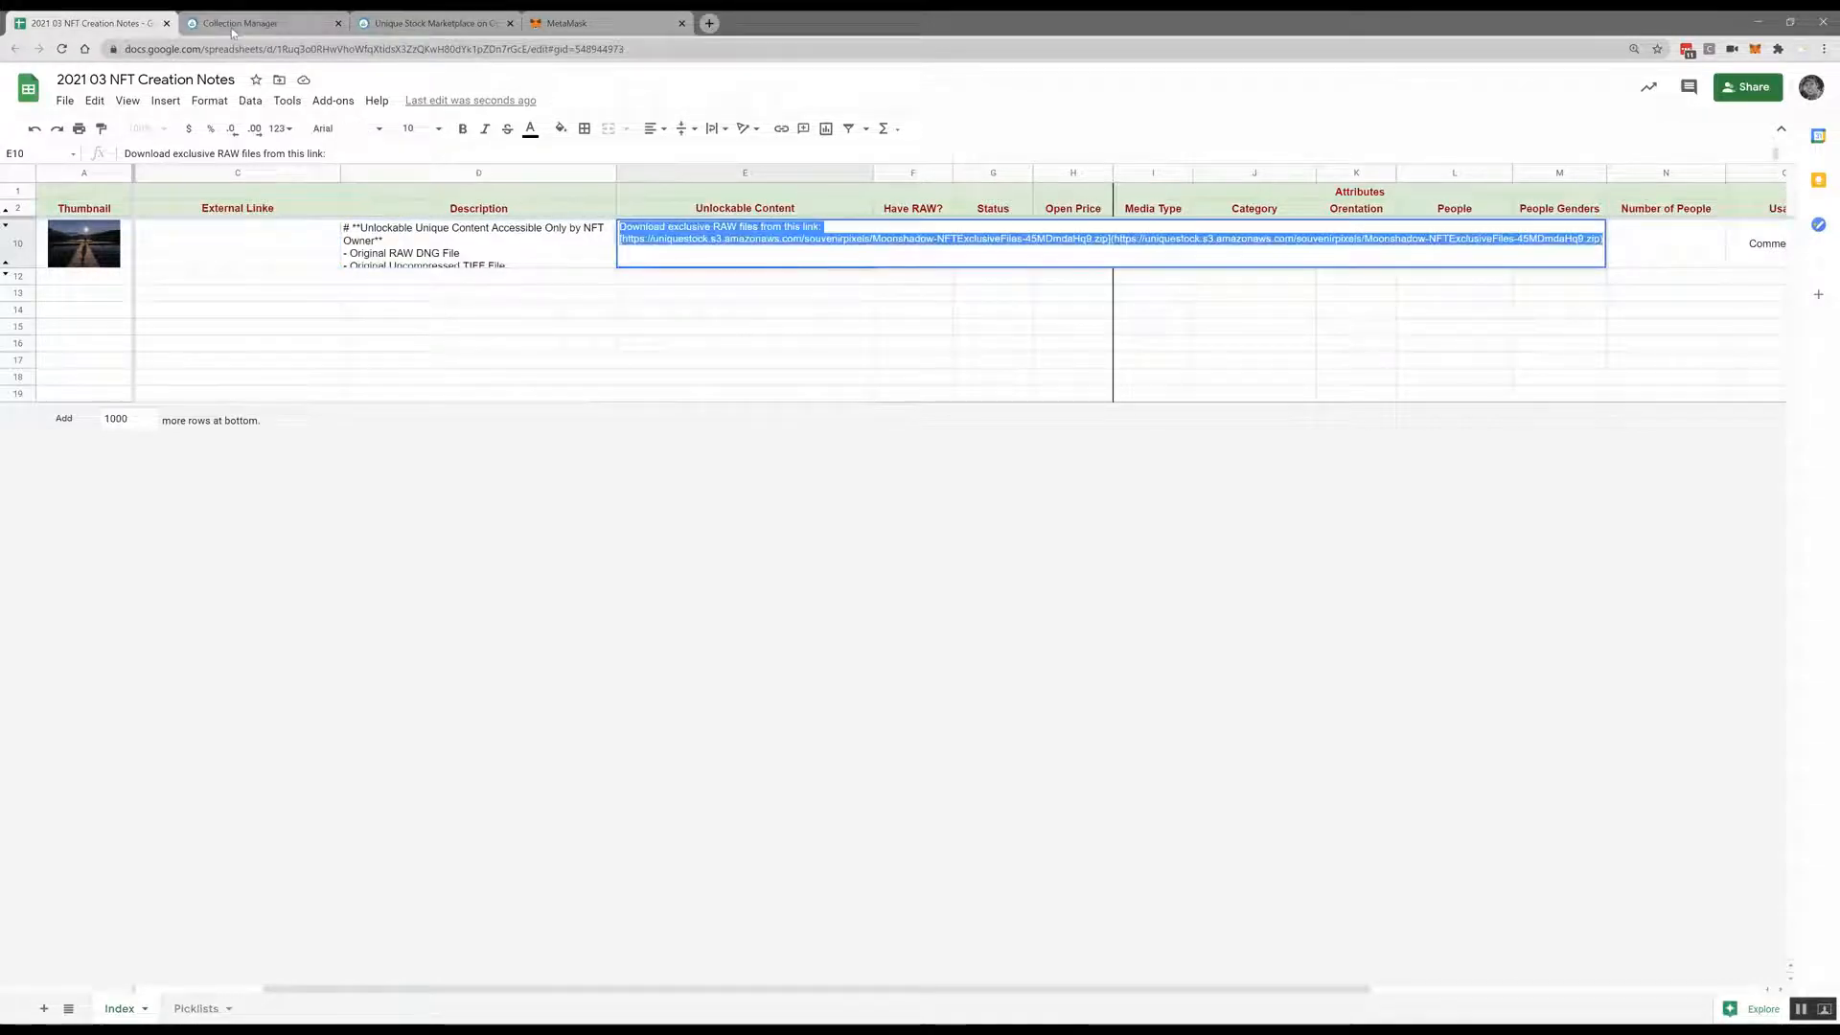
# Paste the copied RAW files download text and link into the OpenSea item's unlockable content
pyautogui.click(236, 24)
pyautogui.click(712, 738)
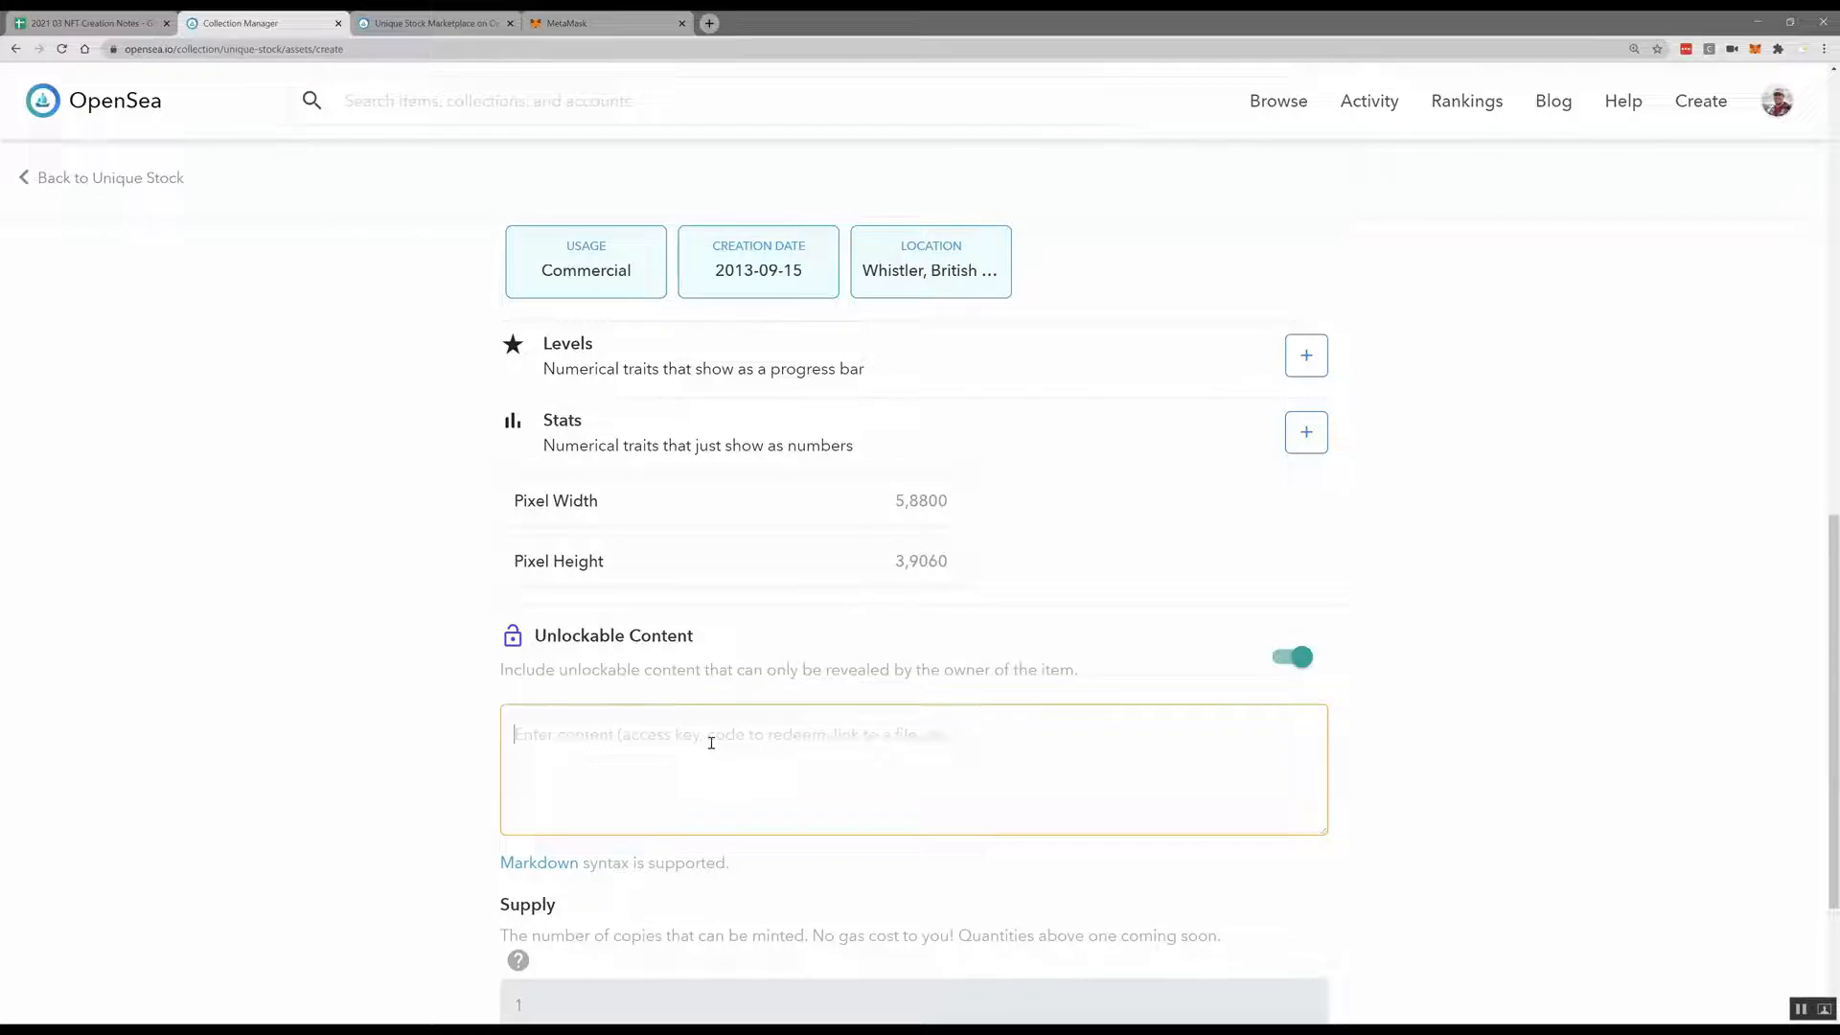
pyautogui.hotkey('ctrl', 'v')
# Create the item with a supply of 1 and visit its page to review the details, properties and stats sections
pyautogui.scroll(-2, 711, 743)
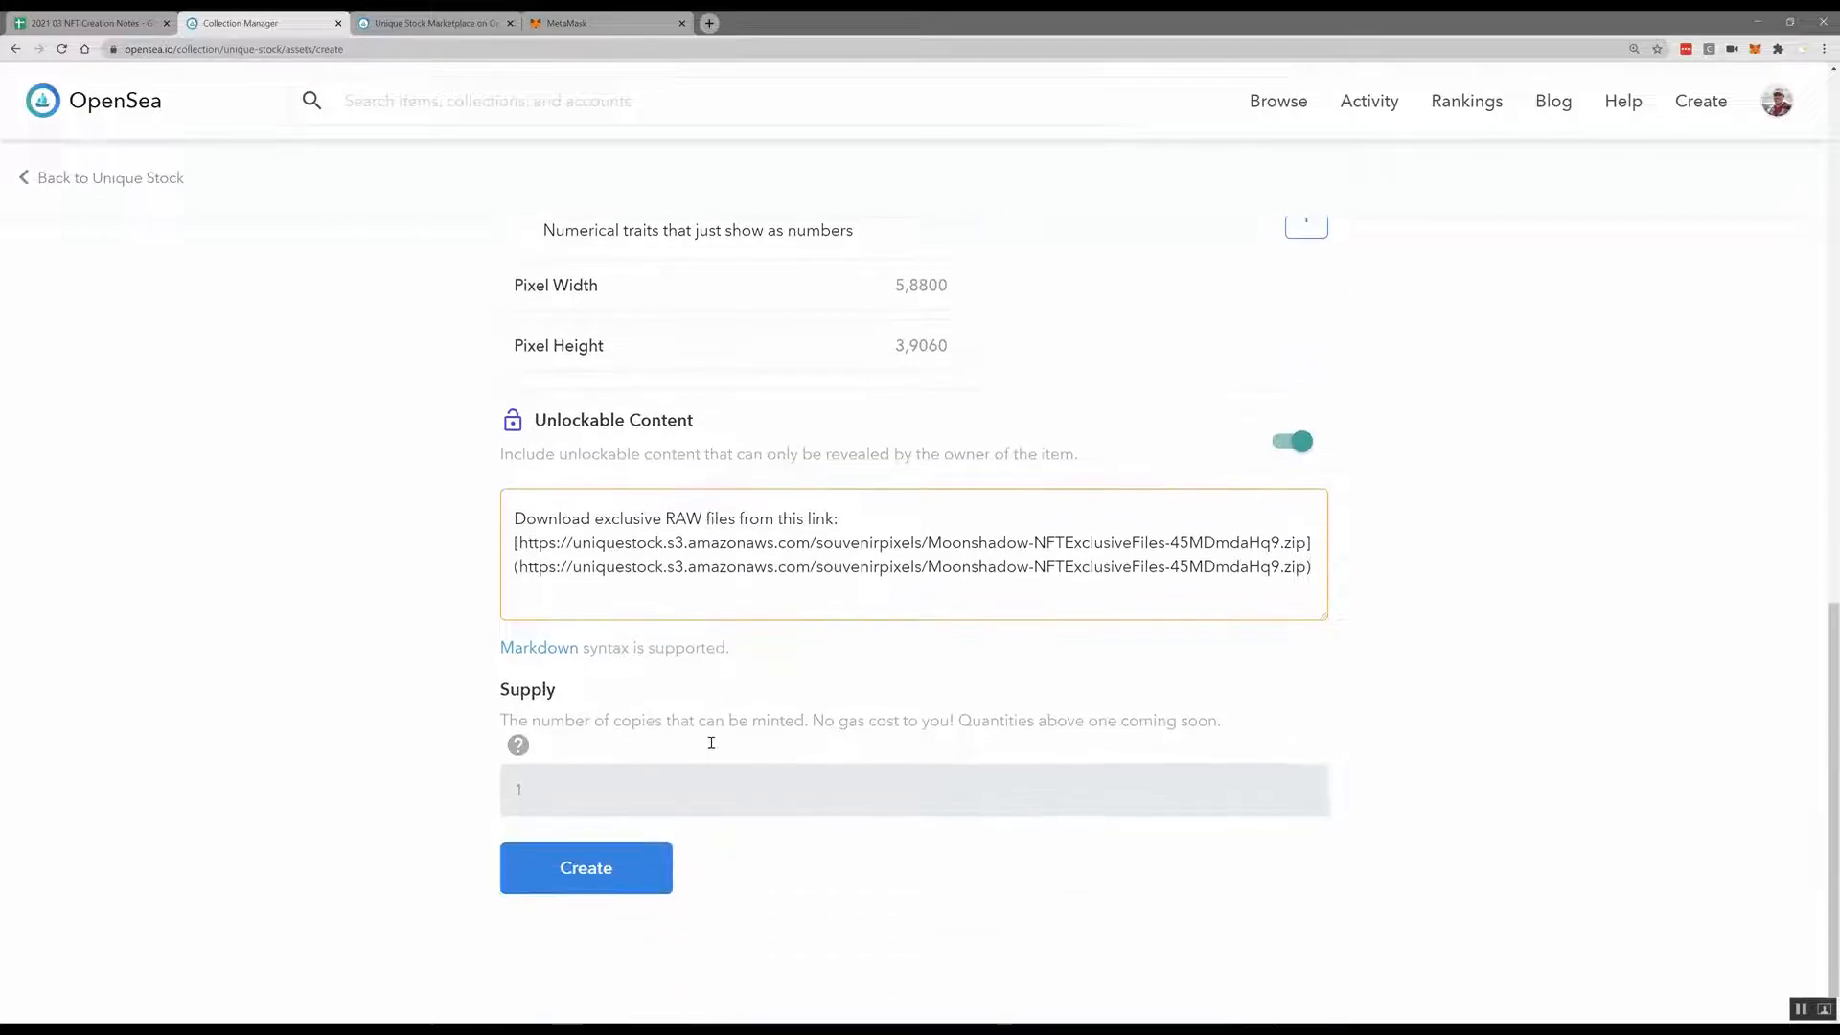
pyautogui.scroll(-1, 533, 762)
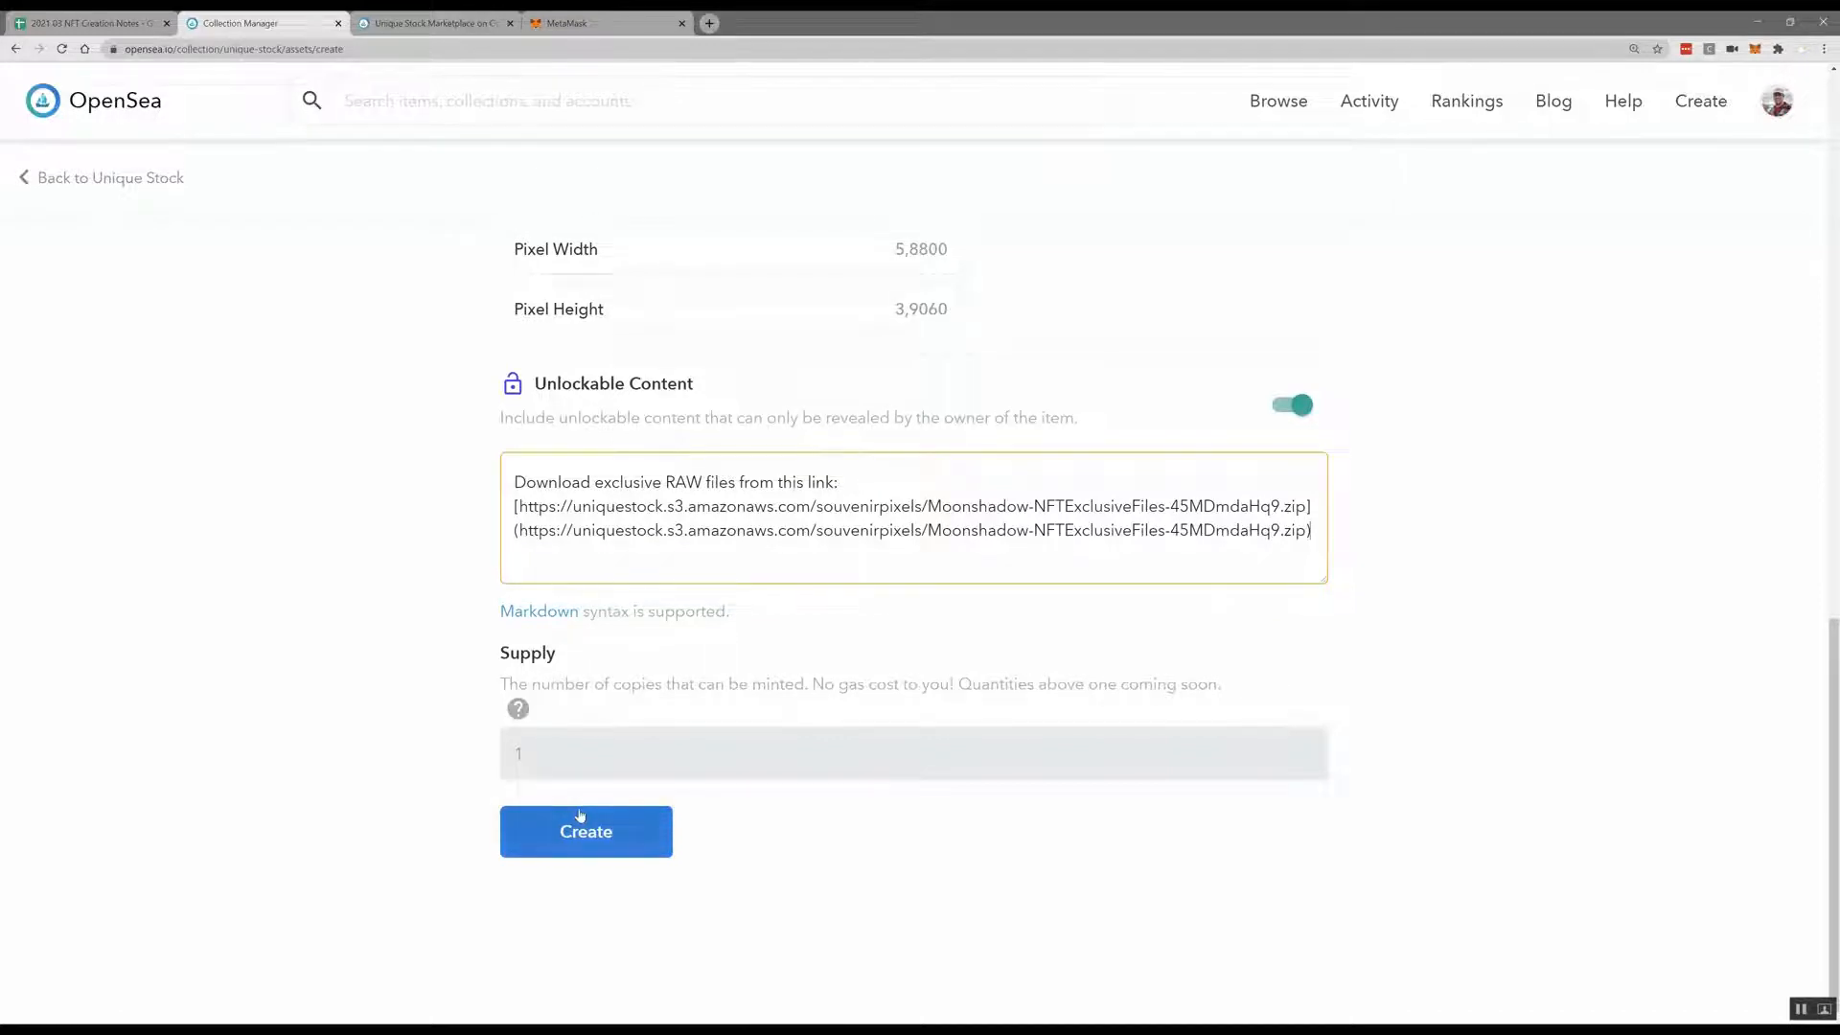
pyautogui.click(582, 848)
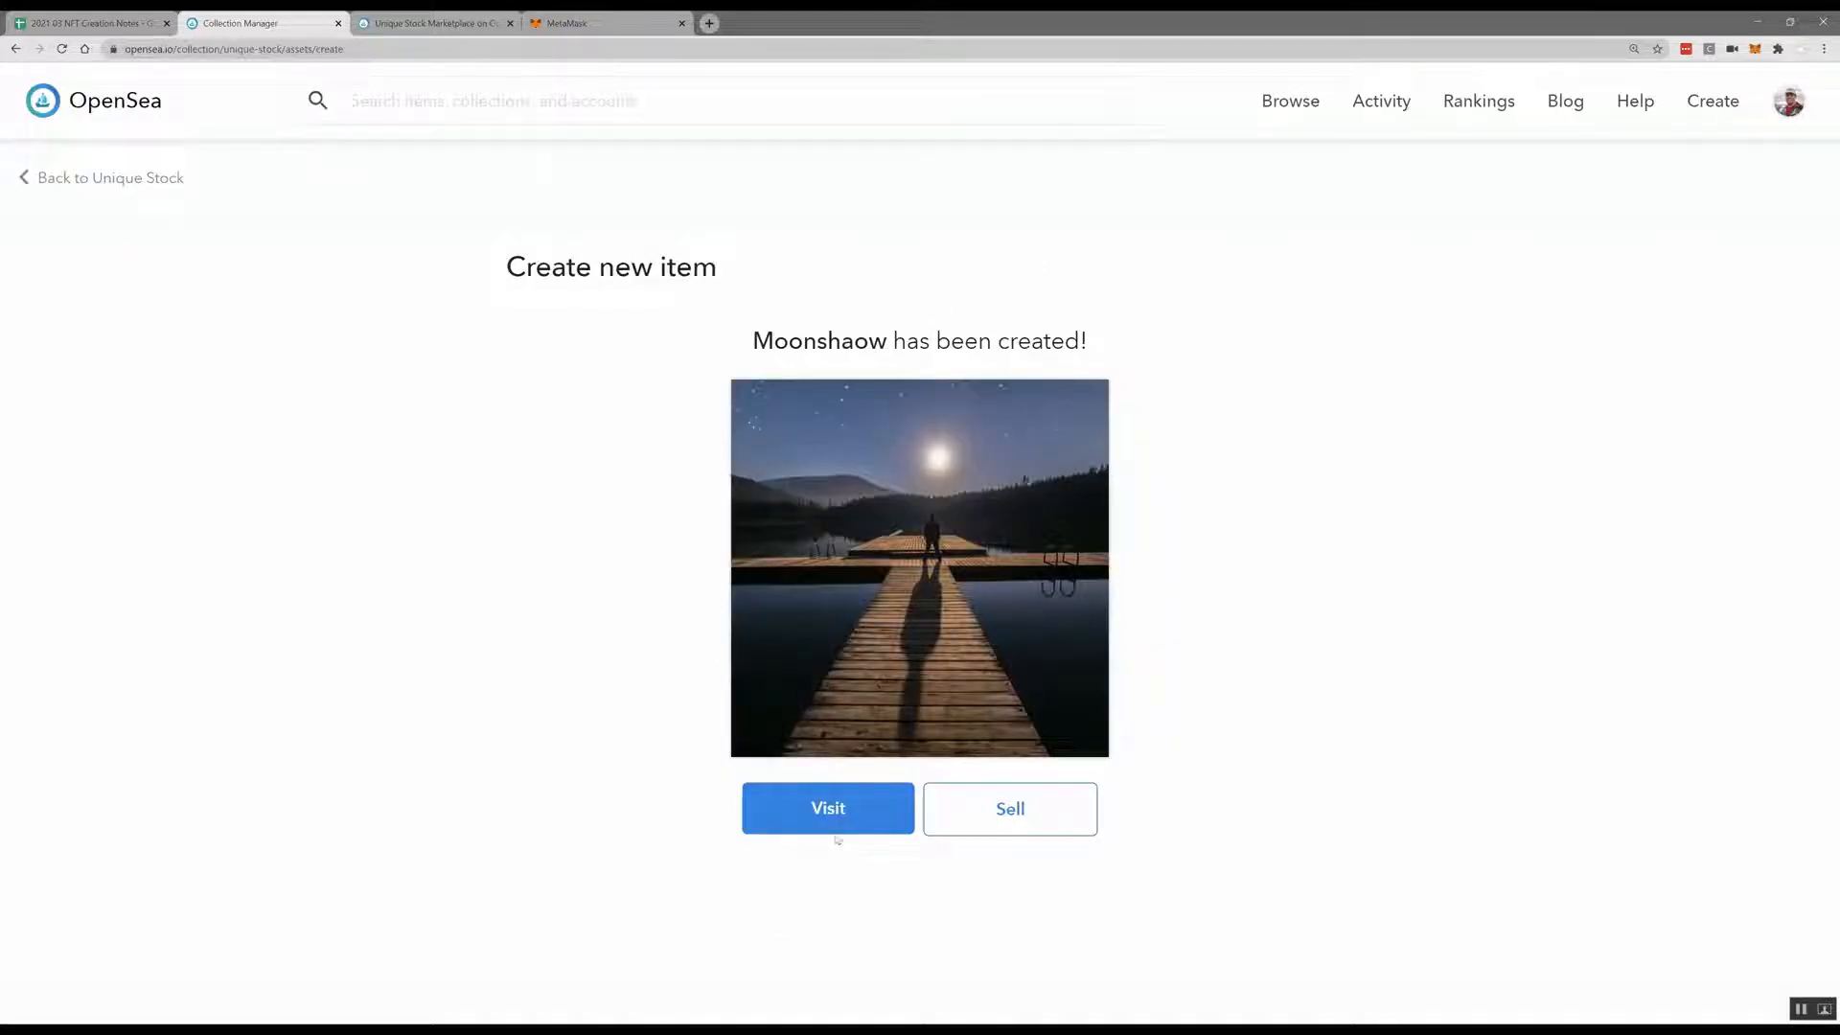
pyautogui.click(837, 813)
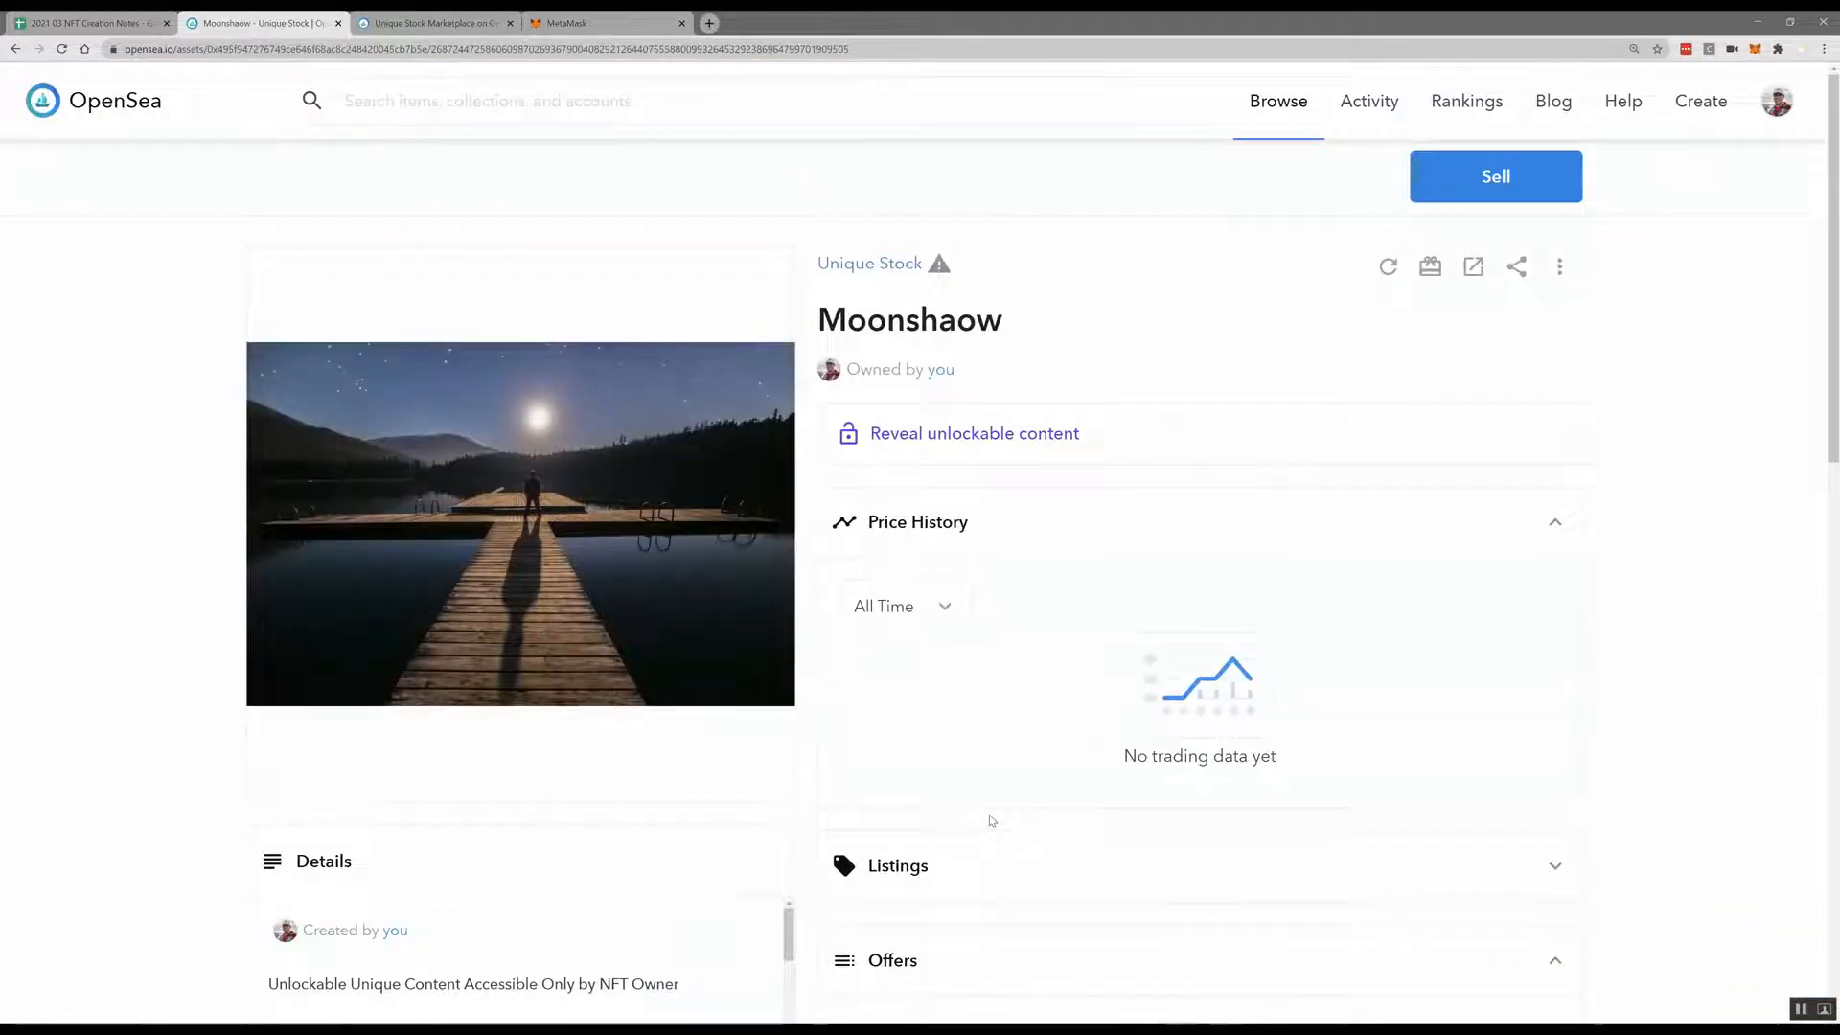
pyautogui.scroll(-5, 991, 820)
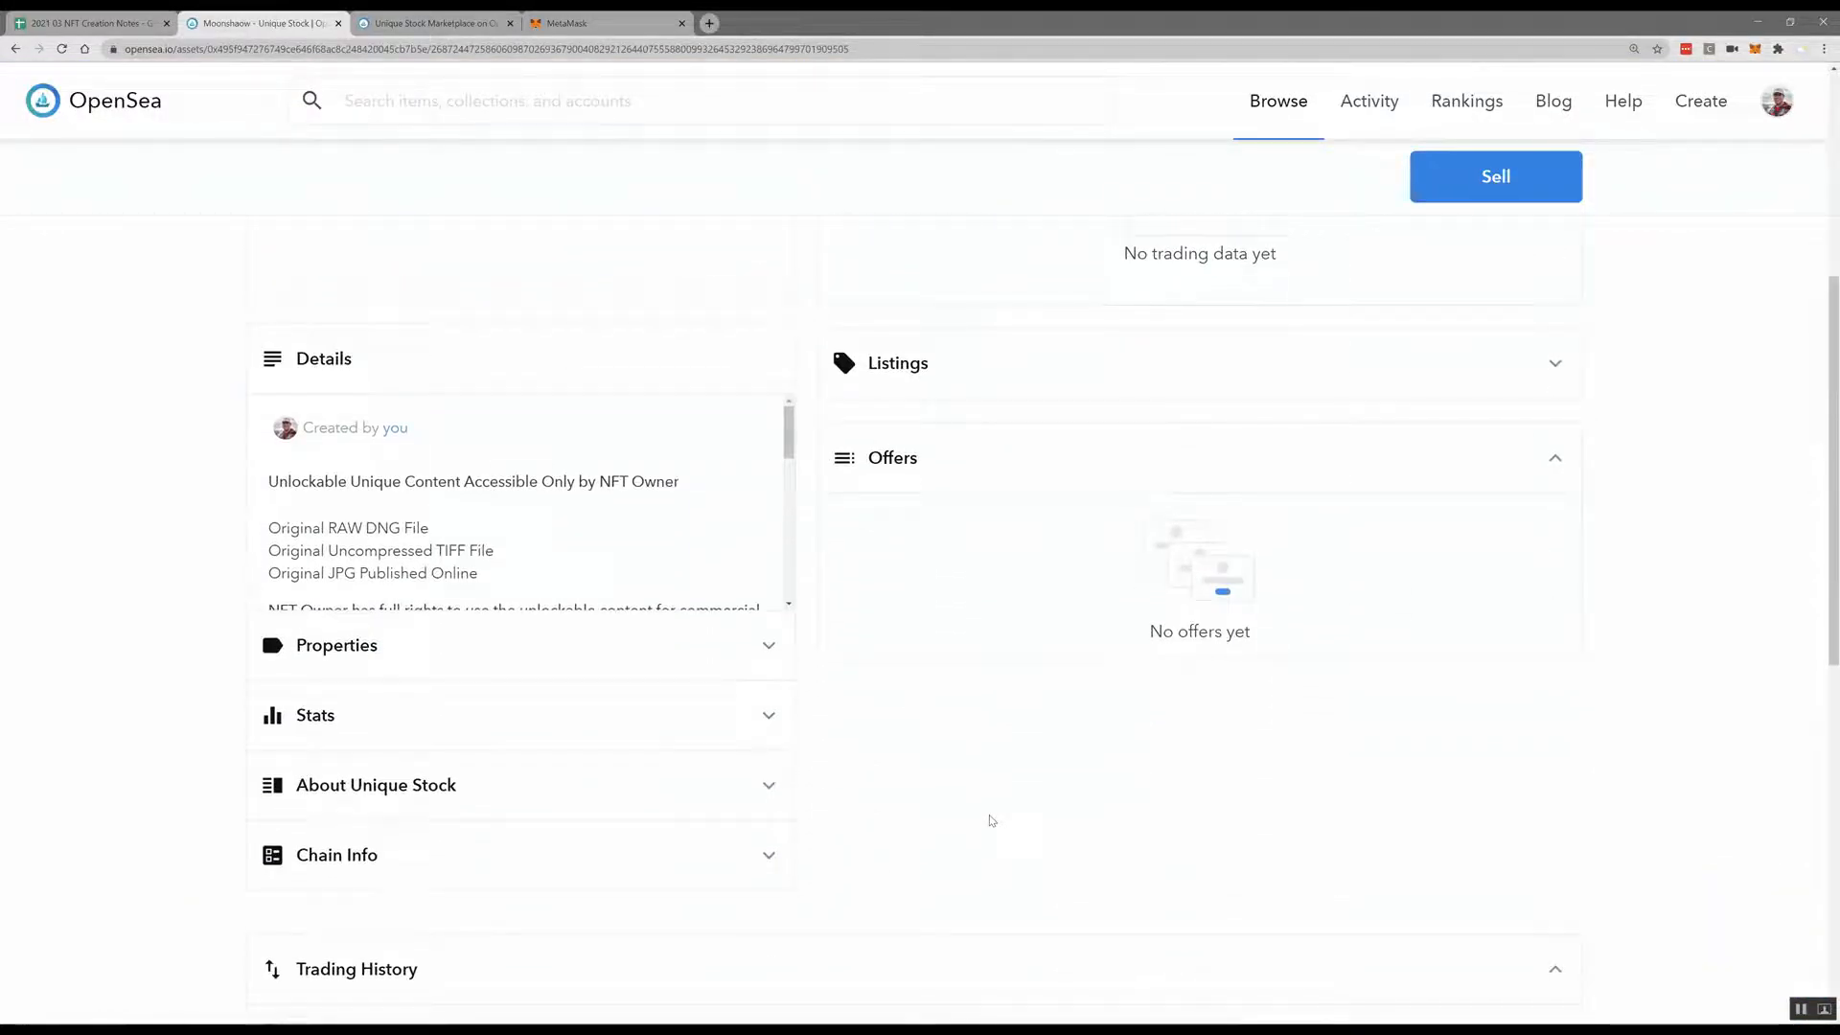
pyautogui.scroll(5, 991, 821)
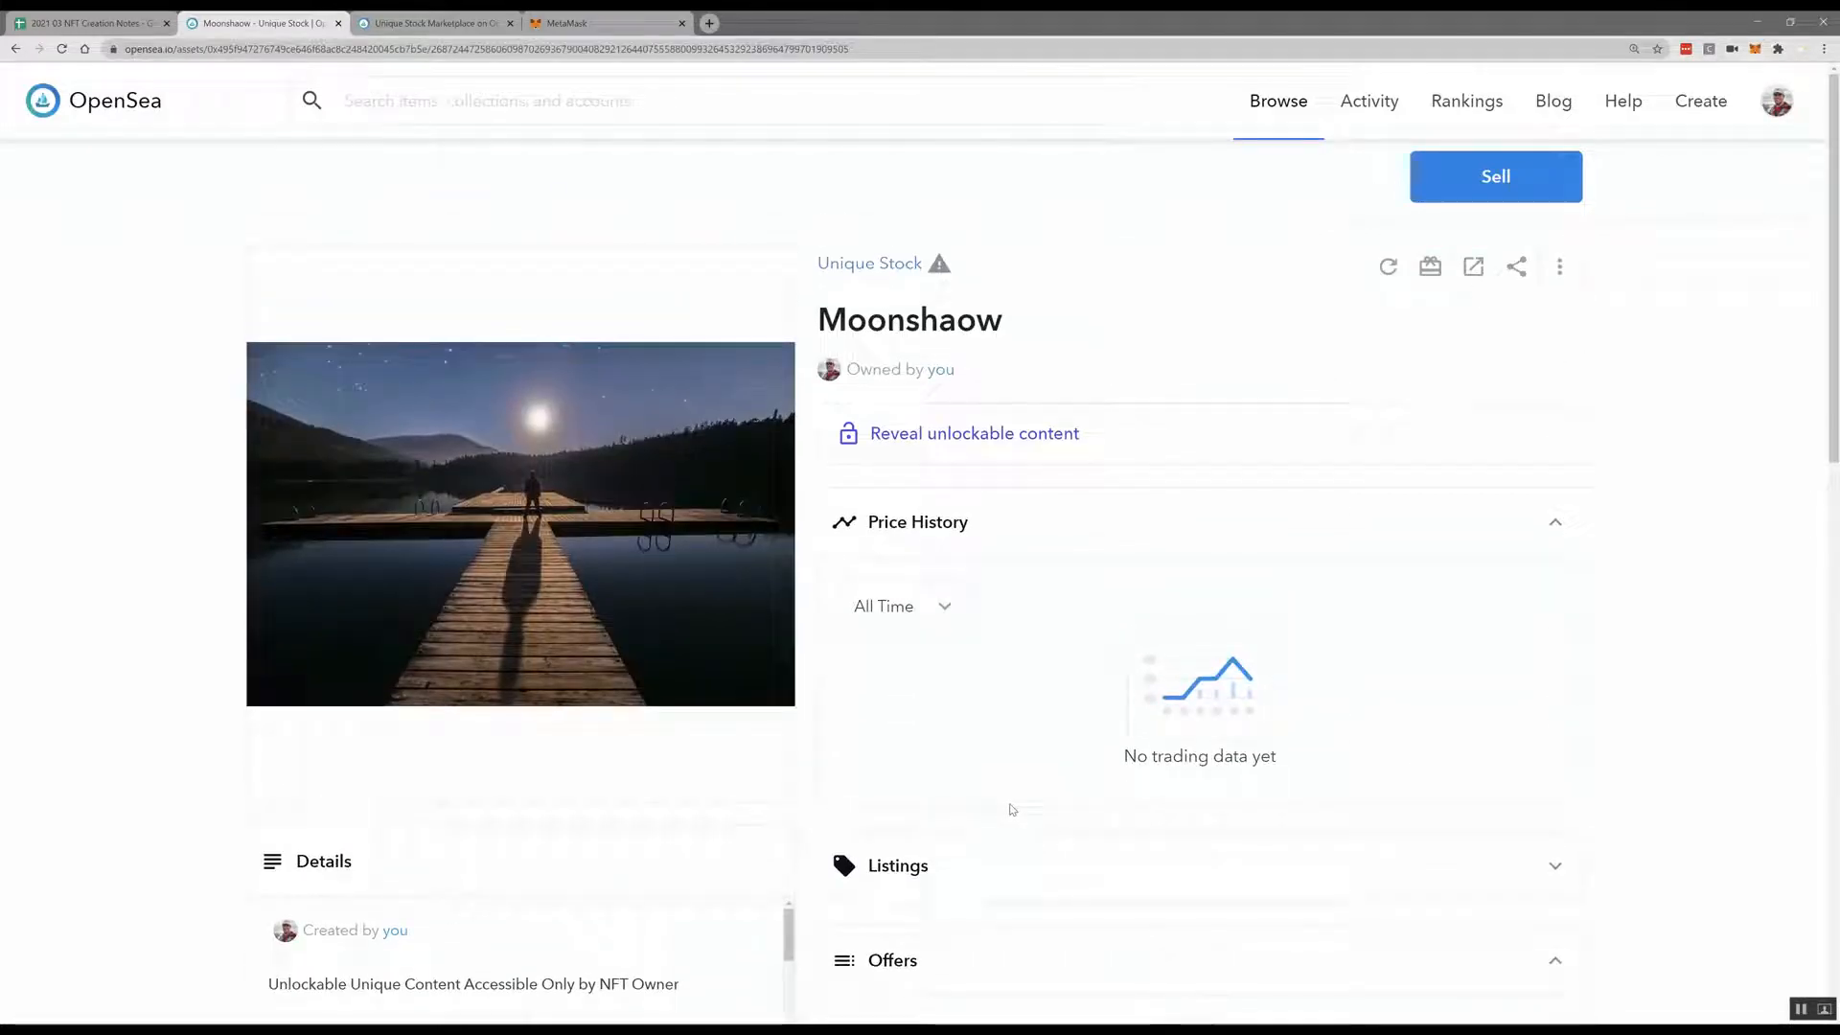